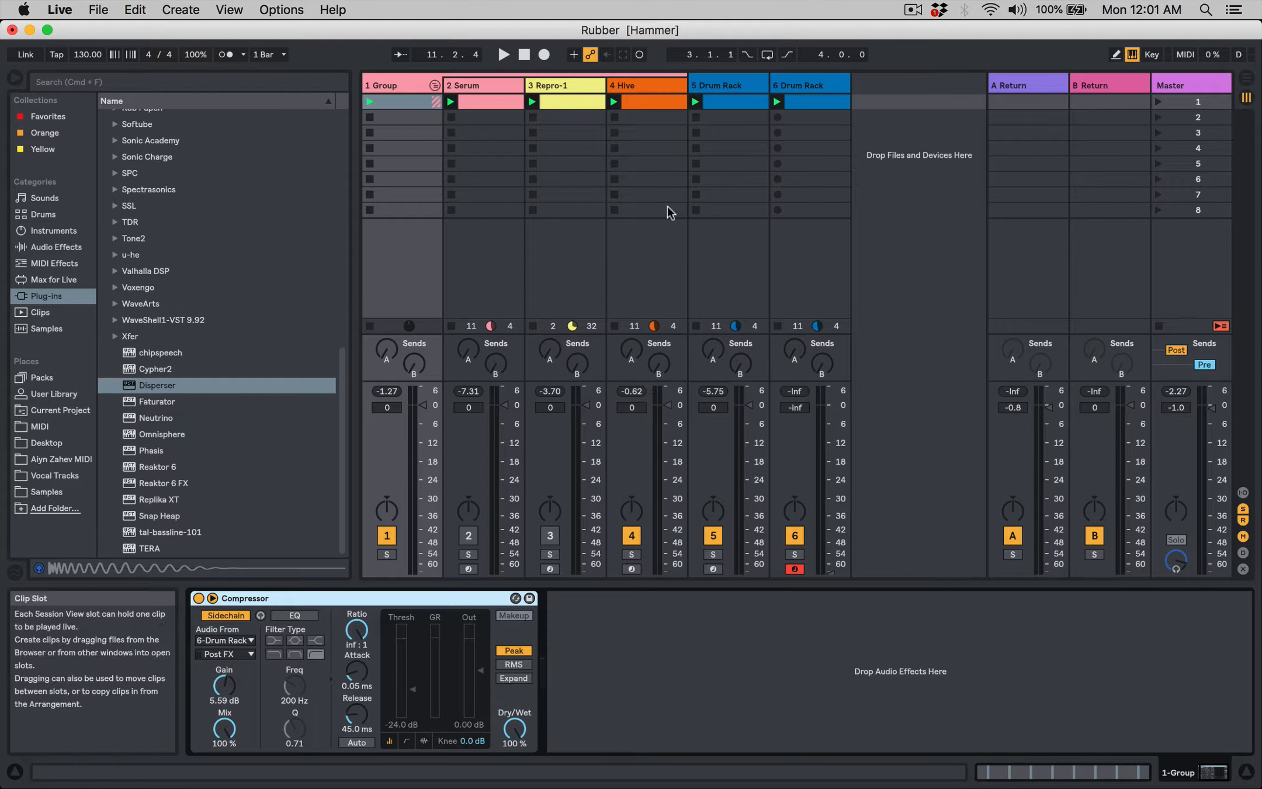
Play the loop and inspect the kick Drum Rack track's devices and the Hive synth on the 4 Hive track
{"action": "left_click", "coordinate": [705, 86]}
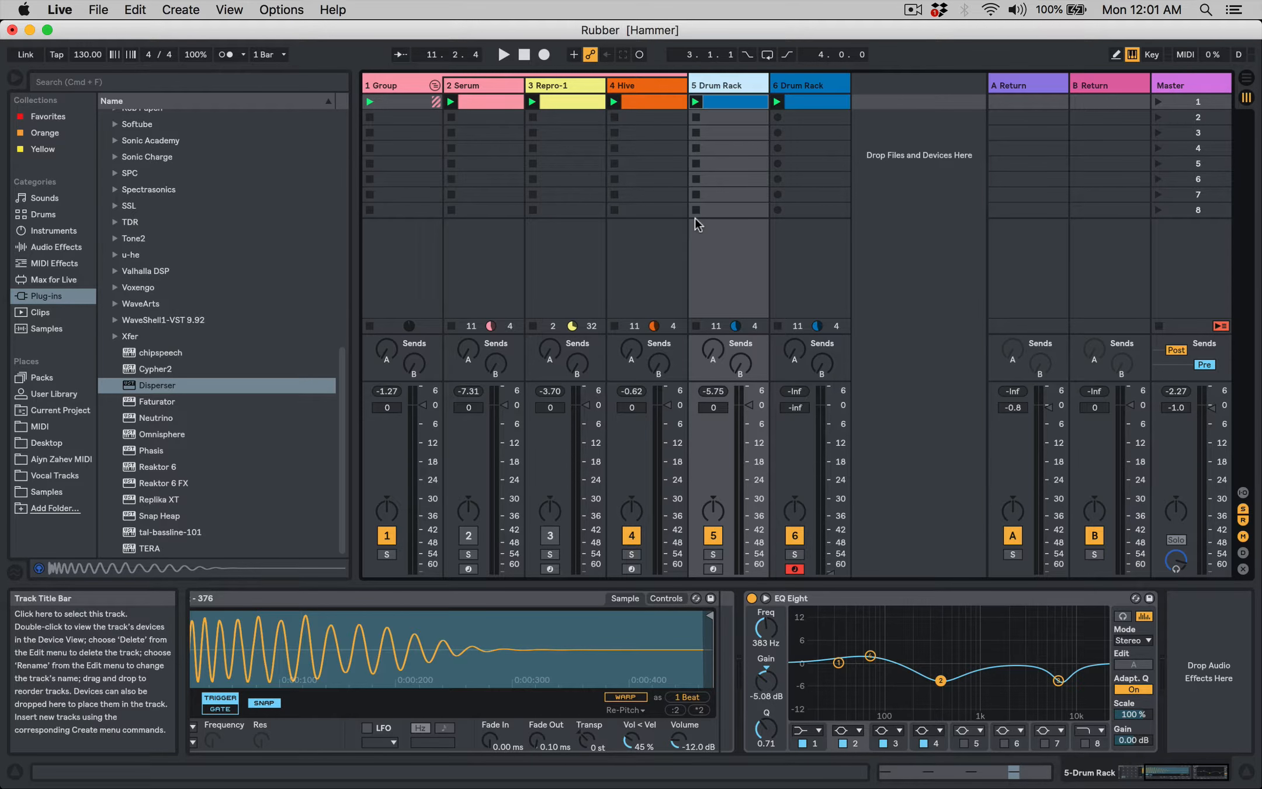
{"action": "key", "text": "space"}
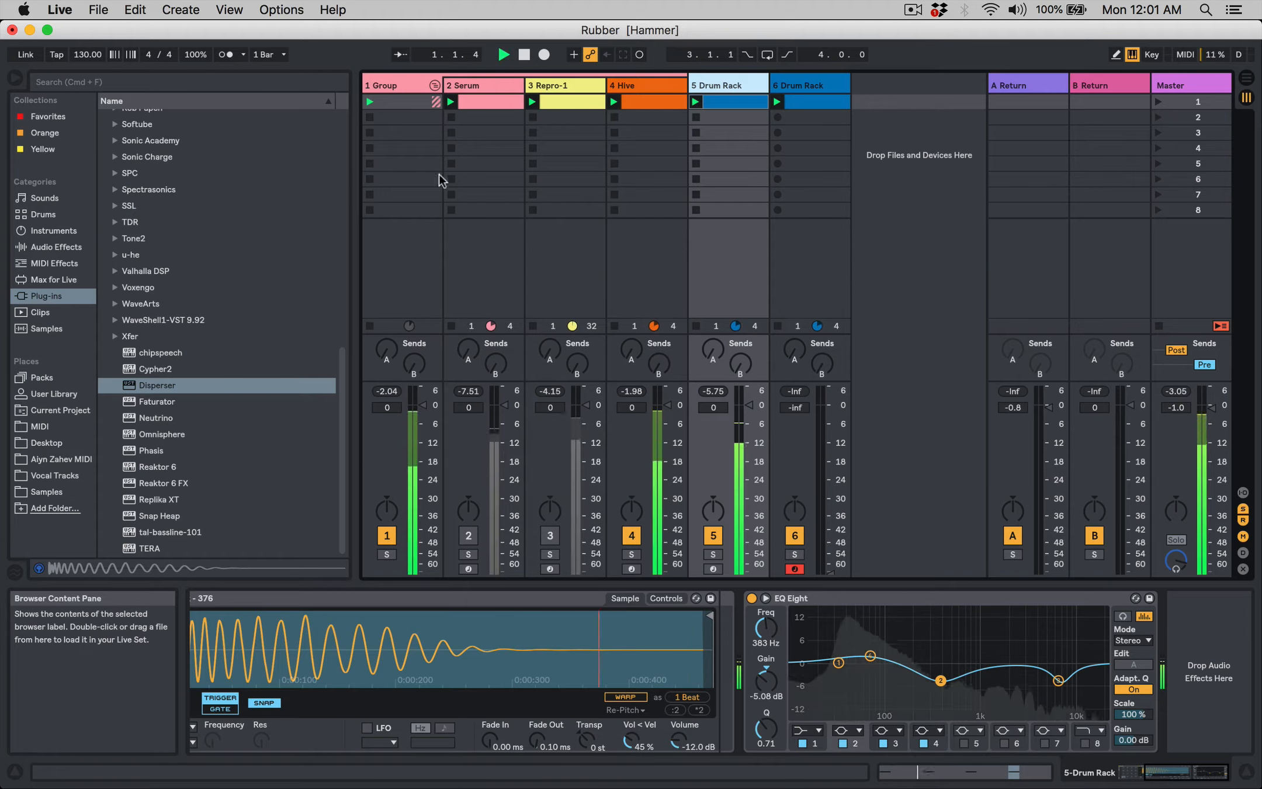
{"action": "left_click", "coordinate": [639, 281]}
{"action": "left_click", "coordinate": [234, 598]}
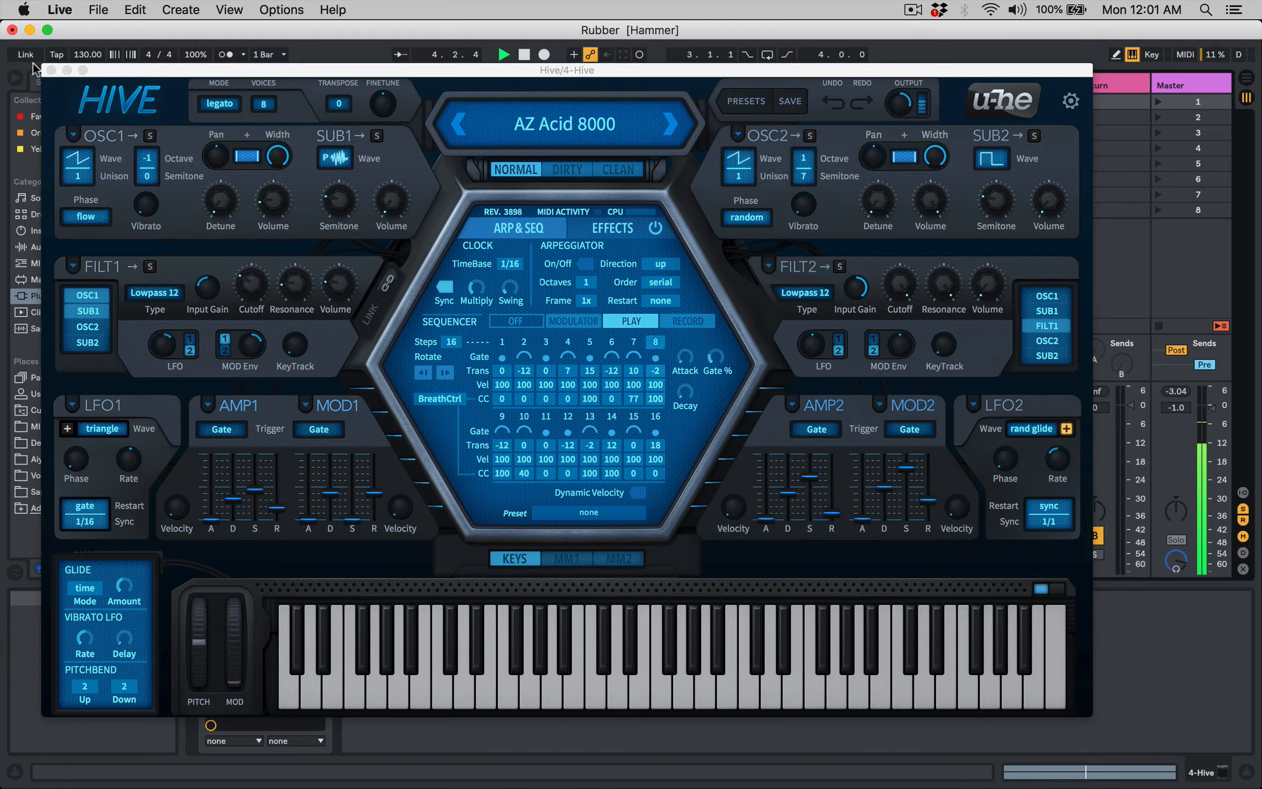
{"action": "left_click", "coordinate": [51, 70]}
On the group track, shorten the Compressor's release to 22.2 ms and raise the track volume to 3.0 dB during playback
{"action": "left_click", "coordinate": [383, 106]}
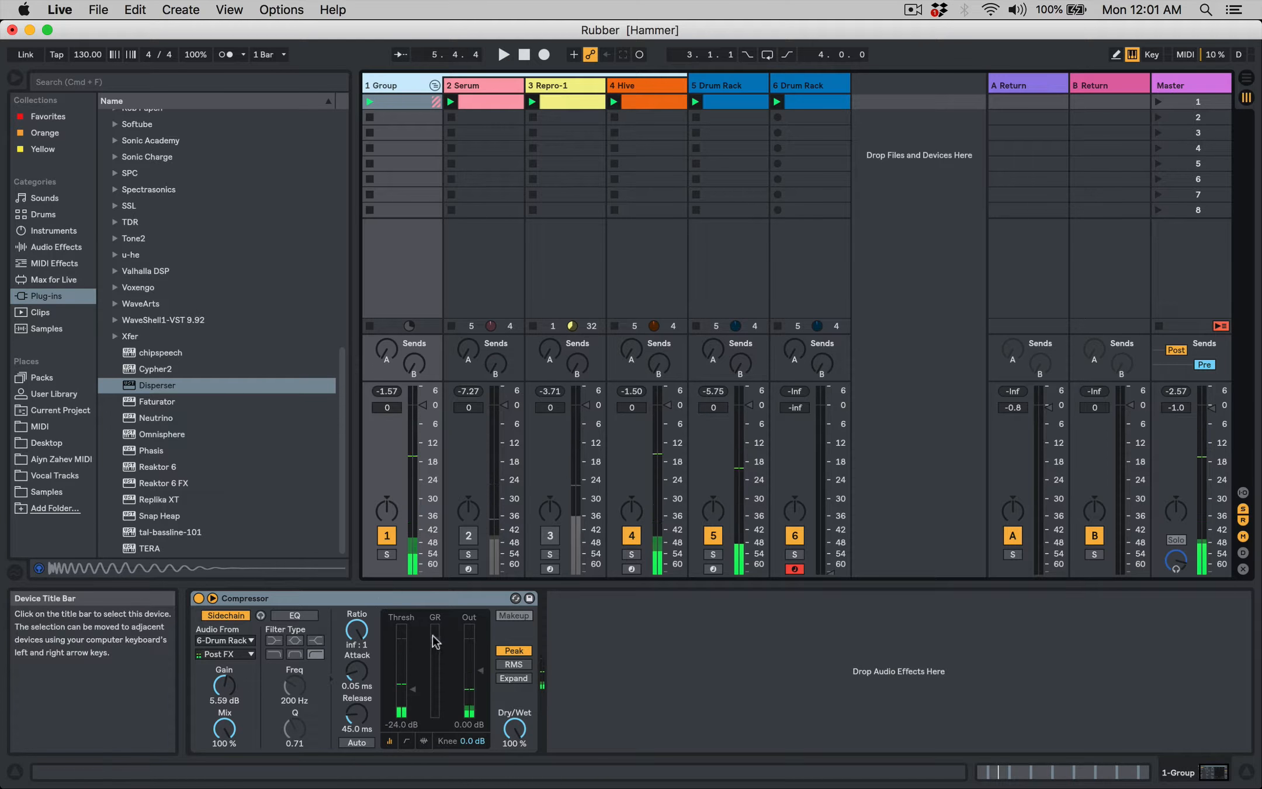
{"action": "key", "text": "space"}
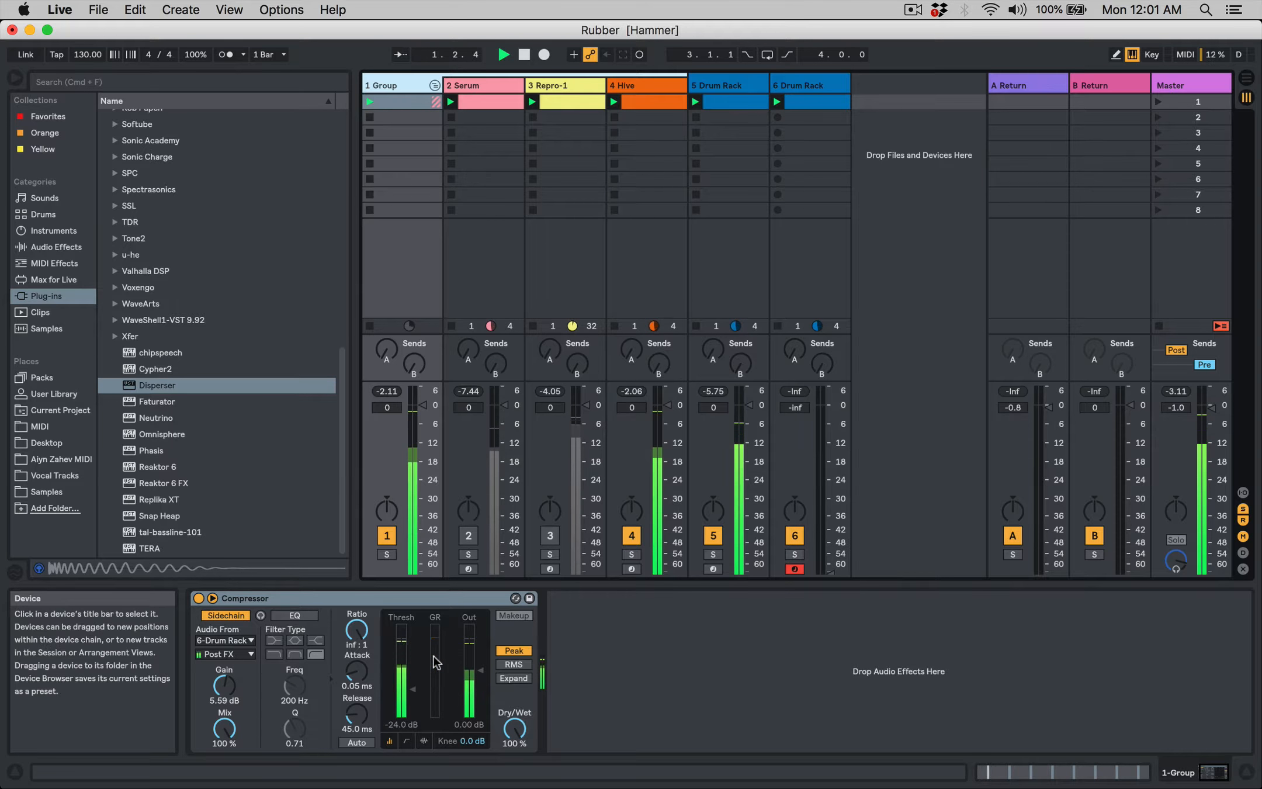
{"action": "mouse_move", "coordinate": [356, 714]}
{"action": "left_mouse_down"}
{"action": "mouse_move", "coordinate": [357, 698]}
{"action": "mouse_move", "coordinate": [357, 723]}
{"action": "left_mouse_up"}
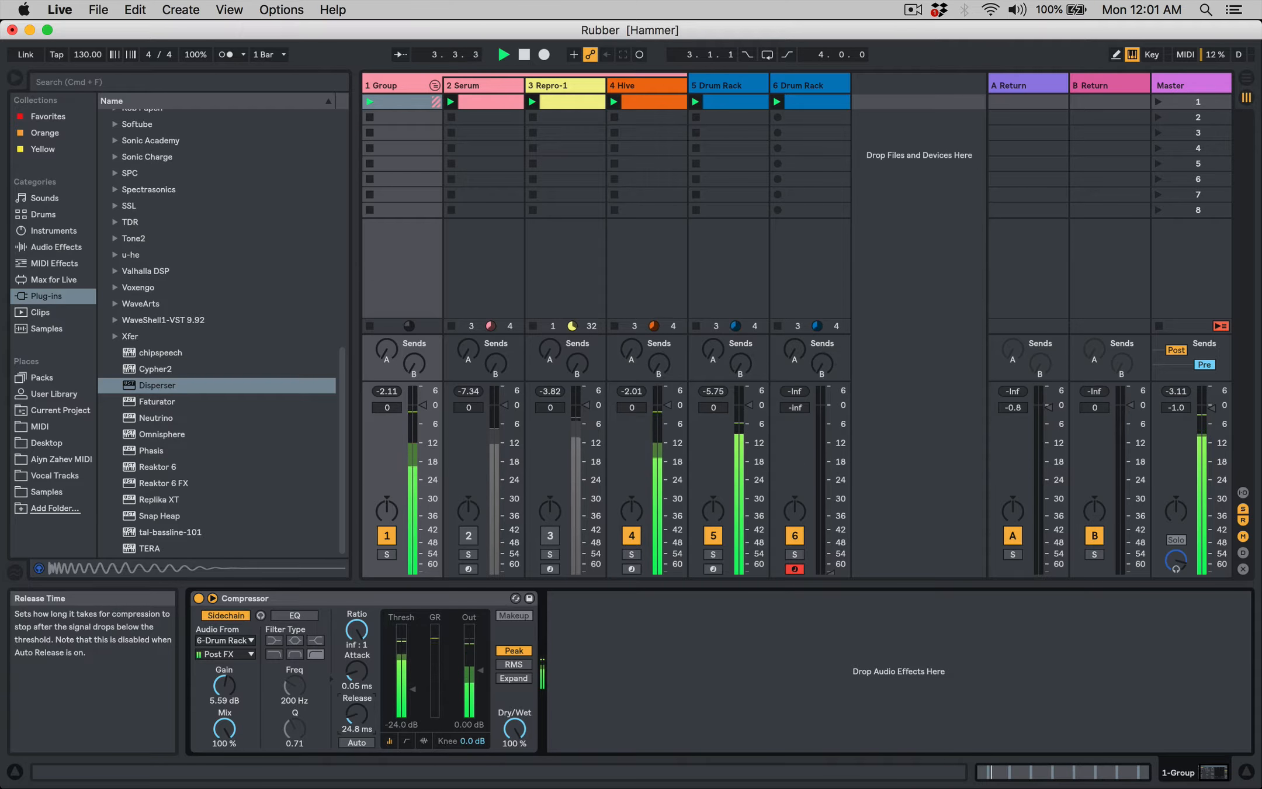
{"action": "key", "text": "space"}
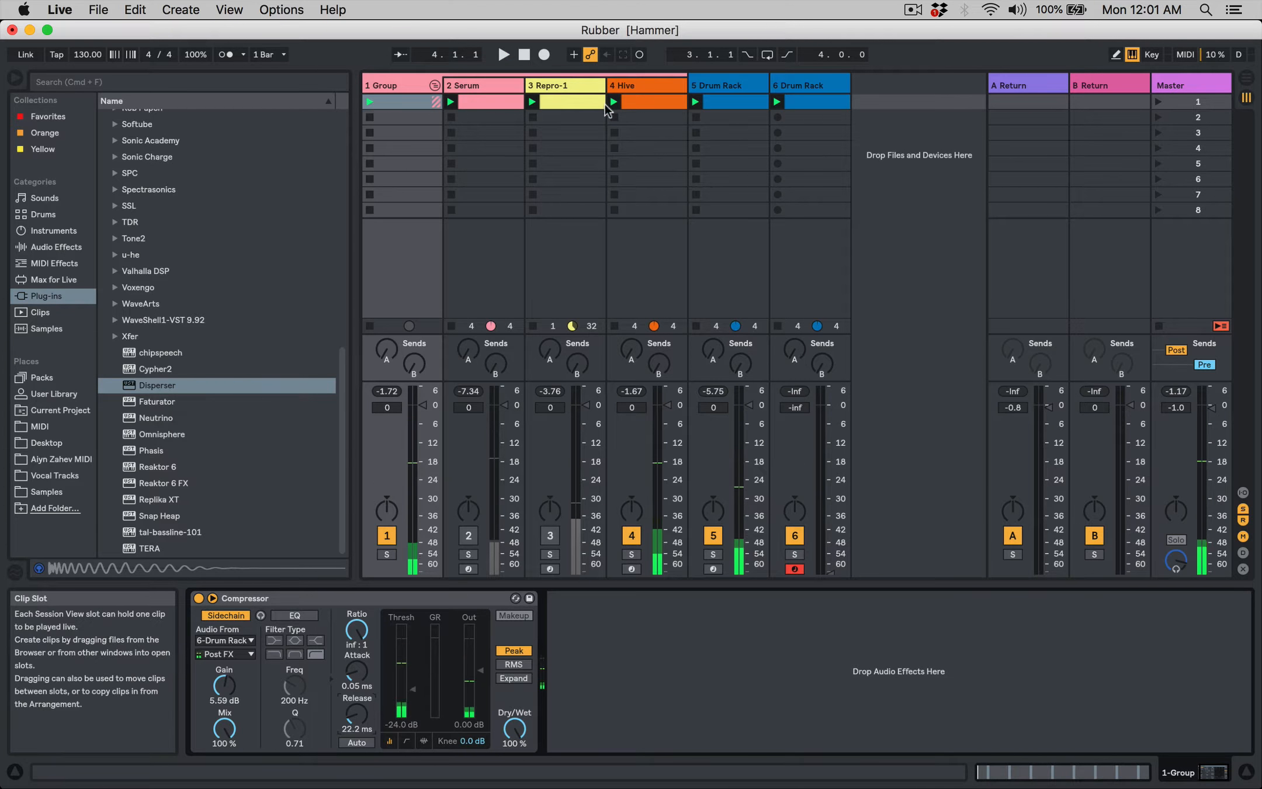
{"action": "key", "text": "space"}
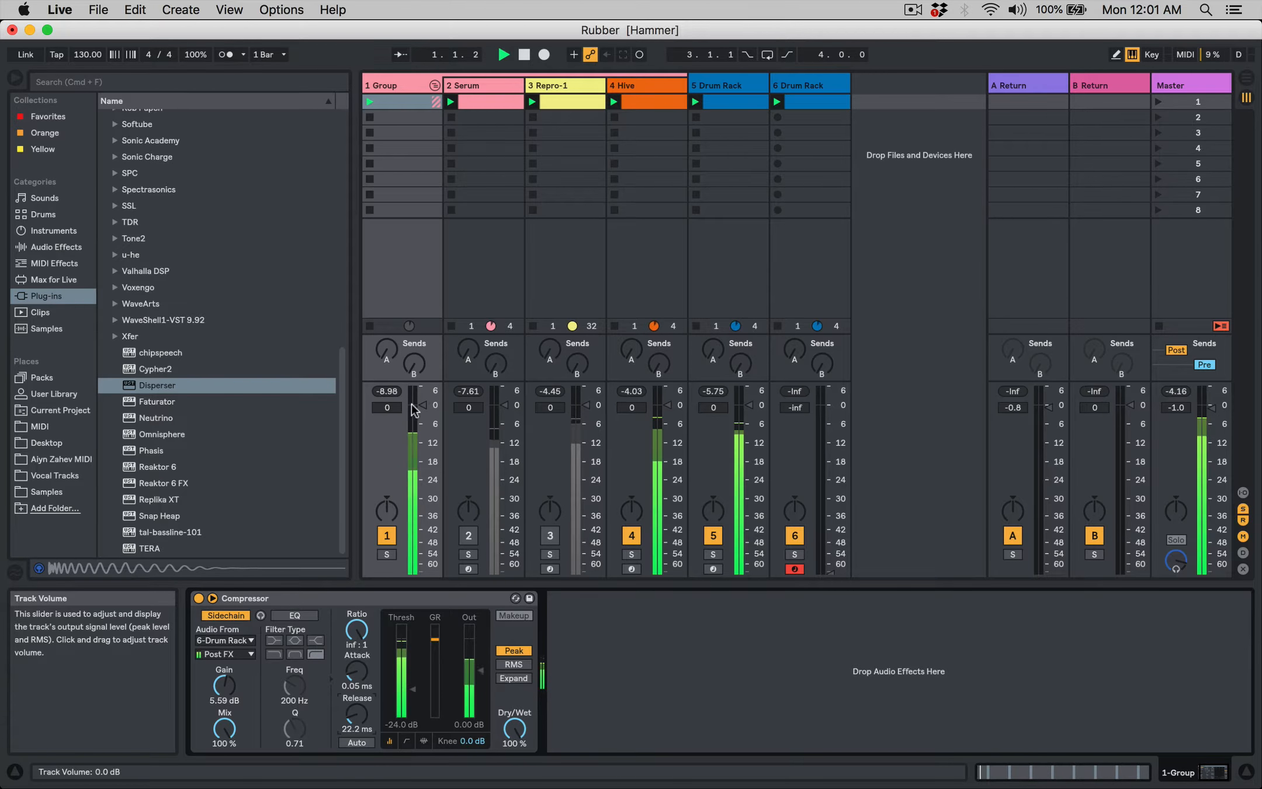
{"action": "left_click_drag", "start_coordinate": [415, 411], "coordinate": [416, 399]}
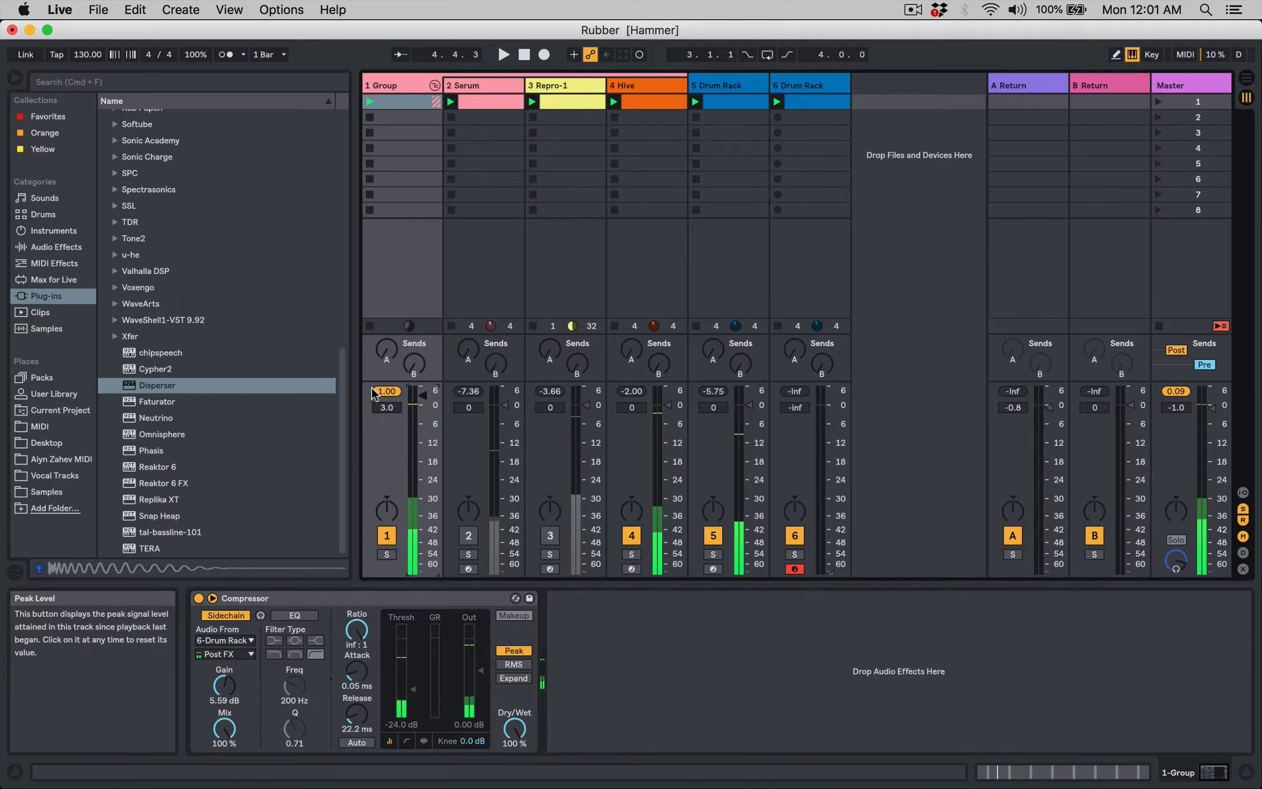
Add Disperser after the group track's Compressor, lower its pinch and amount, and set its frequency to 673 Hz
{"action": "left_click", "coordinate": [149, 385]}
{"action": "left_click_drag", "start_coordinate": [549, 503], "coordinate": [634, 666]}
{"action": "left_click_drag", "start_coordinate": [531, 148], "coordinate": [531, 181]}
{"action": "left_click_drag", "start_coordinate": [235, 148], "coordinate": [311, 149]}
{"action": "left_click_drag", "start_coordinate": [89, 137], "coordinate": [90, 164]}
{"action": "key", "text": "space"}
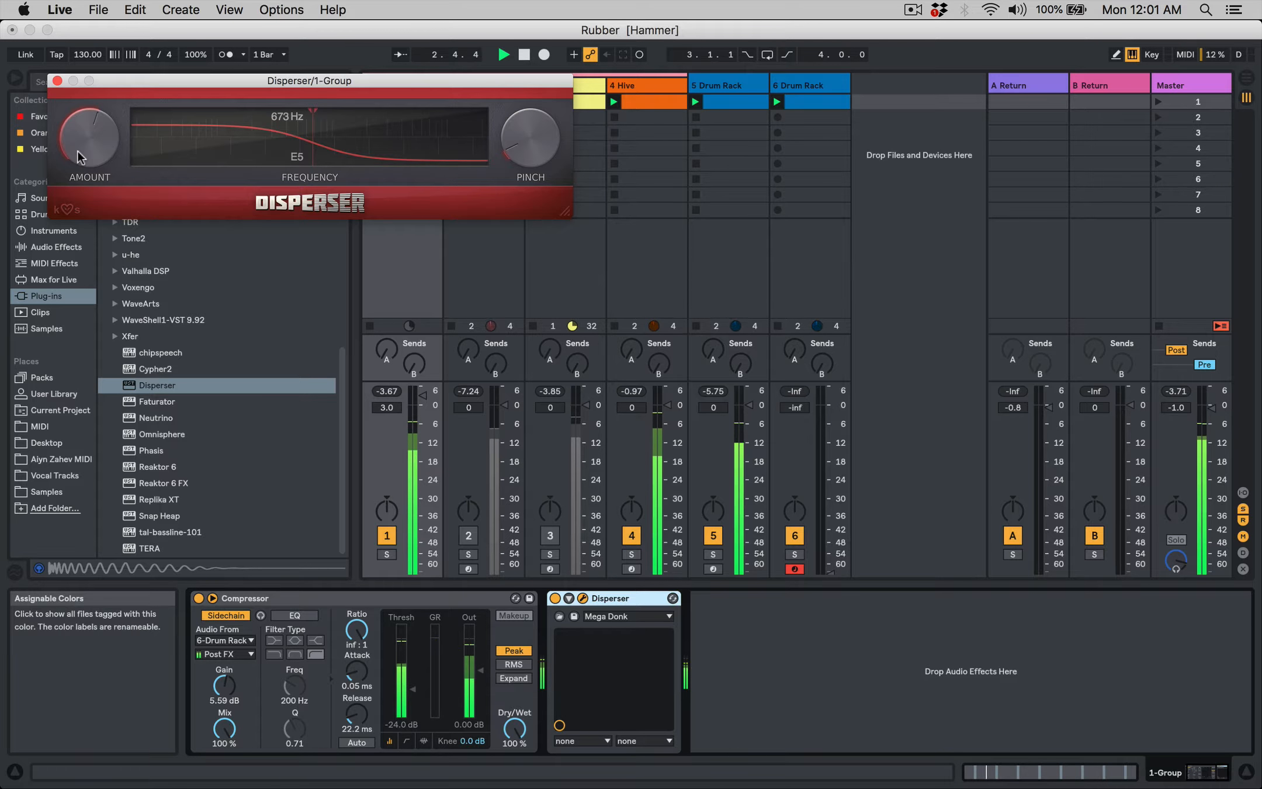
Lower Disperser's frequency to 128 Hz and reduce its amount and pinch further while the loop plays
{"action": "mouse_move", "coordinate": [305, 149]}
{"action": "left_mouse_down"}
{"action": "mouse_move", "coordinate": [216, 149]}
{"action": "mouse_move", "coordinate": [412, 155]}
{"action": "mouse_move", "coordinate": [208, 154]}
{"action": "left_mouse_up"}
{"action": "mouse_move", "coordinate": [78, 138]}
{"action": "left_mouse_down"}
{"action": "mouse_move", "coordinate": [78, 176]}
{"action": "mouse_move", "coordinate": [79, 160]}
{"action": "left_mouse_up"}
{"action": "left_click_drag", "start_coordinate": [208, 153], "coordinate": [229, 154]}
{"action": "left_click_drag", "start_coordinate": [520, 142], "coordinate": [520, 150]}
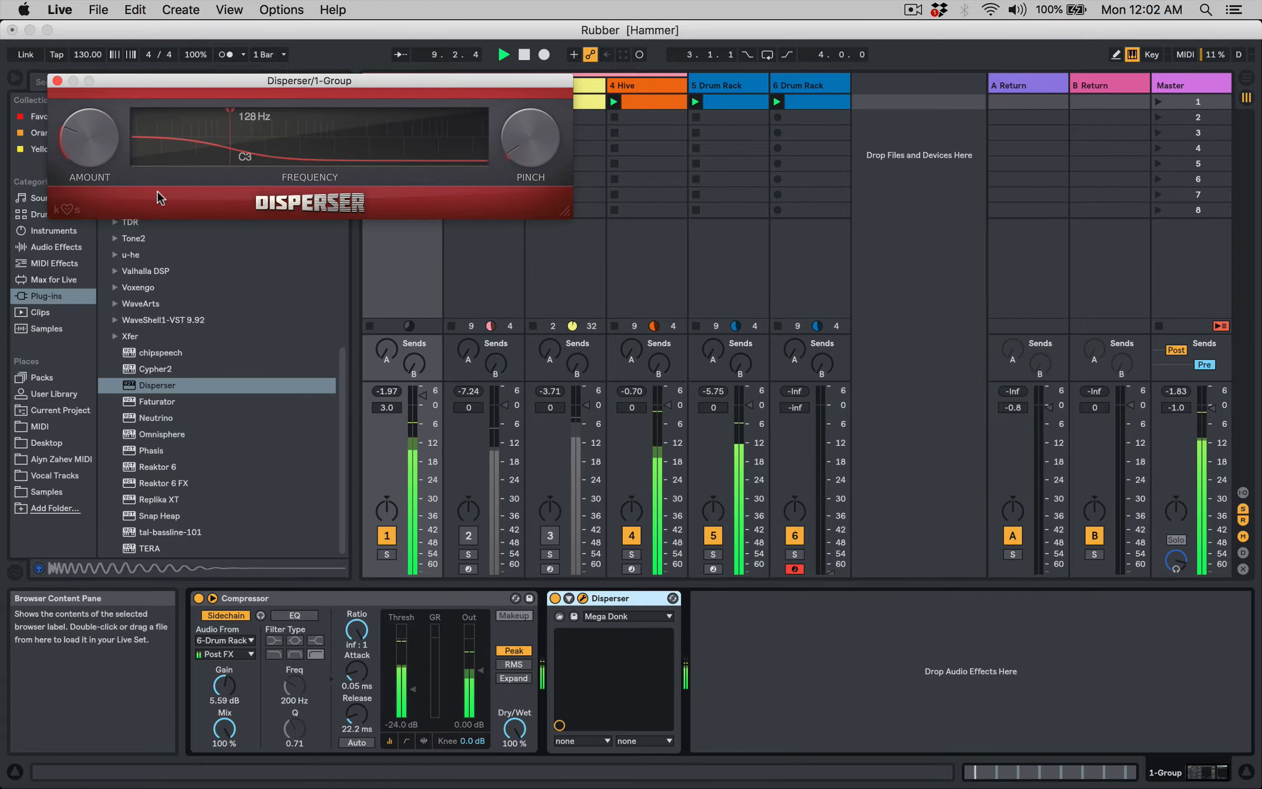
{"action": "left_click", "coordinate": [57, 80]}
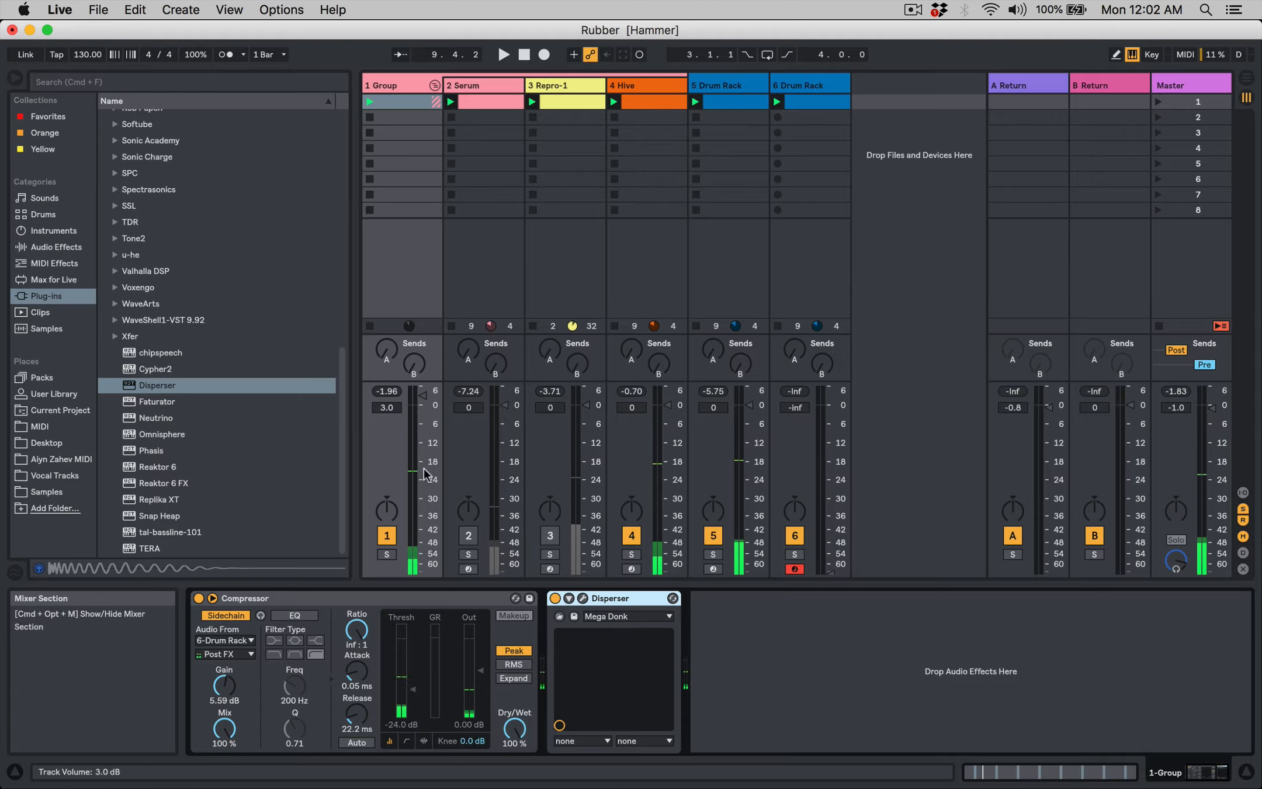
Compare the group track's peak level with Disperser active and bypassed during playback
{"action": "key", "text": "space"}
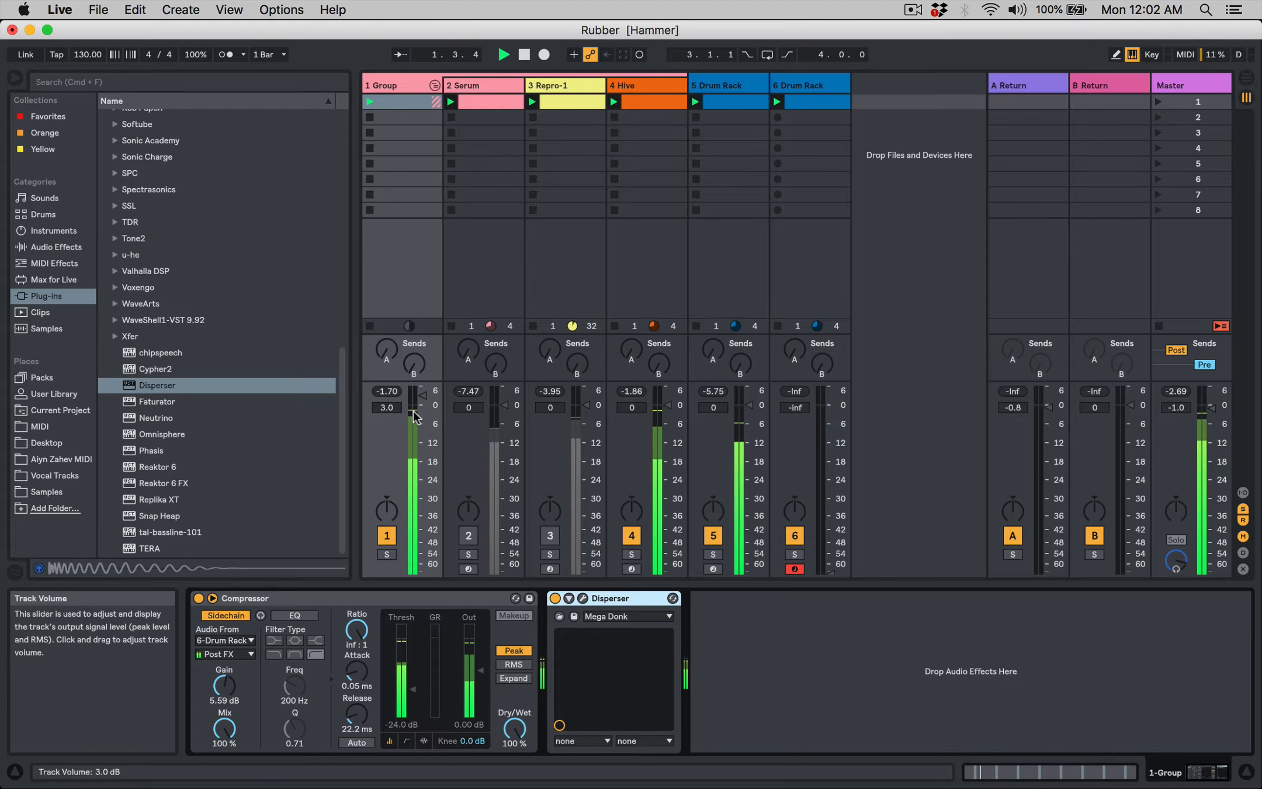
{"action": "left_click", "coordinate": [550, 598]}
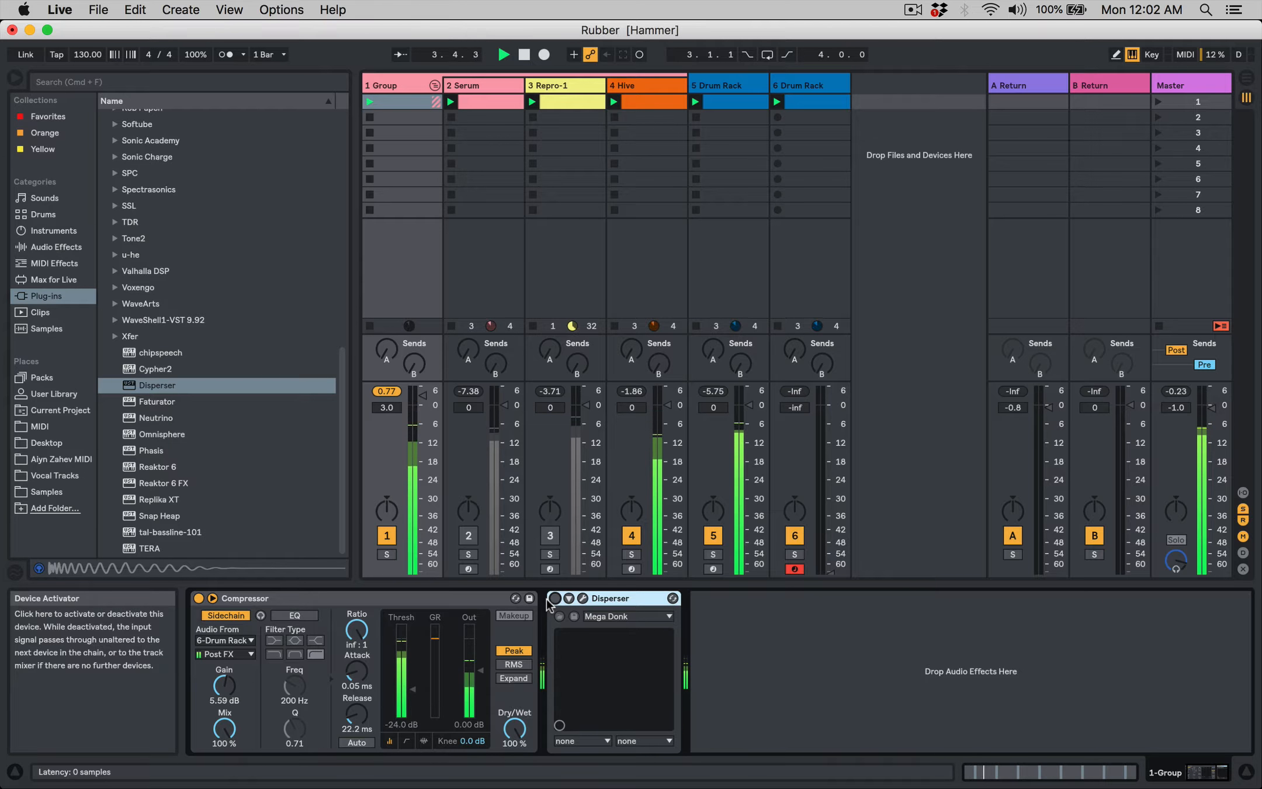
{"action": "left_click", "coordinate": [547, 598]}
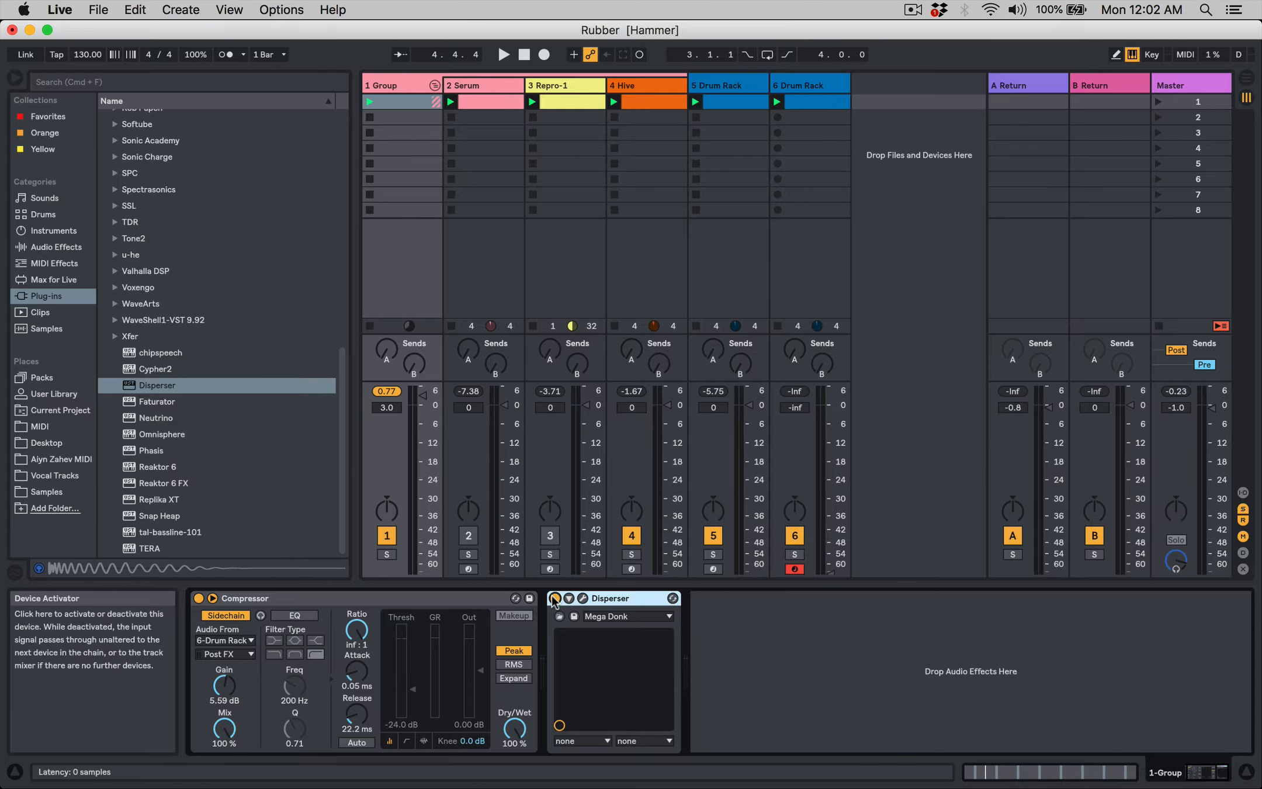
{"action": "key", "text": "space"}
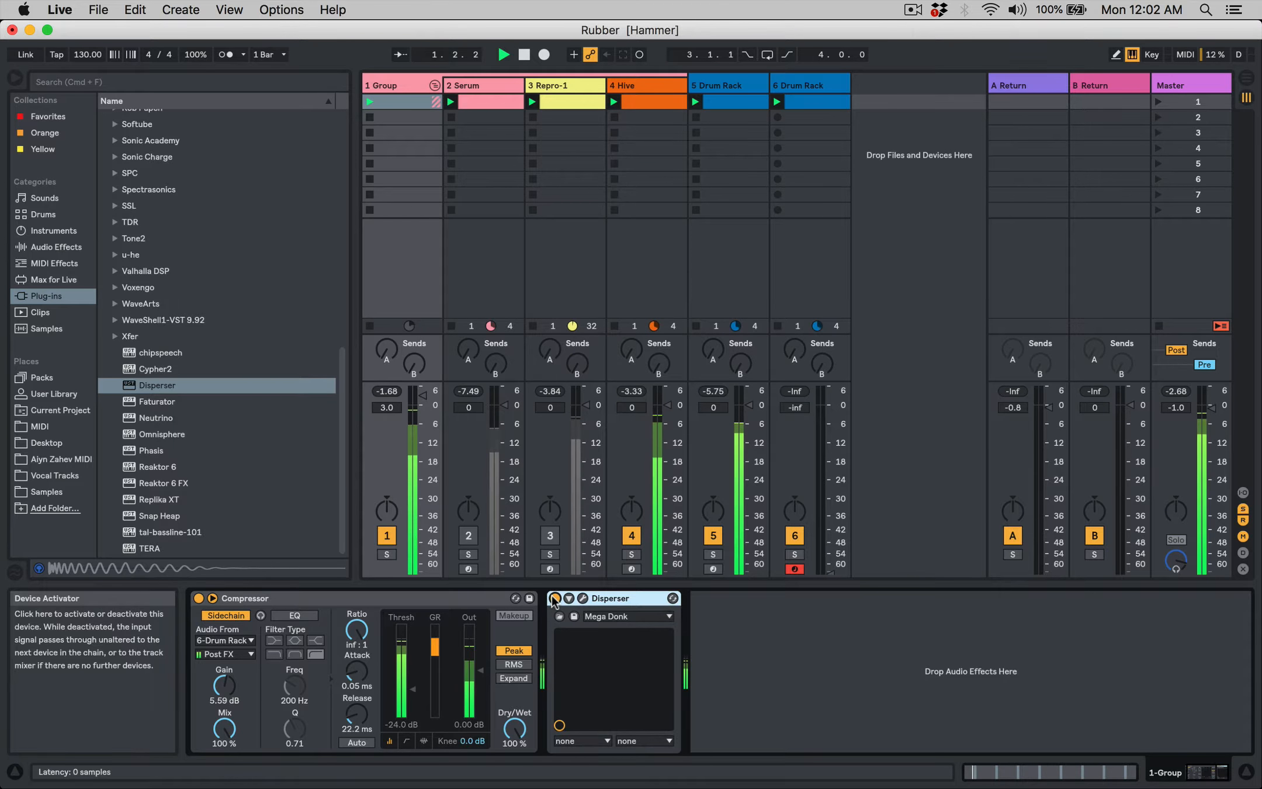
{"action": "left_click", "coordinate": [553, 599]}
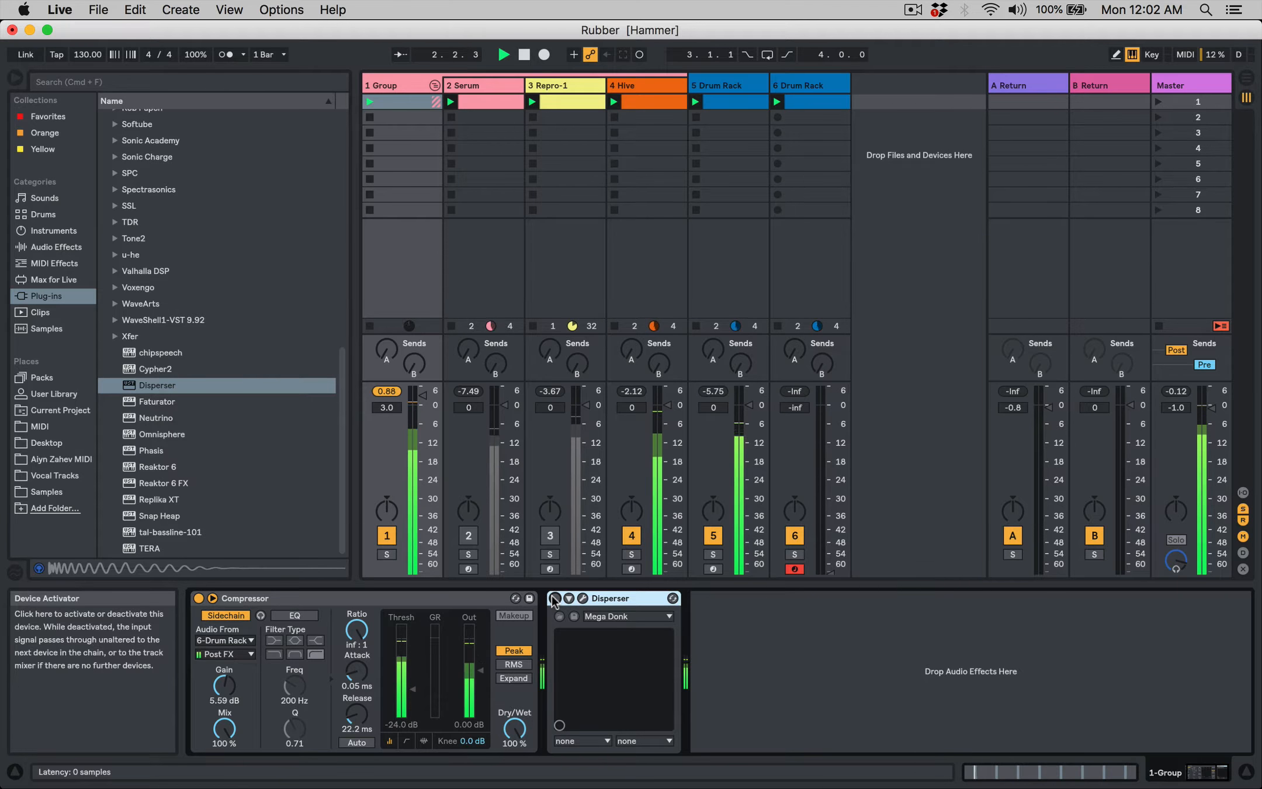
{"action": "left_click", "coordinate": [554, 599]}
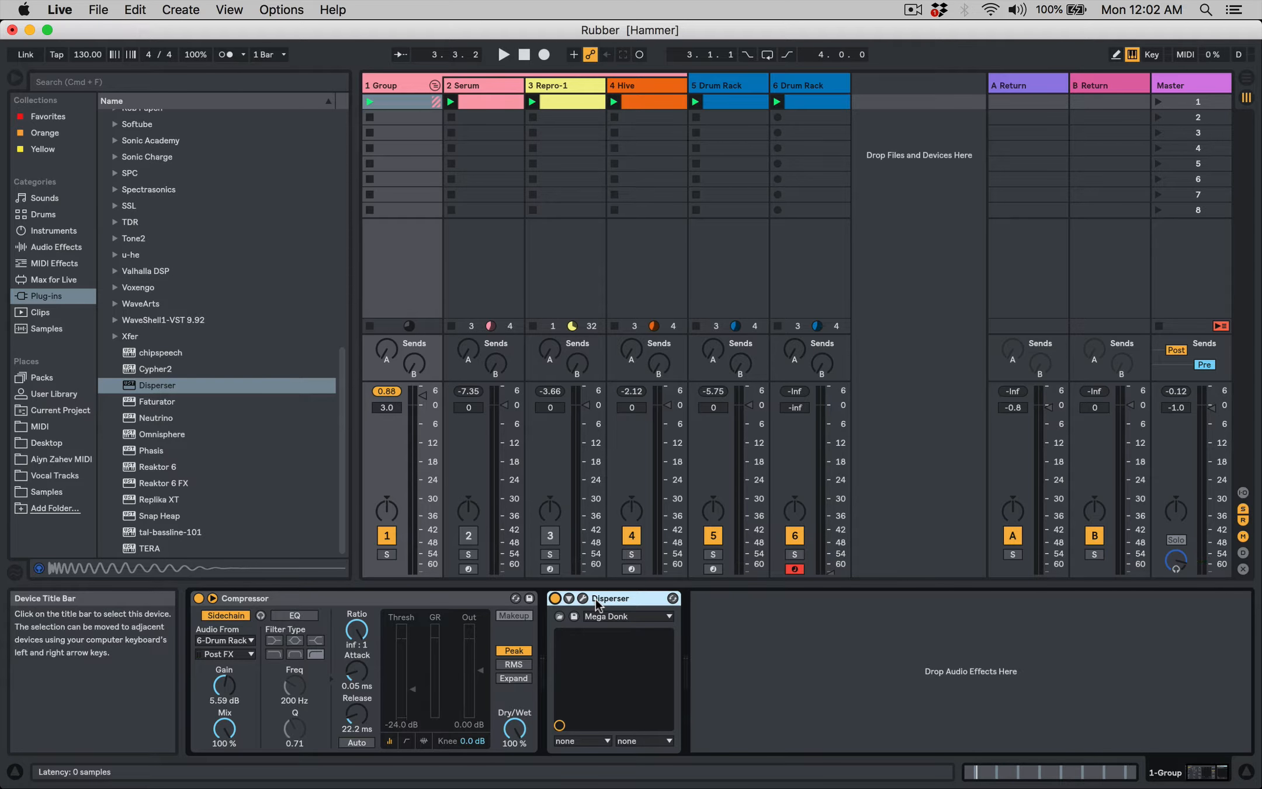
Remove Disperser from the group track and add EQ Three after the Compressor
{"action": "left_click", "coordinate": [583, 598]}
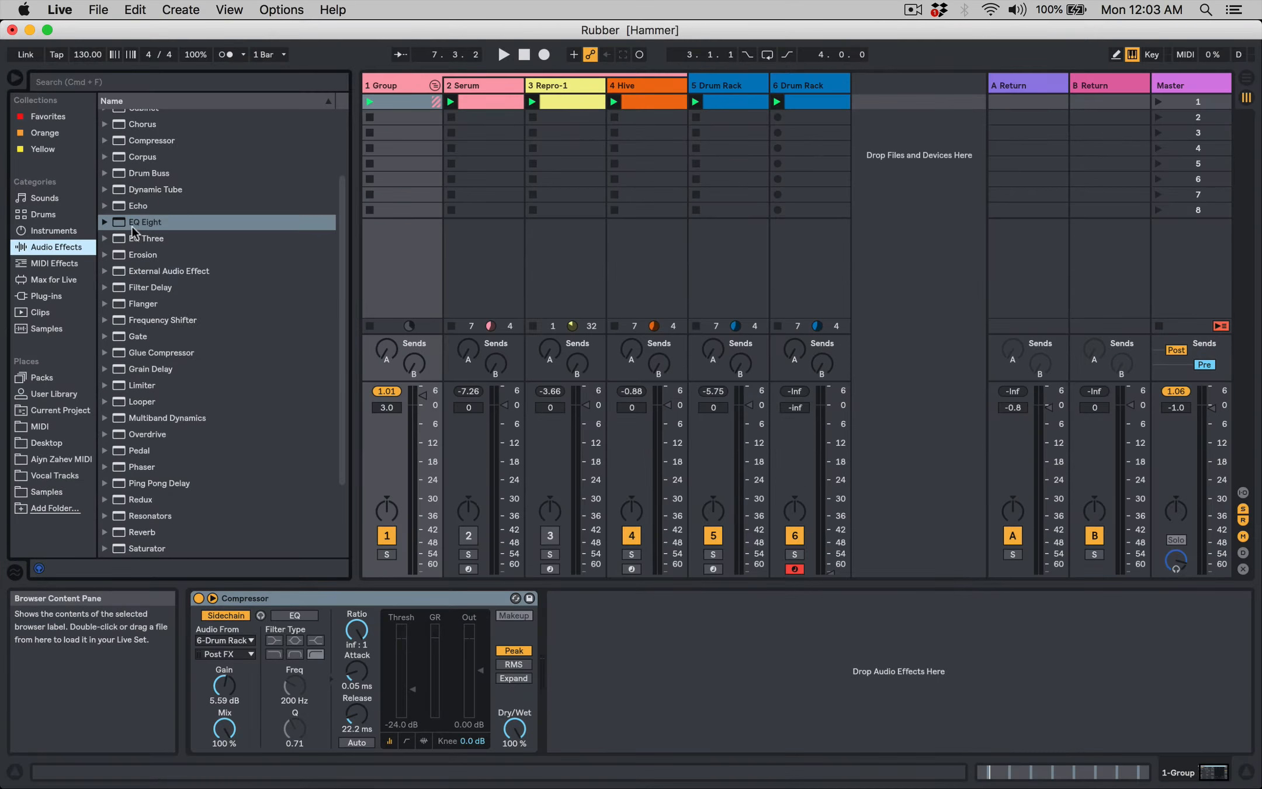
{"action": "left_click", "coordinate": [134, 236]}
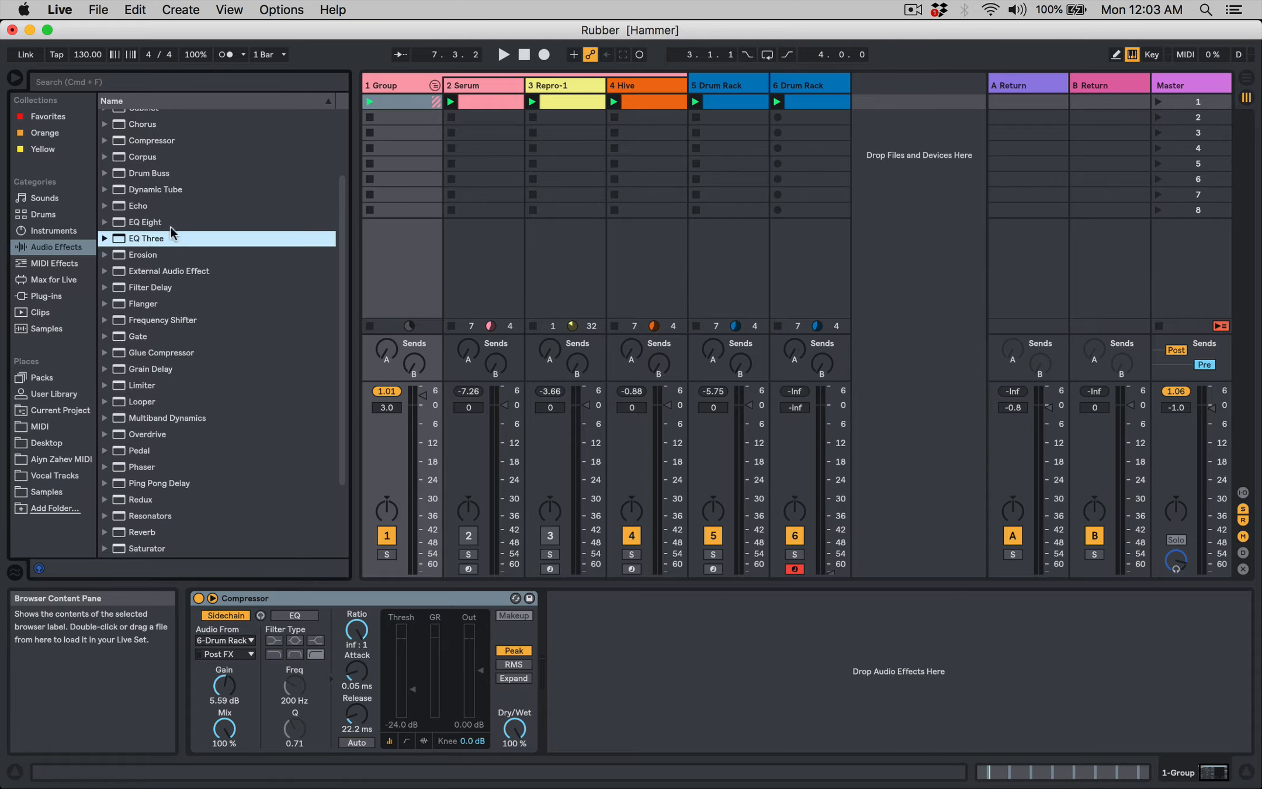
{"action": "left_click_drag", "start_coordinate": [140, 237], "coordinate": [593, 639]}
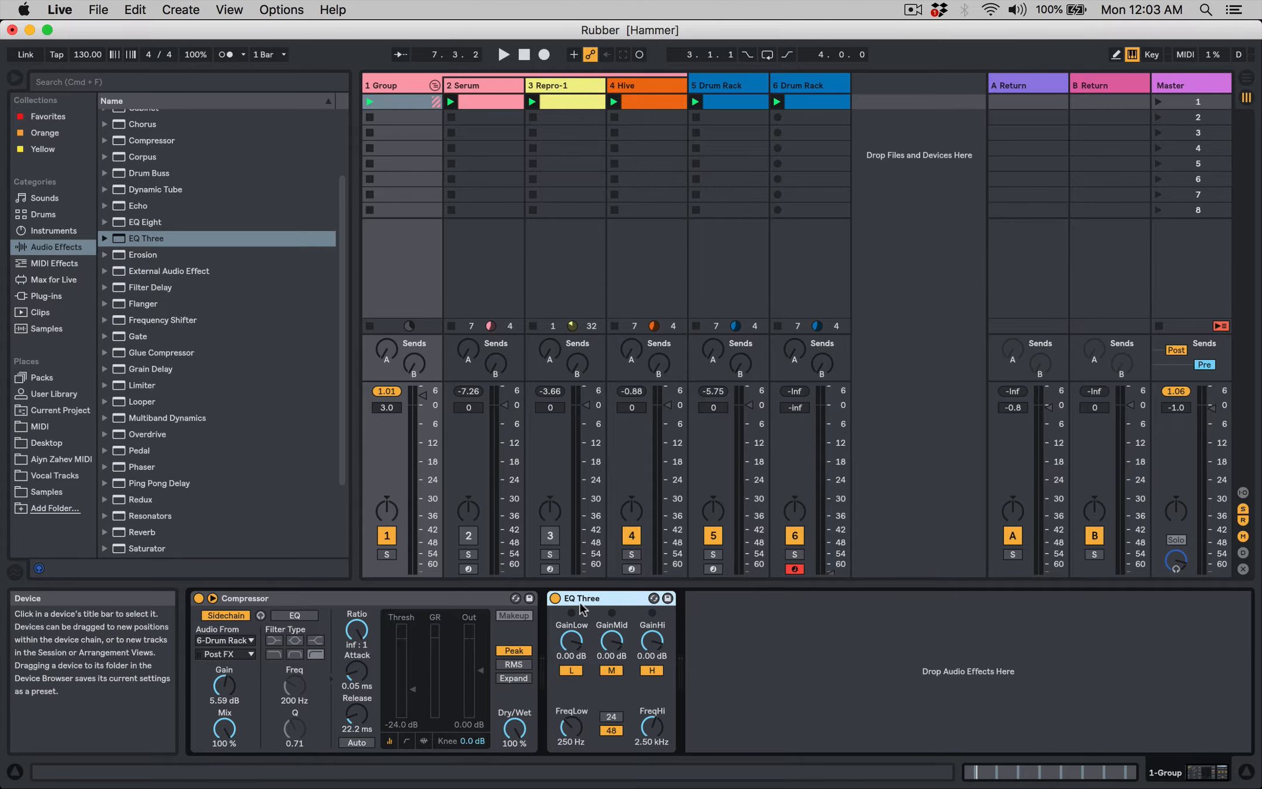
Play the loop and compare the group track's peak level with EQ Three active and bypassed
{"action": "key", "text": "space"}
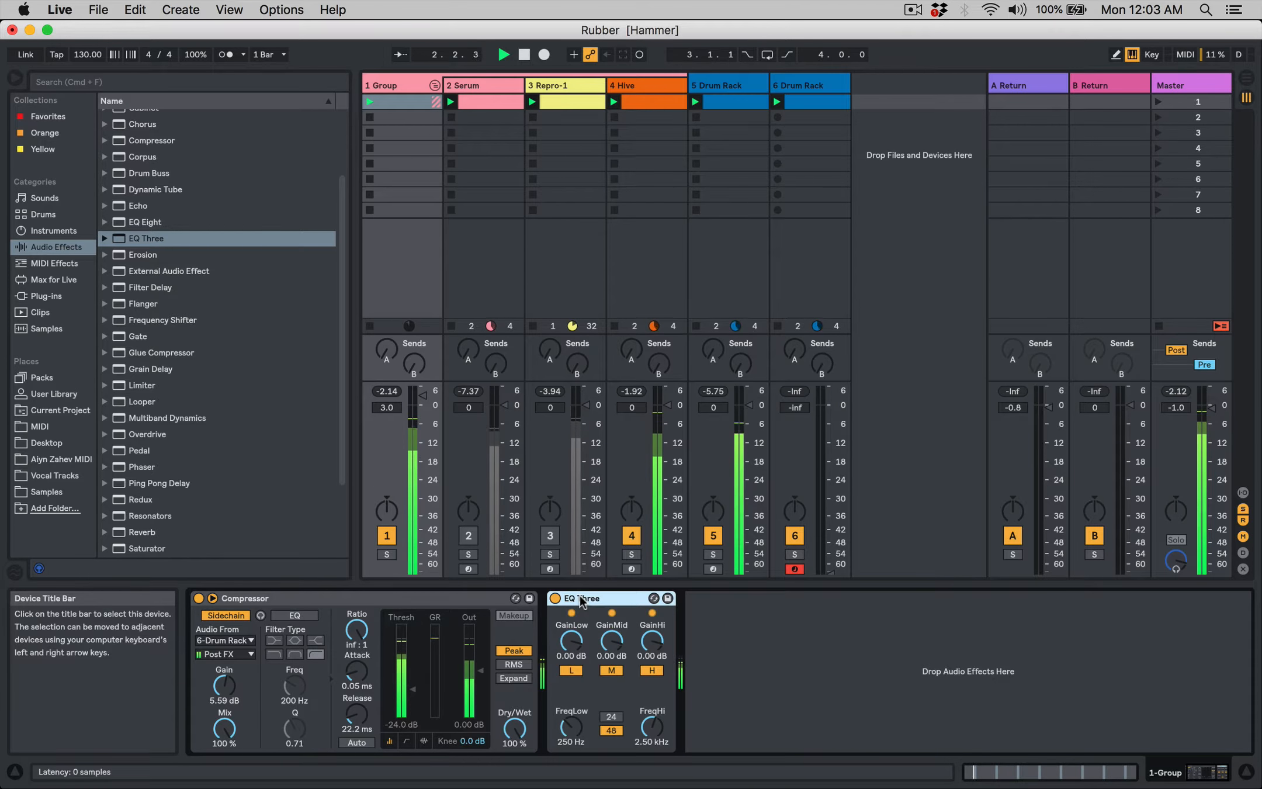
{"action": "left_click", "coordinate": [554, 598]}
{"action": "left_click", "coordinate": [554, 598]}
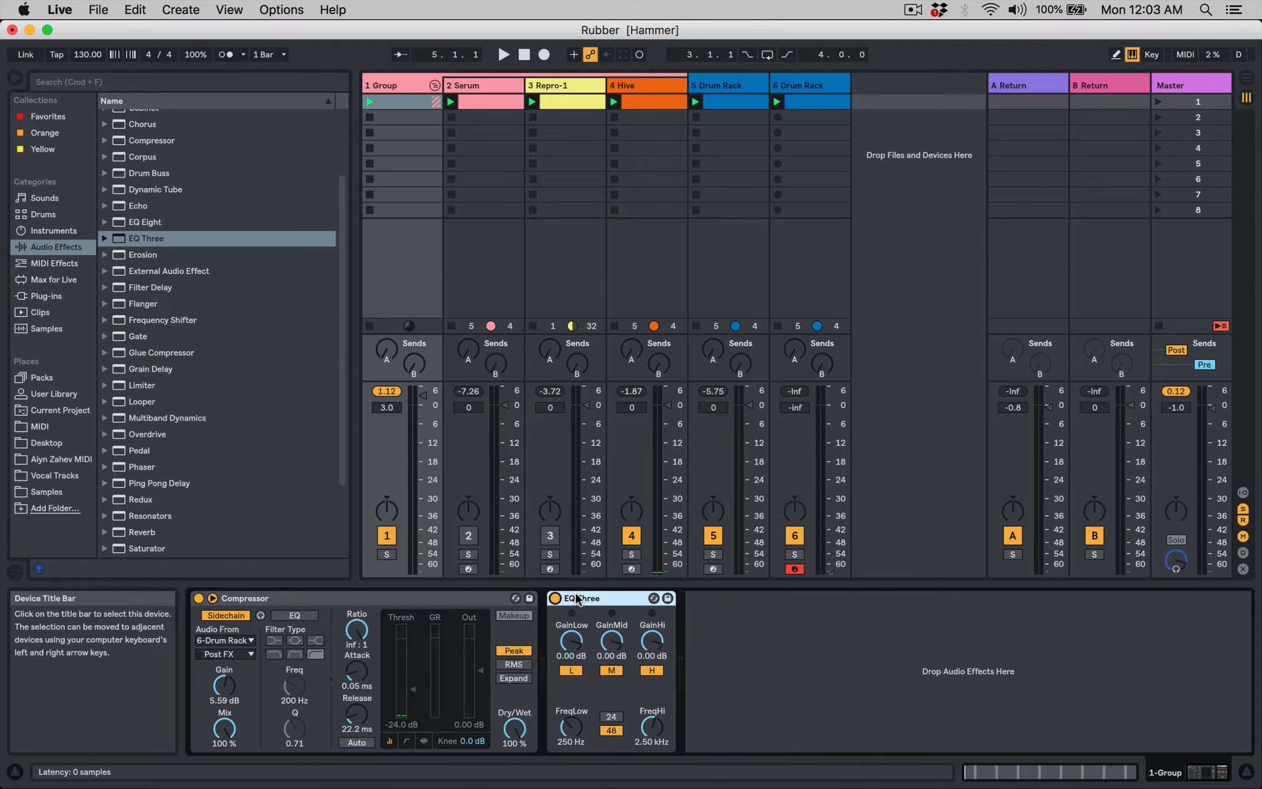
Duplicate EQ Three directly after the first one and play the loop to check the group track's level
{"action": "right_click", "coordinate": [576, 597]}
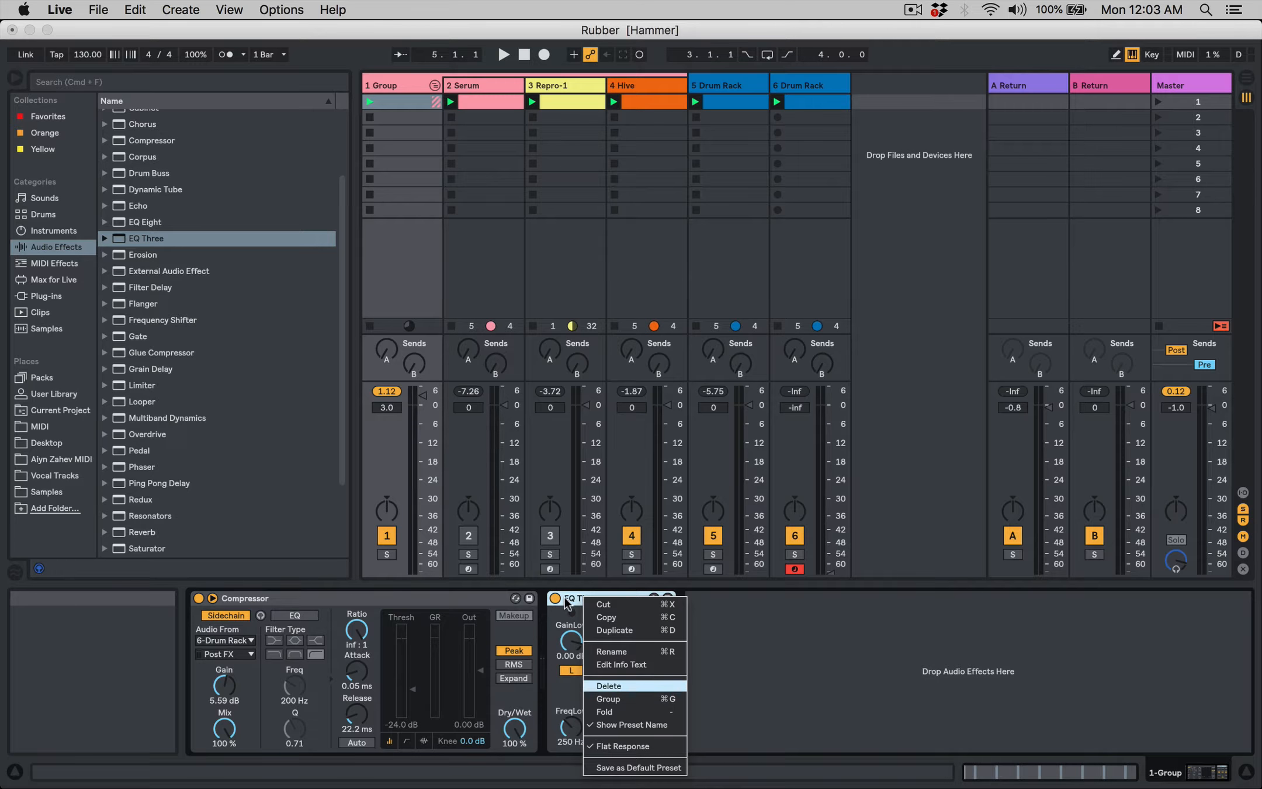
{"action": "left_click", "coordinate": [568, 599]}
{"action": "left_click_drag", "start_coordinate": [569, 598], "coordinate": [692, 620]}
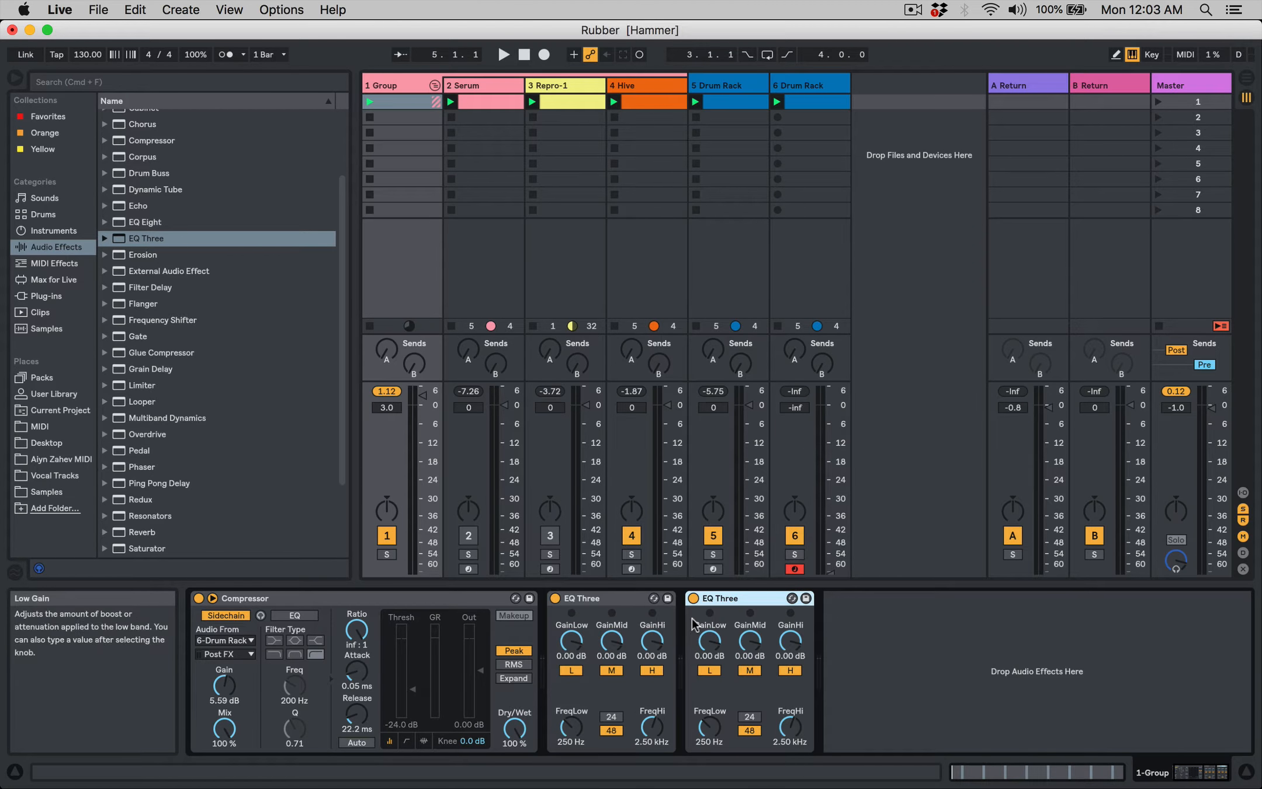
{"action": "key", "text": "space"}
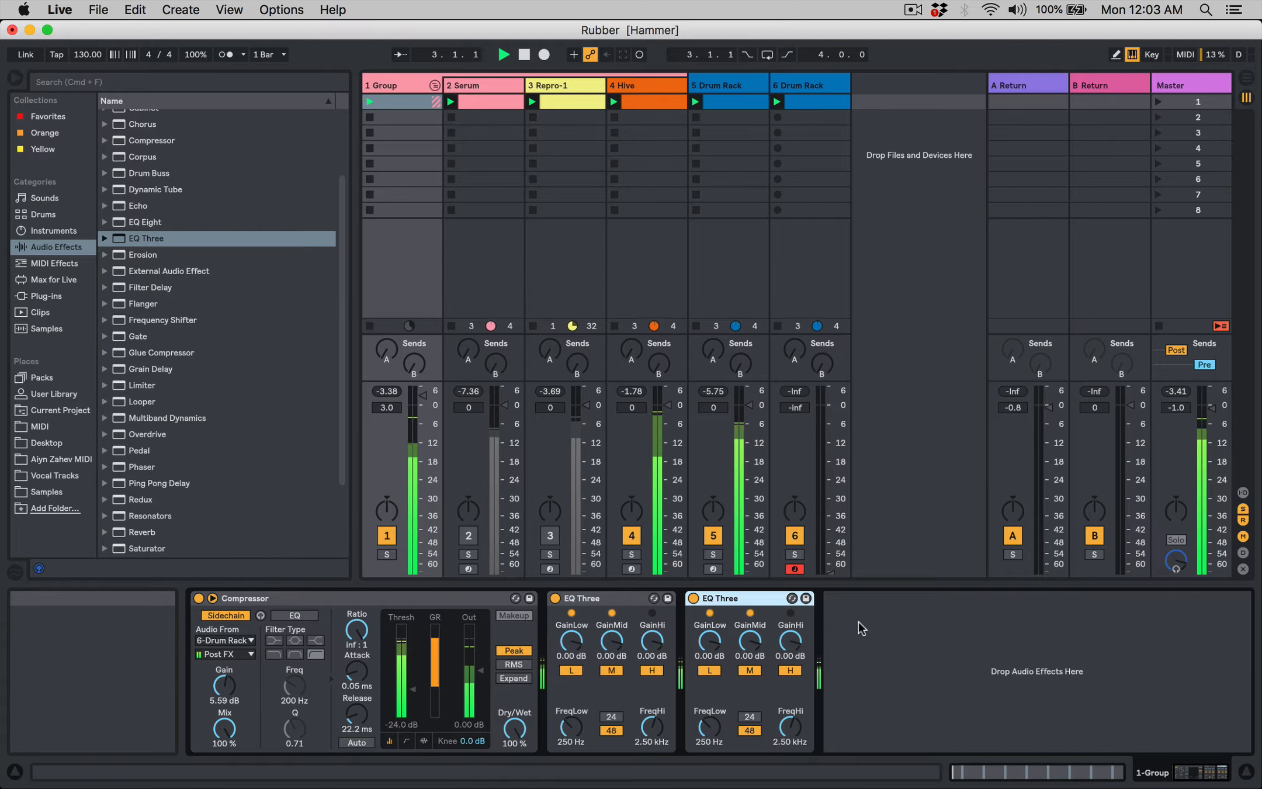
{"action": "key", "text": "space"}
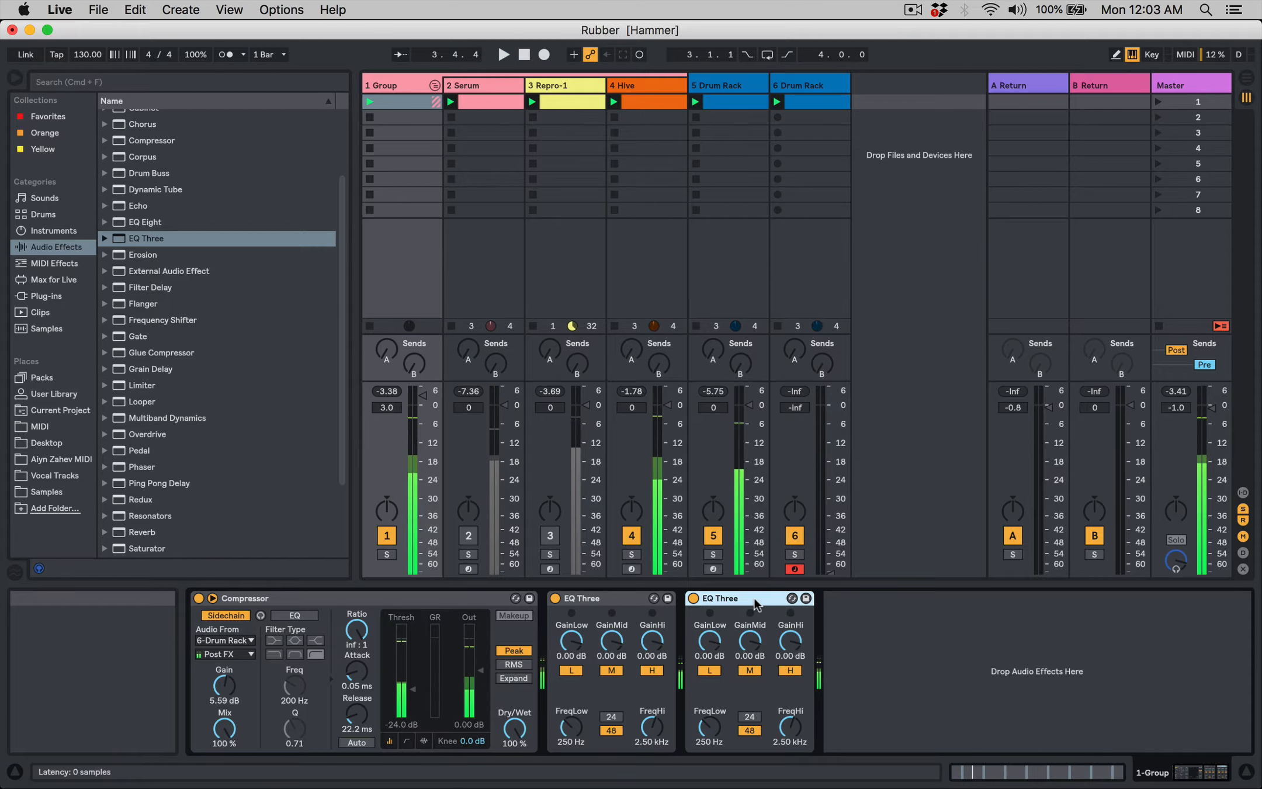
Add two more EQ Three copies to the end of the group track's chain while checking playback
{"action": "left_click_drag", "start_coordinate": [760, 605], "coordinate": [824, 629]}
{"action": "key", "text": "space"}
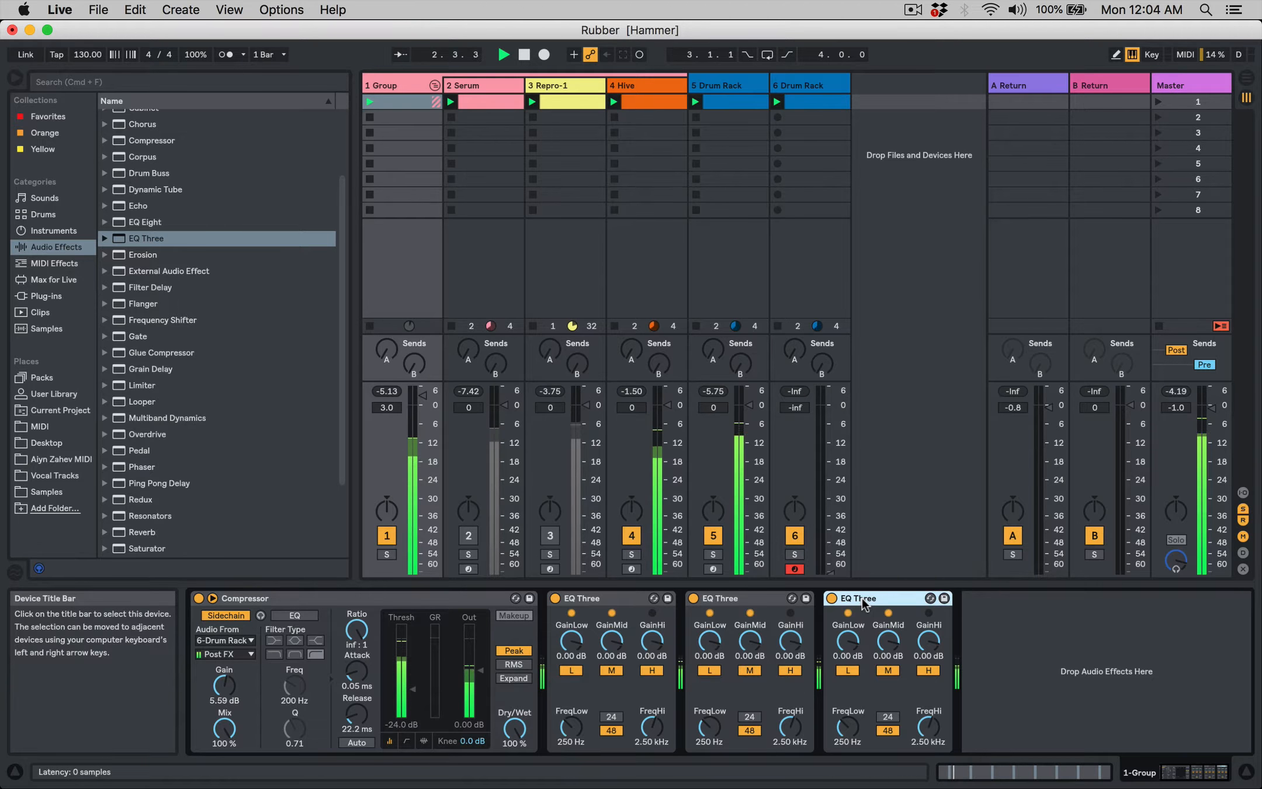
{"action": "left_click_drag", "start_coordinate": [863, 603], "coordinate": [981, 621]}
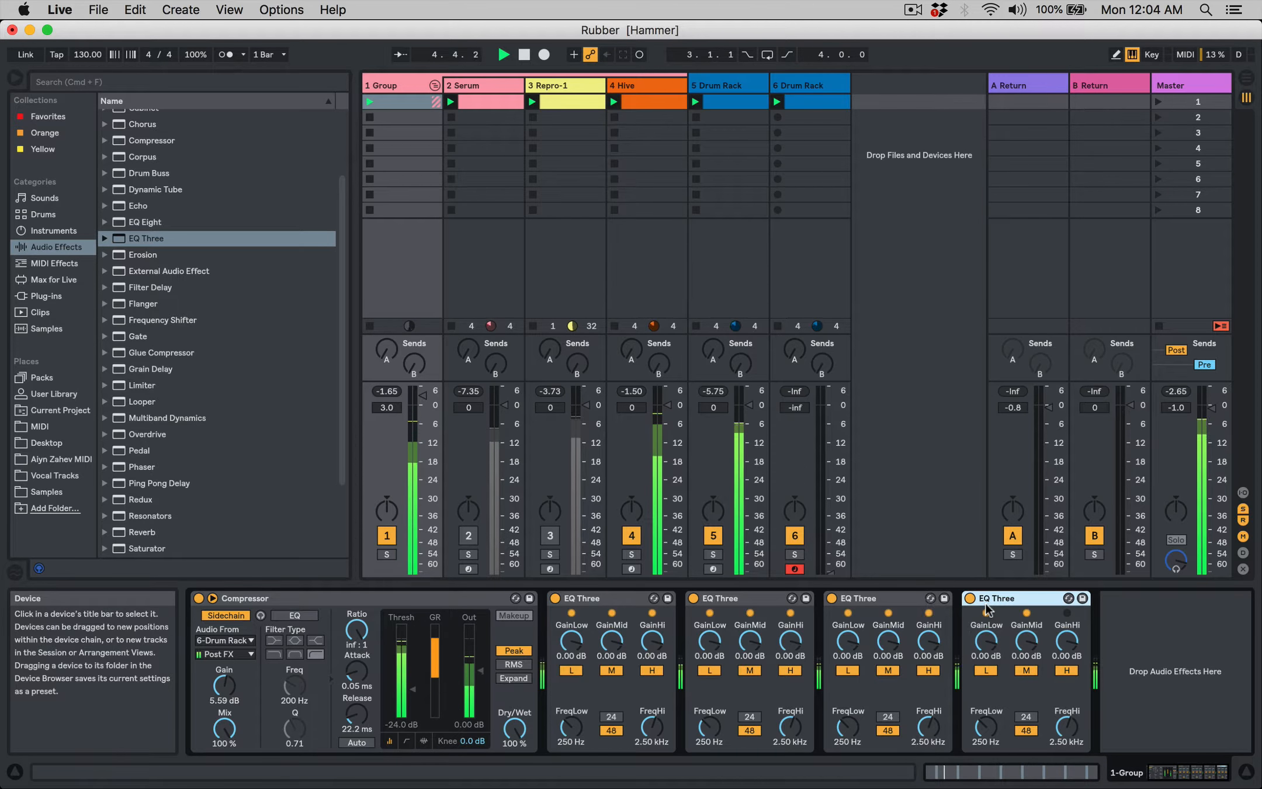
{"action": "left_click_drag", "start_coordinate": [987, 610], "coordinate": [1125, 605]}
{"action": "key", "text": "space"}
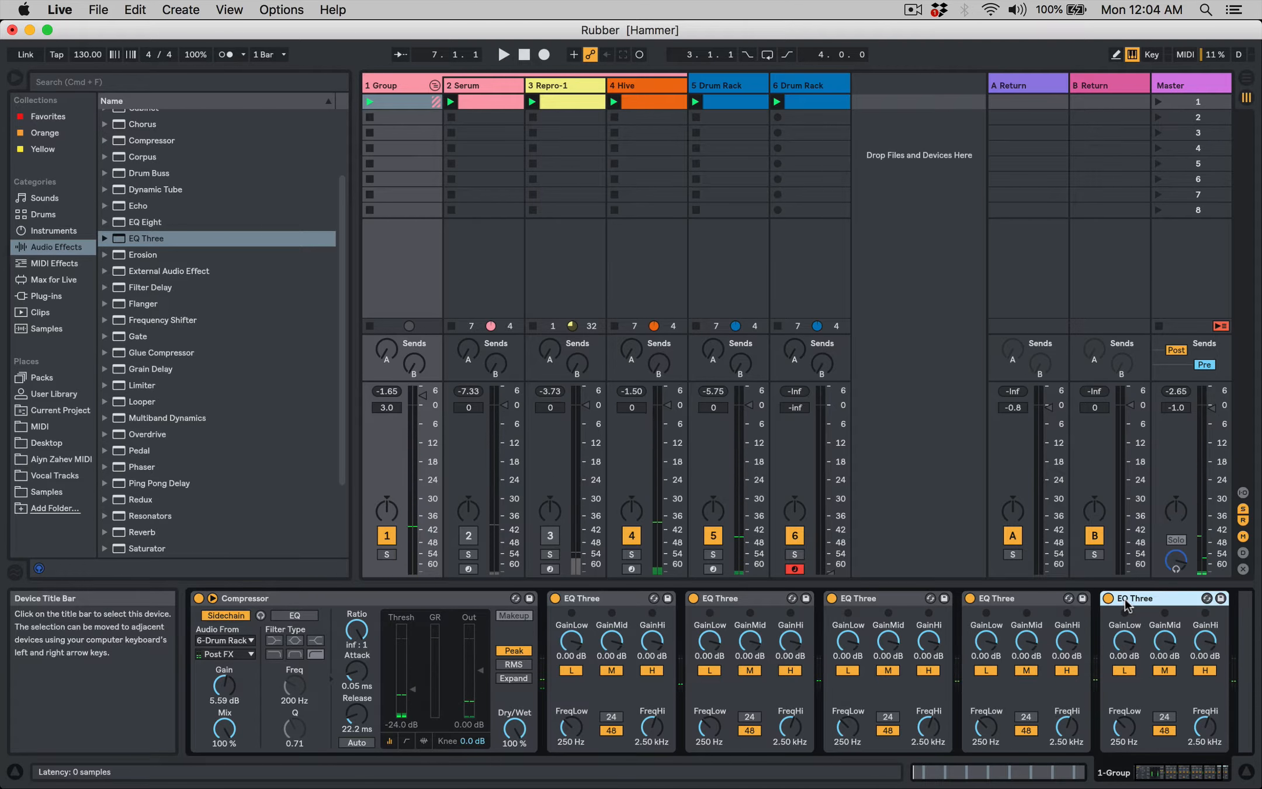
{"action": "key", "text": "Delete"}
Group the four EQ Three devices into an Audio Effect Rack, fold each one, and play the loop
{"action": "left_click", "coordinate": [595, 600], "text": "shift"}
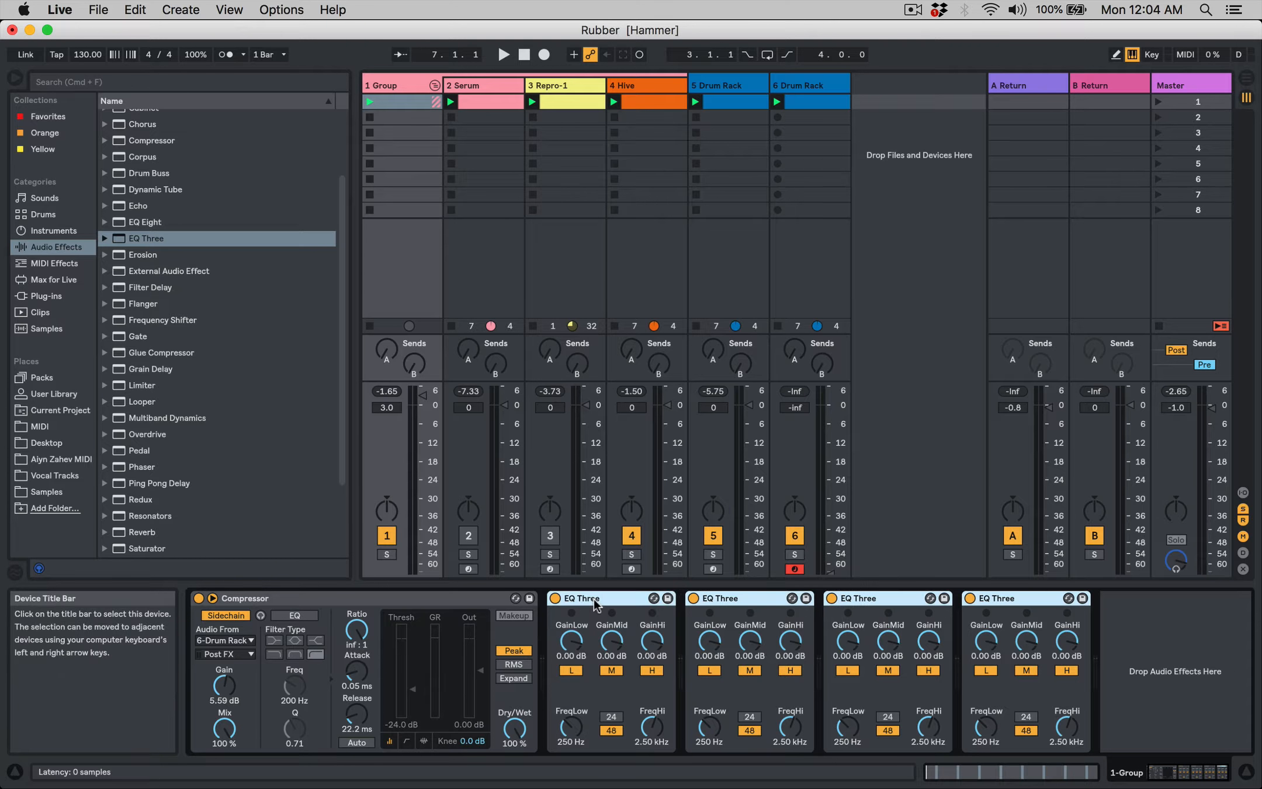
{"action": "key", "text": "super+g"}
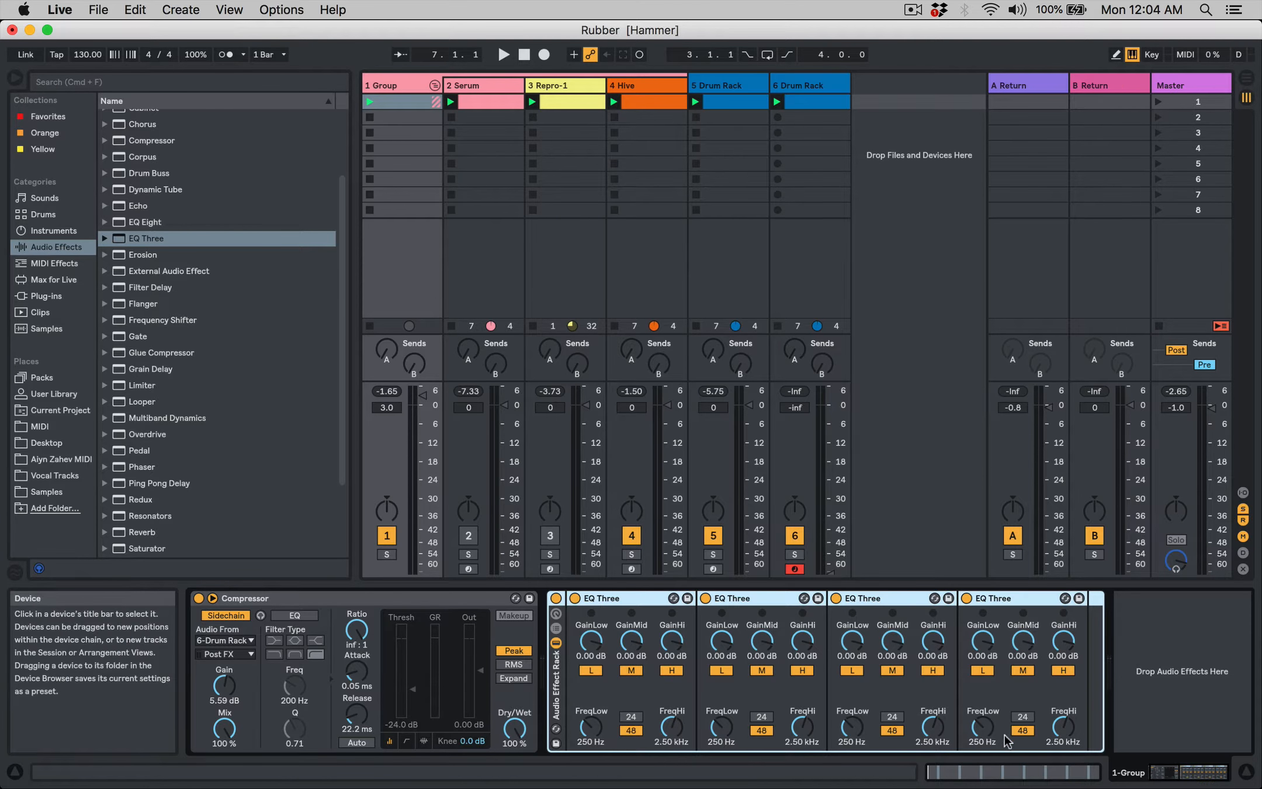
{"action": "double_click", "coordinate": [636, 596]}
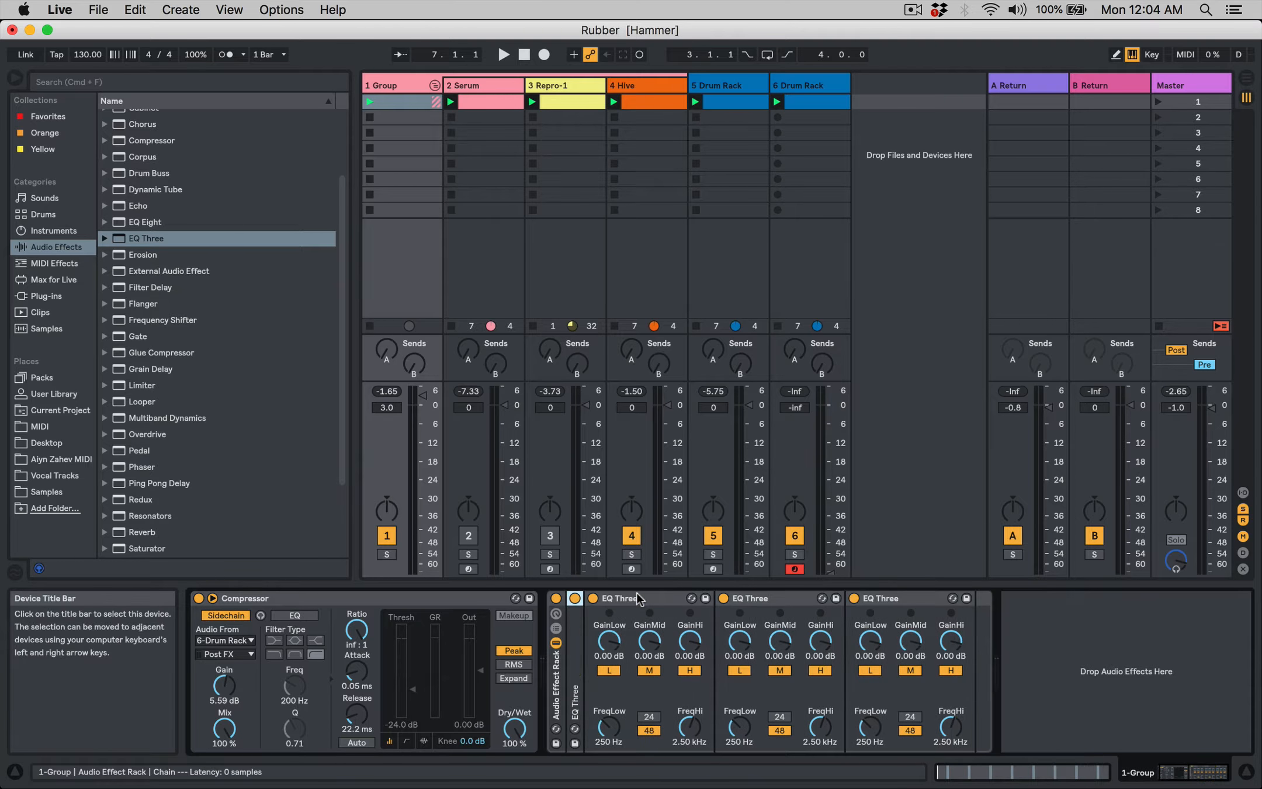
{"action": "double_click", "coordinate": [635, 595]}
{"action": "double_click", "coordinate": [642, 599]}
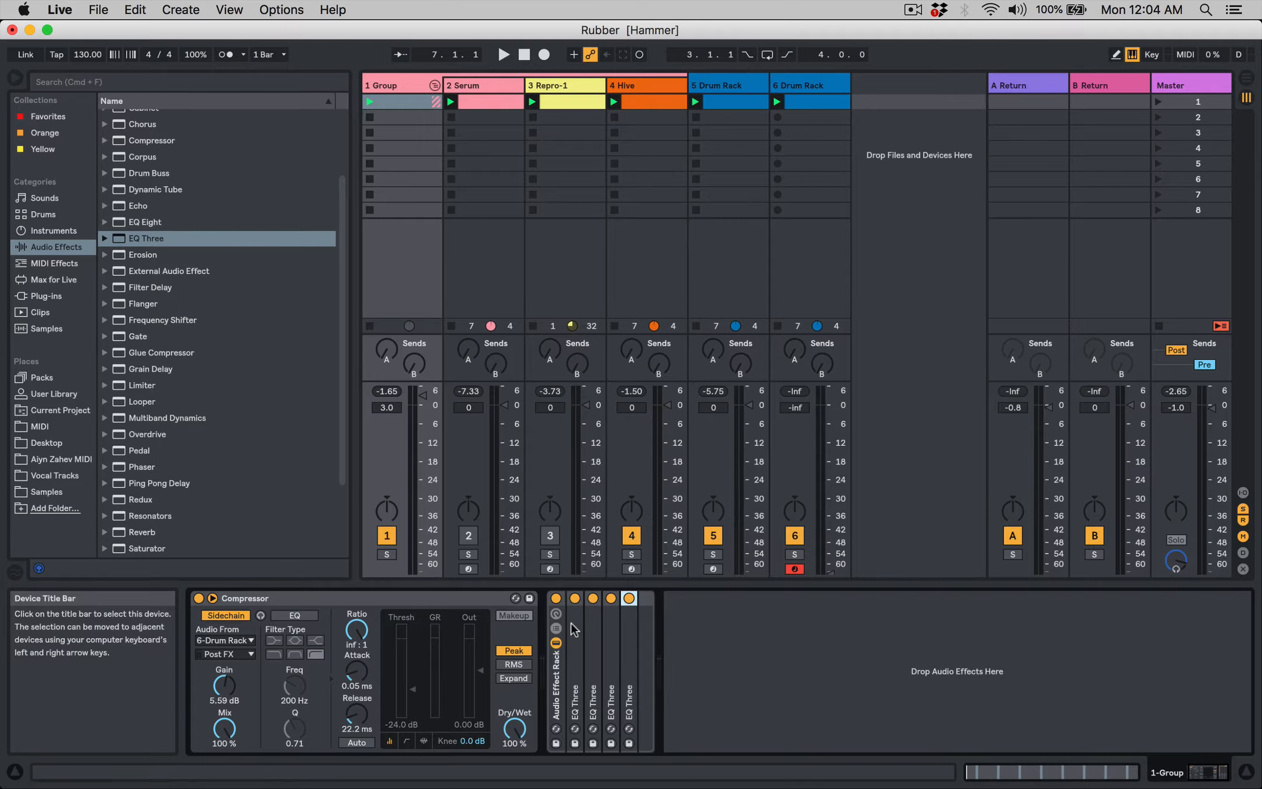
{"action": "key", "text": "space"}
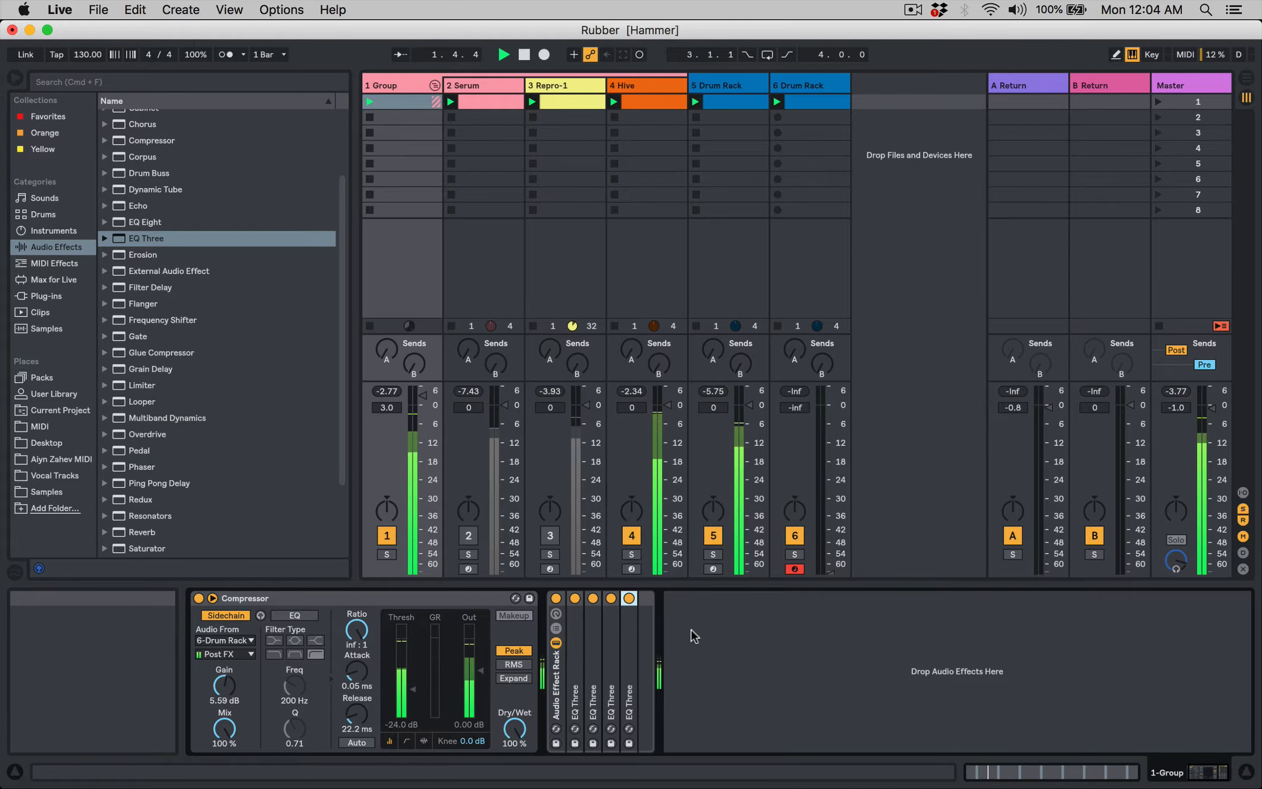
In Hive, set Oscillator 1's sub volume to 1.00, lower Filter 1's resonance and set its KeyTrack to 37 during playback
{"action": "key", "text": "space"}
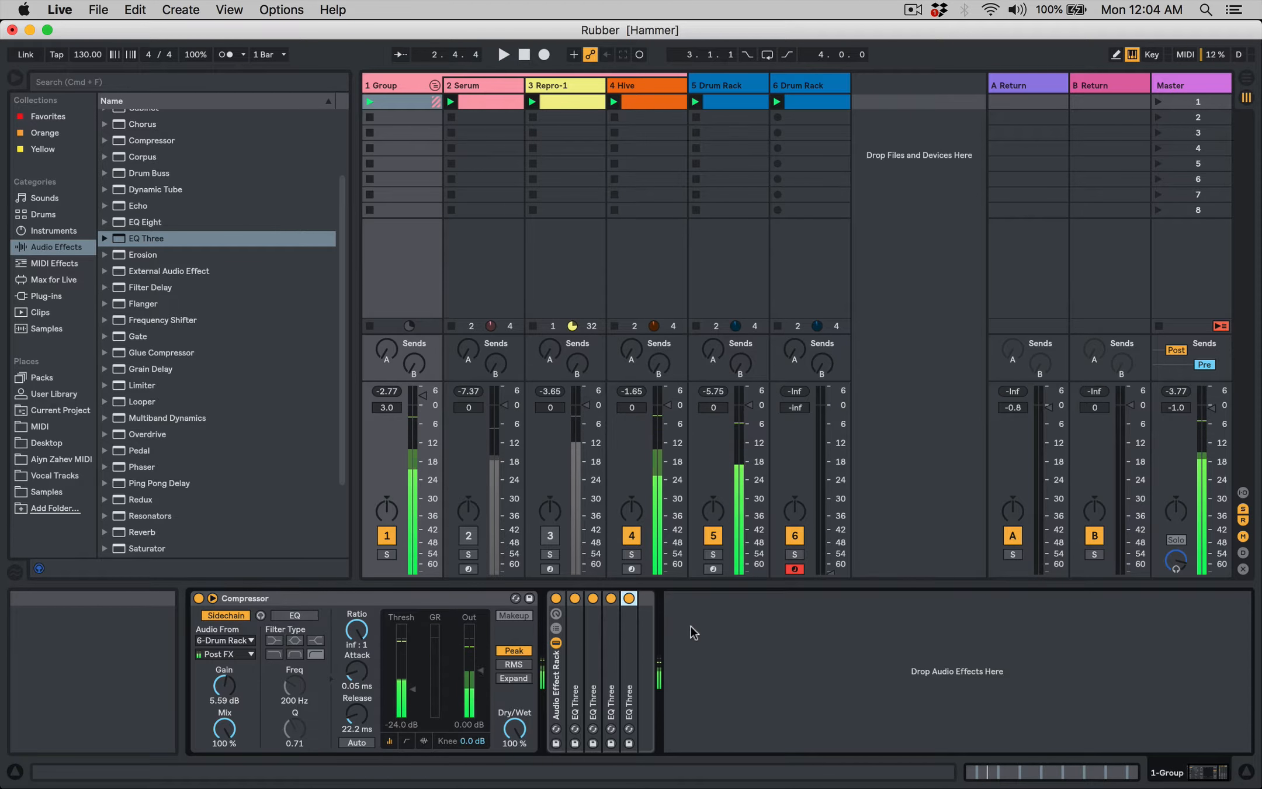
{"action": "left_click", "coordinate": [619, 85]}
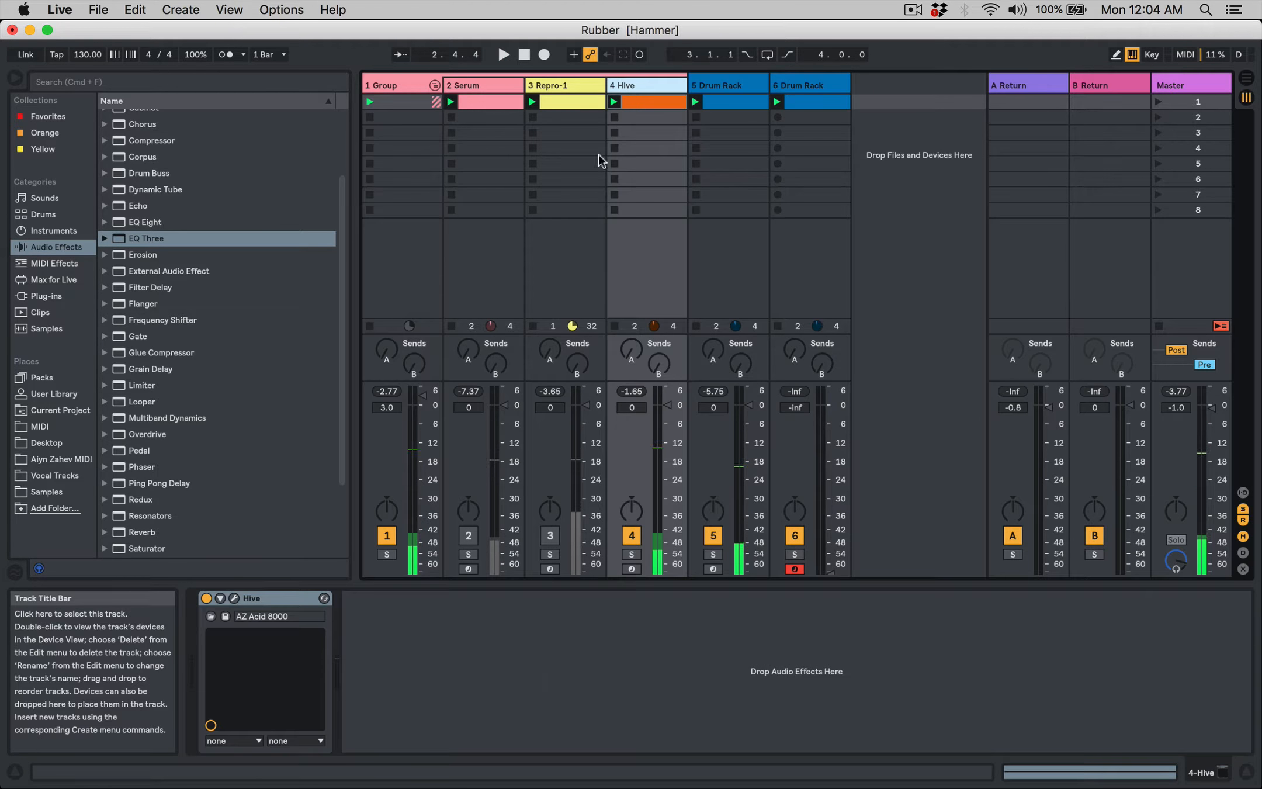
{"action": "left_click", "coordinate": [234, 597]}
{"action": "left_click_drag", "start_coordinate": [379, 204], "coordinate": [380, 203]}
{"action": "key", "text": "space"}
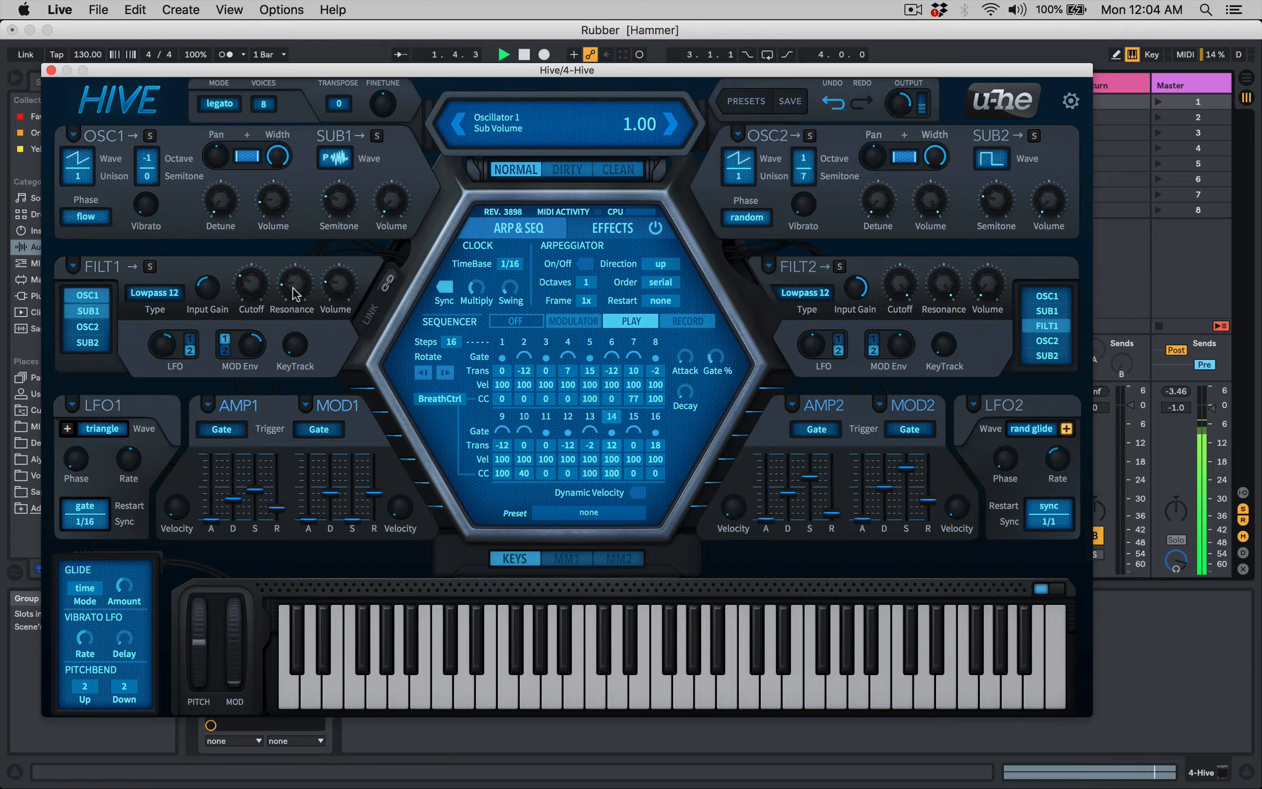
{"action": "left_click_drag", "start_coordinate": [292, 287], "coordinate": [255, 392]}
{"action": "left_click_drag", "start_coordinate": [295, 345], "coordinate": [295, 327]}
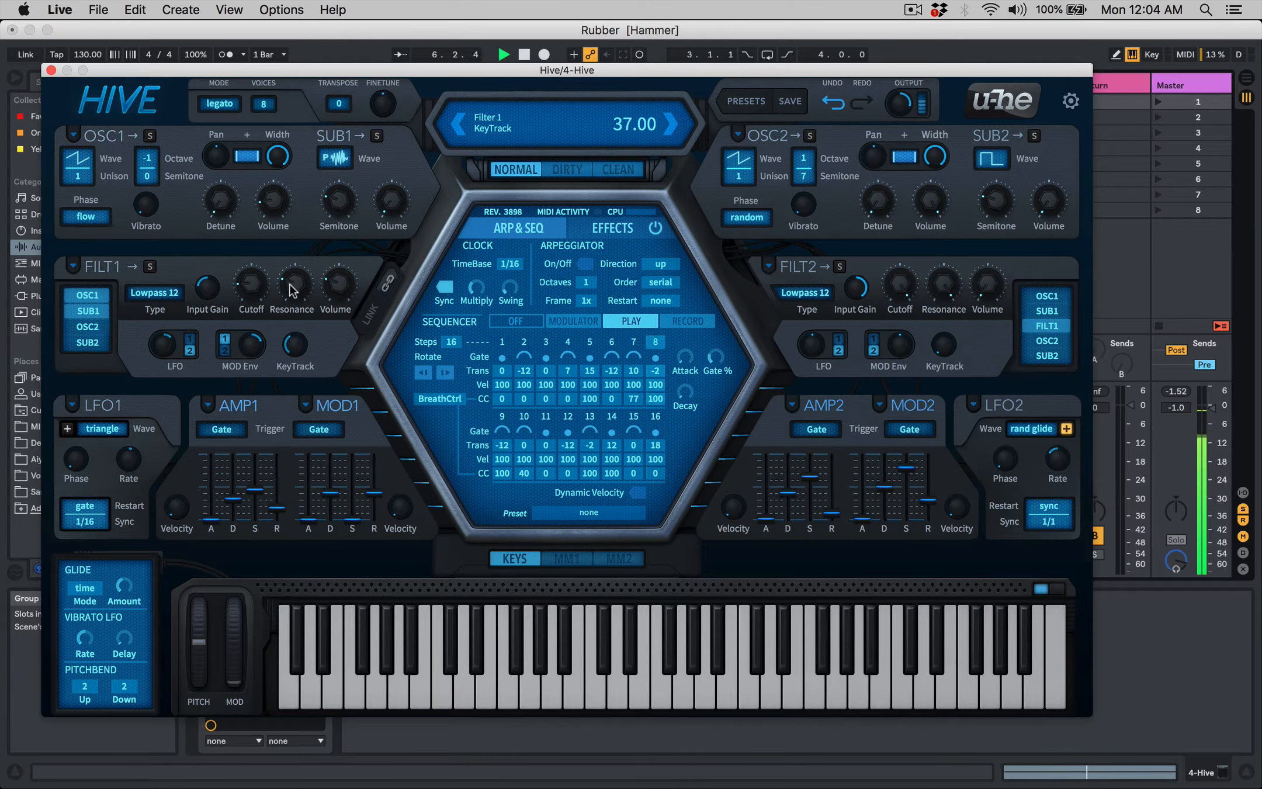
Set Hive's Oscillator 1 to 7 unison voices, play the loop and raise the oscillator's detune
{"action": "left_click", "coordinate": [76, 177]}
{"action": "left_click", "coordinate": [100, 285]}
{"action": "key", "text": "space"}
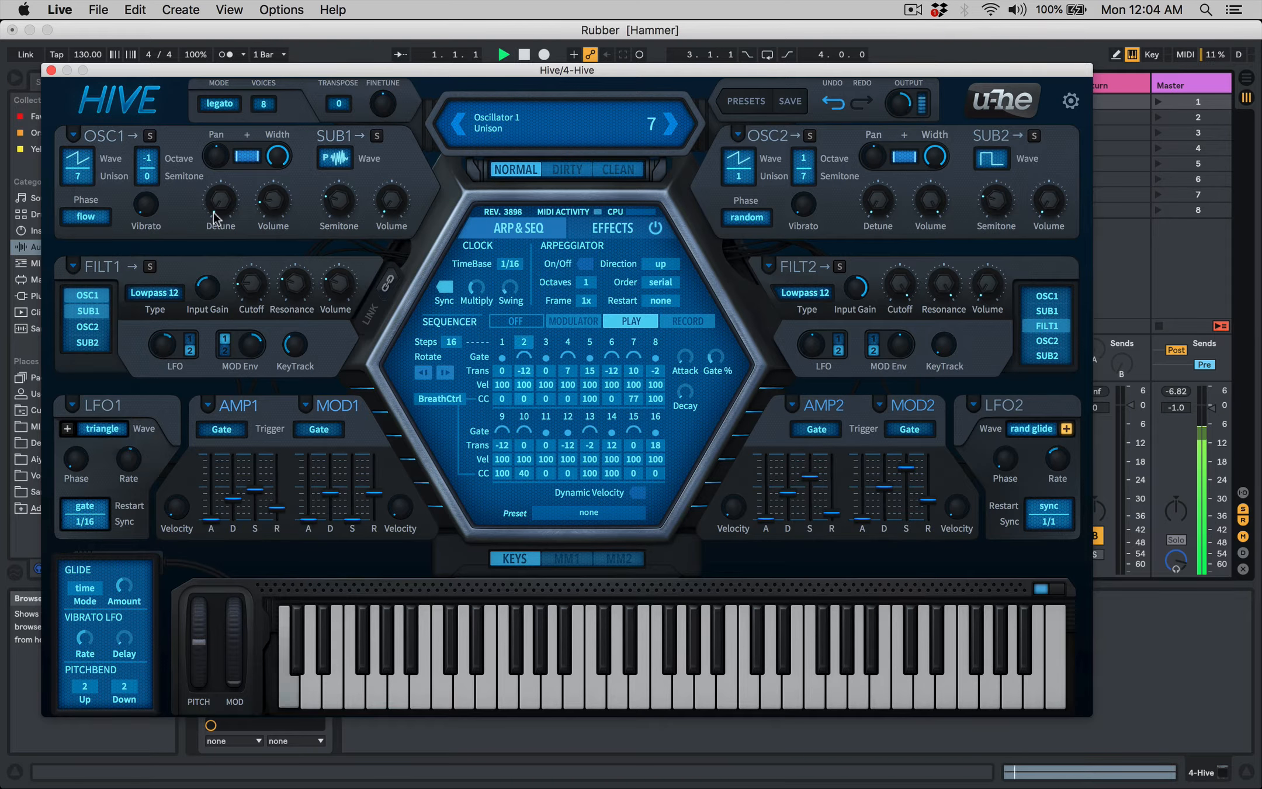
{"action": "left_click_drag", "start_coordinate": [225, 202], "coordinate": [225, 181]}
Adjust Hive's Filter 1 cutoff and Amp Envelope 1 release by ear, trying 109.50 and 30.00, then close the plug-in and stop playback
{"action": "left_click_drag", "start_coordinate": [251, 284], "coordinate": [248, 234]}
{"action": "left_click_drag", "start_coordinate": [275, 505], "coordinate": [276, 499]}
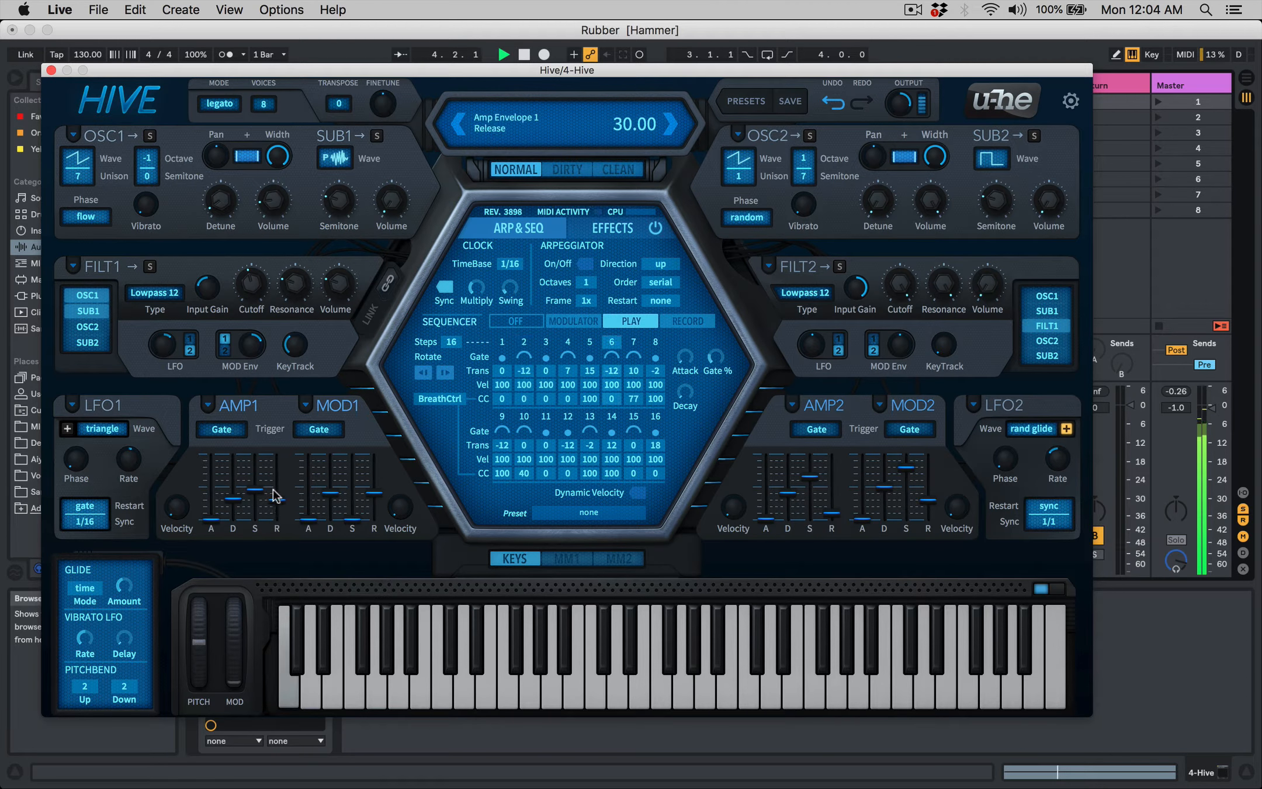
{"action": "left_click_drag", "start_coordinate": [251, 286], "coordinate": [247, 252]}
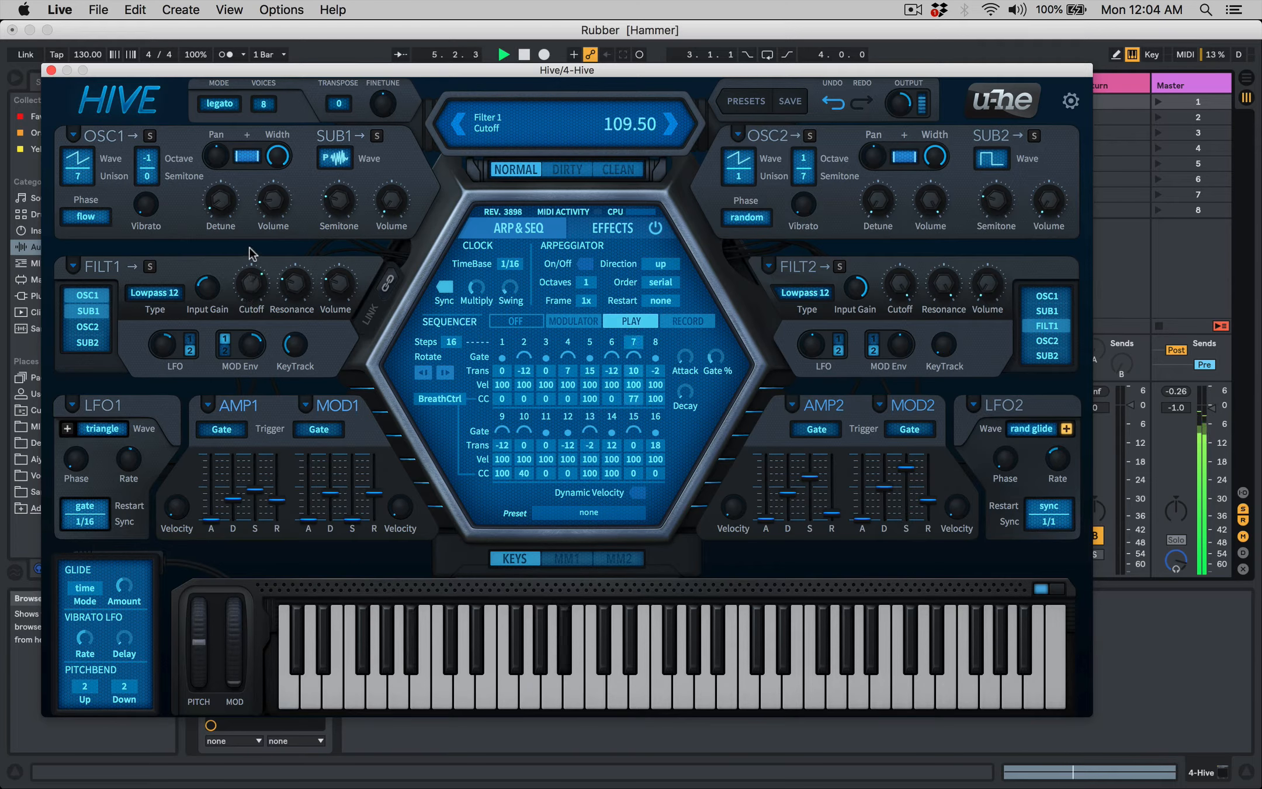
{"action": "left_click_drag", "start_coordinate": [276, 500], "coordinate": [273, 514]}
{"action": "mouse_move", "coordinate": [252, 288]}
{"action": "left_mouse_down"}
{"action": "mouse_move", "coordinate": [259, 209]}
{"action": "mouse_move", "coordinate": [257, 304]}
{"action": "left_mouse_up"}
{"action": "left_click", "coordinate": [51, 70]}
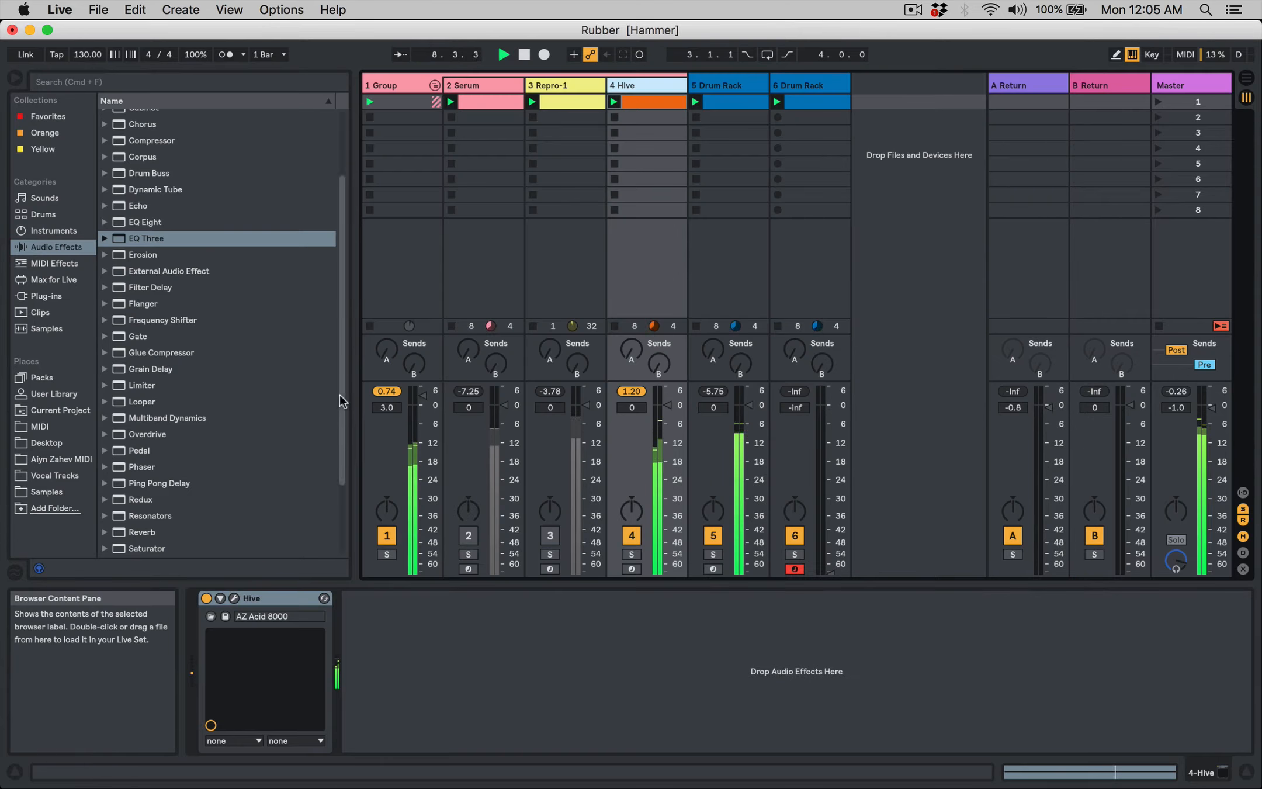
{"action": "key", "text": "space"}
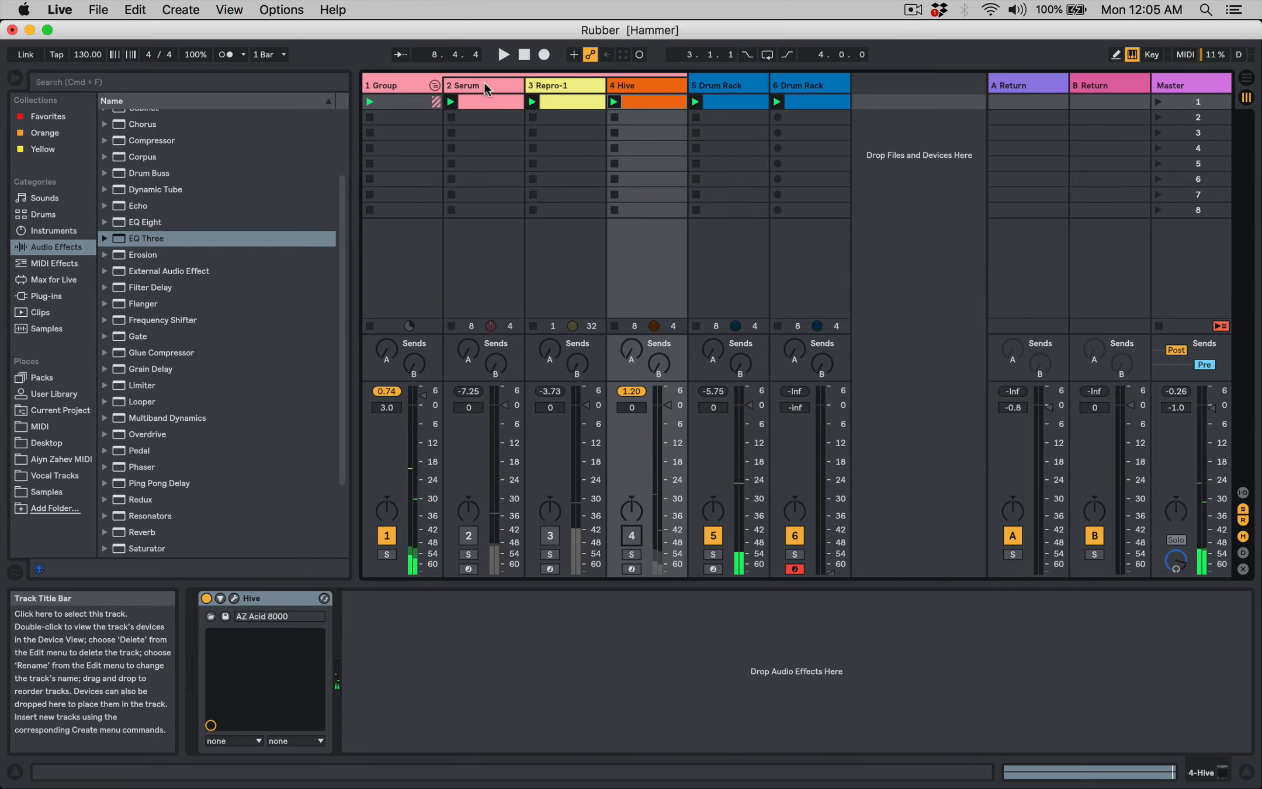
Activate the Serum track and play the loop, comparing levels with the group track's Audio Effect Rack bypassed
{"action": "left_click", "coordinate": [485, 83]}
{"action": "left_click", "coordinate": [468, 535]}
{"action": "key", "text": "space"}
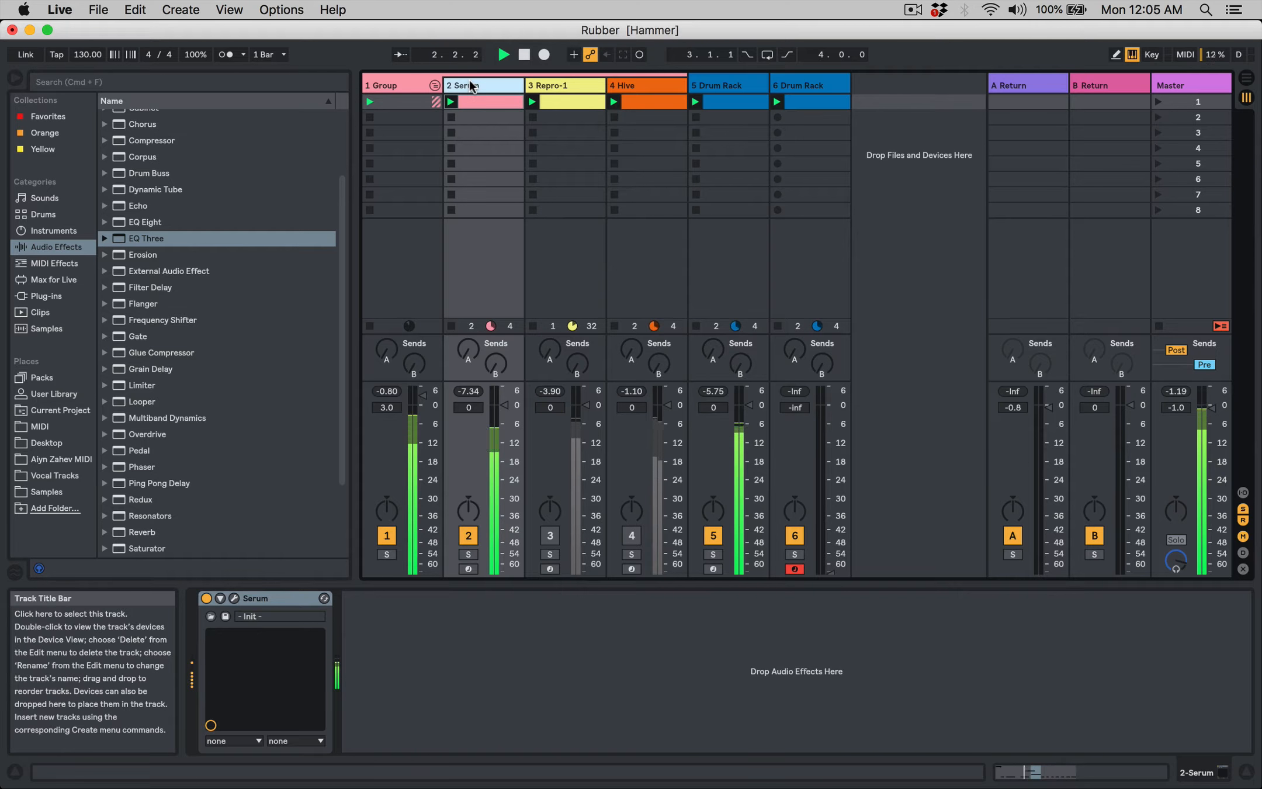
{"action": "left_click", "coordinate": [413, 85]}
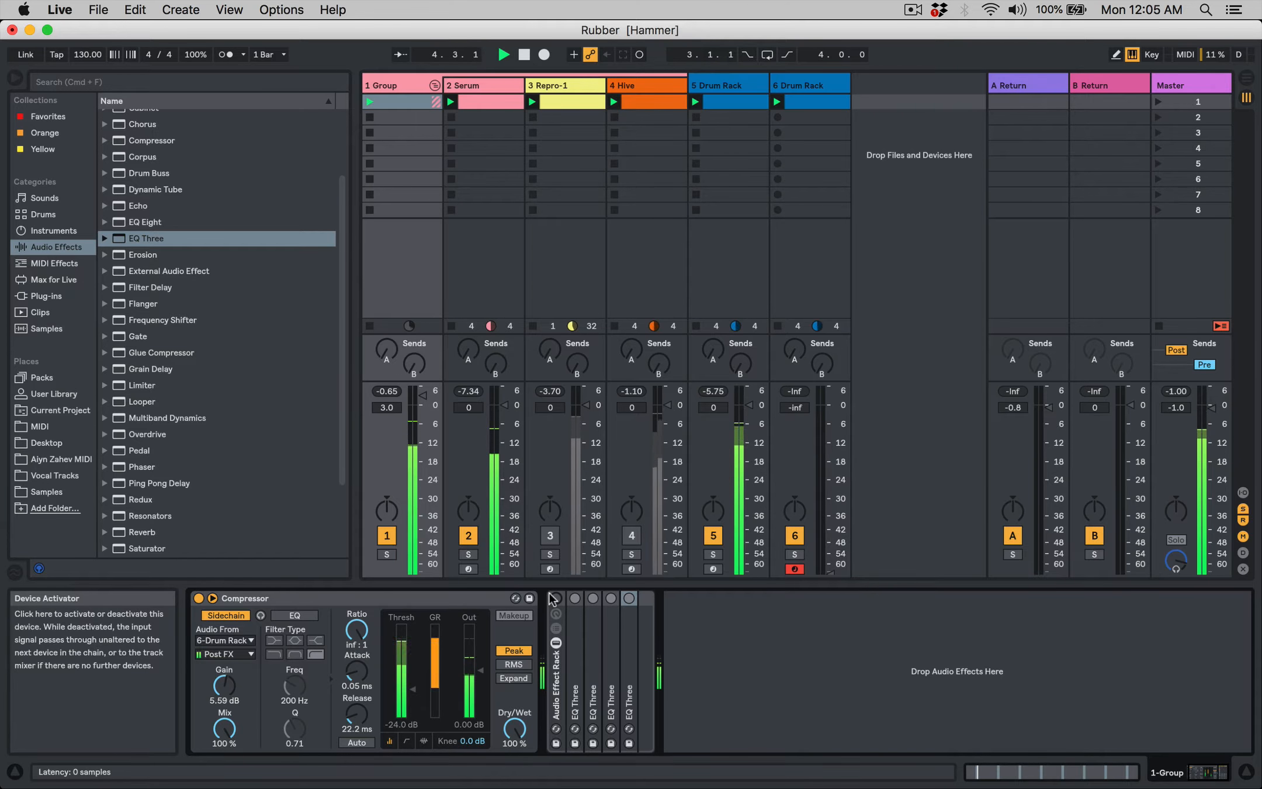
{"action": "left_click", "coordinate": [456, 121]}
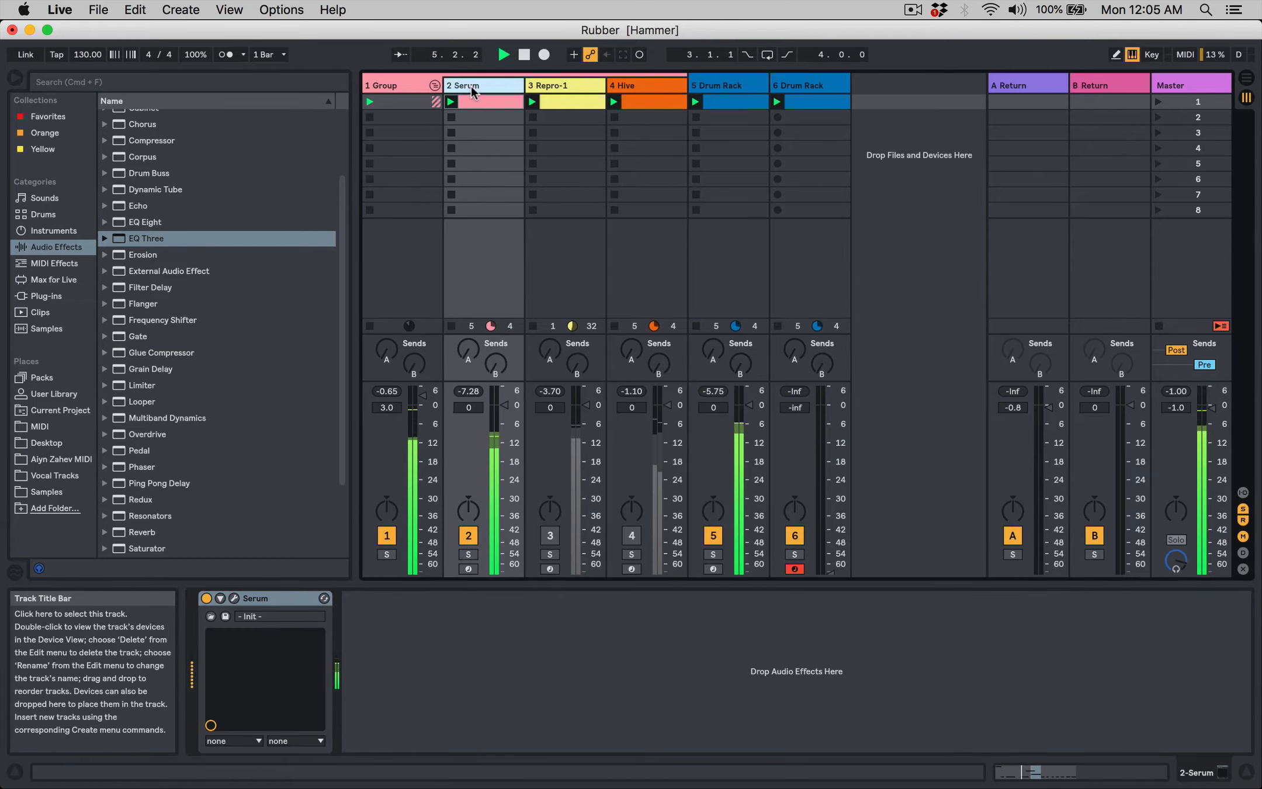
Open Serum and, with the loop playing, raise the filter cutoff and lower the noise level
{"action": "left_click", "coordinate": [233, 598]}
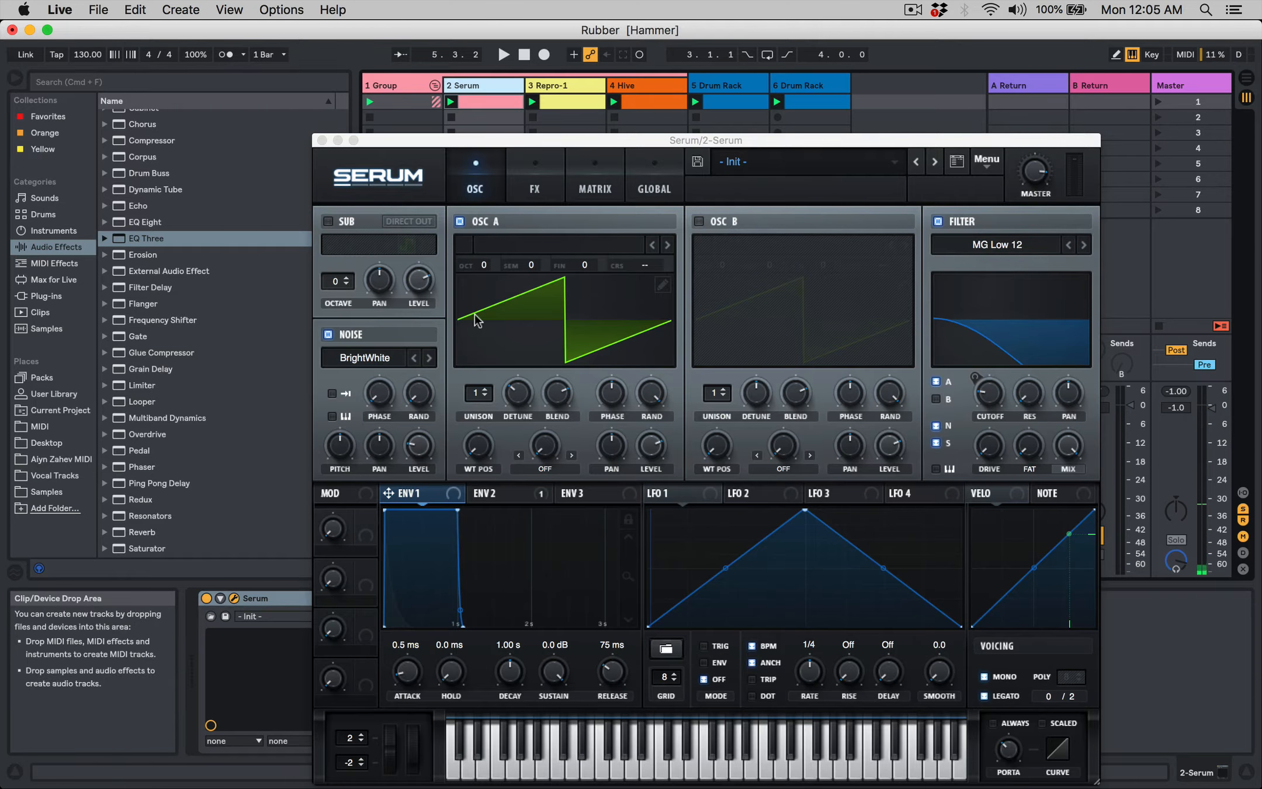
{"action": "key", "text": "space"}
{"action": "left_click_drag", "start_coordinate": [989, 396], "coordinate": [993, 326]}
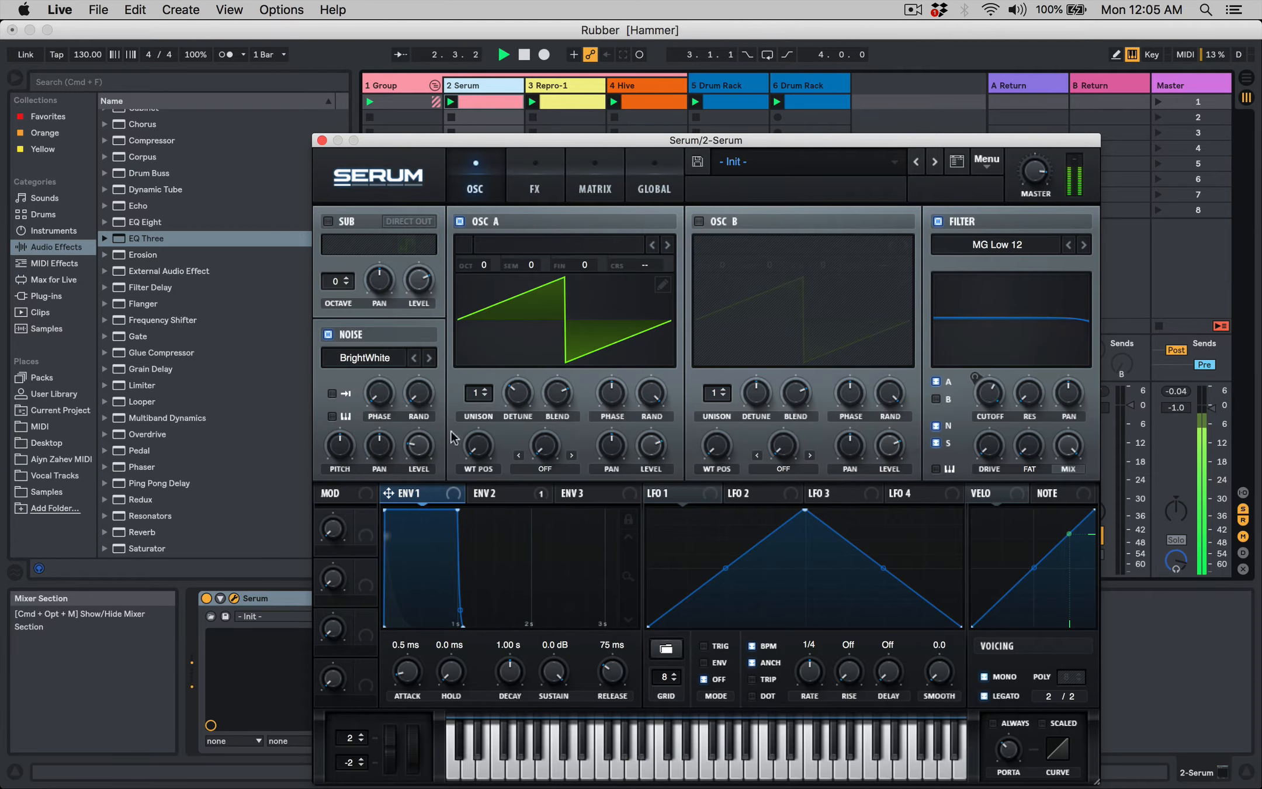
{"action": "left_click_drag", "start_coordinate": [424, 443], "coordinate": [425, 451]}
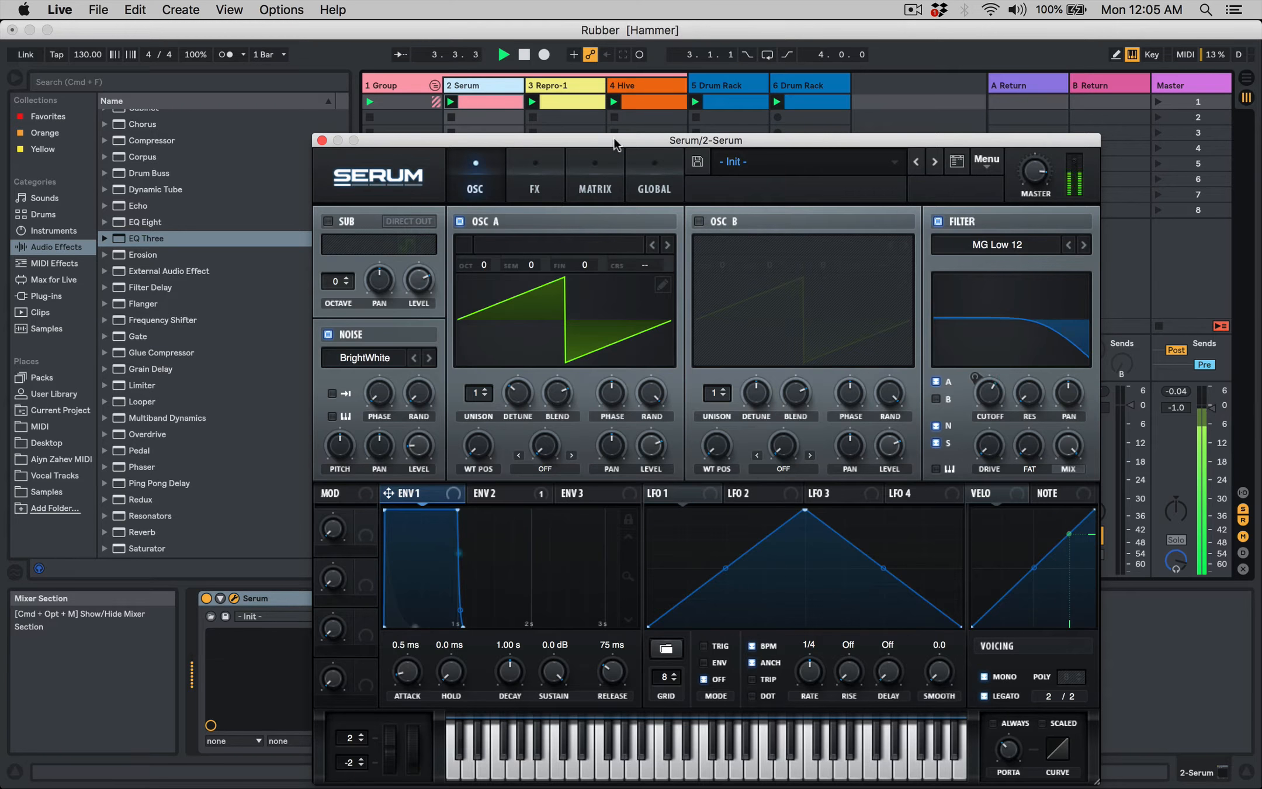
Set Serum's Osc A to 4 unison voices, adjust the filter cutoff to about 46 Hz and close the plug-in
{"action": "left_click_drag", "start_coordinate": [614, 138], "coordinate": [577, 94]}
{"action": "left_click_drag", "start_coordinate": [447, 354], "coordinate": [442, 305]}
{"action": "left_click_drag", "start_coordinate": [948, 344], "coordinate": [947, 331]}
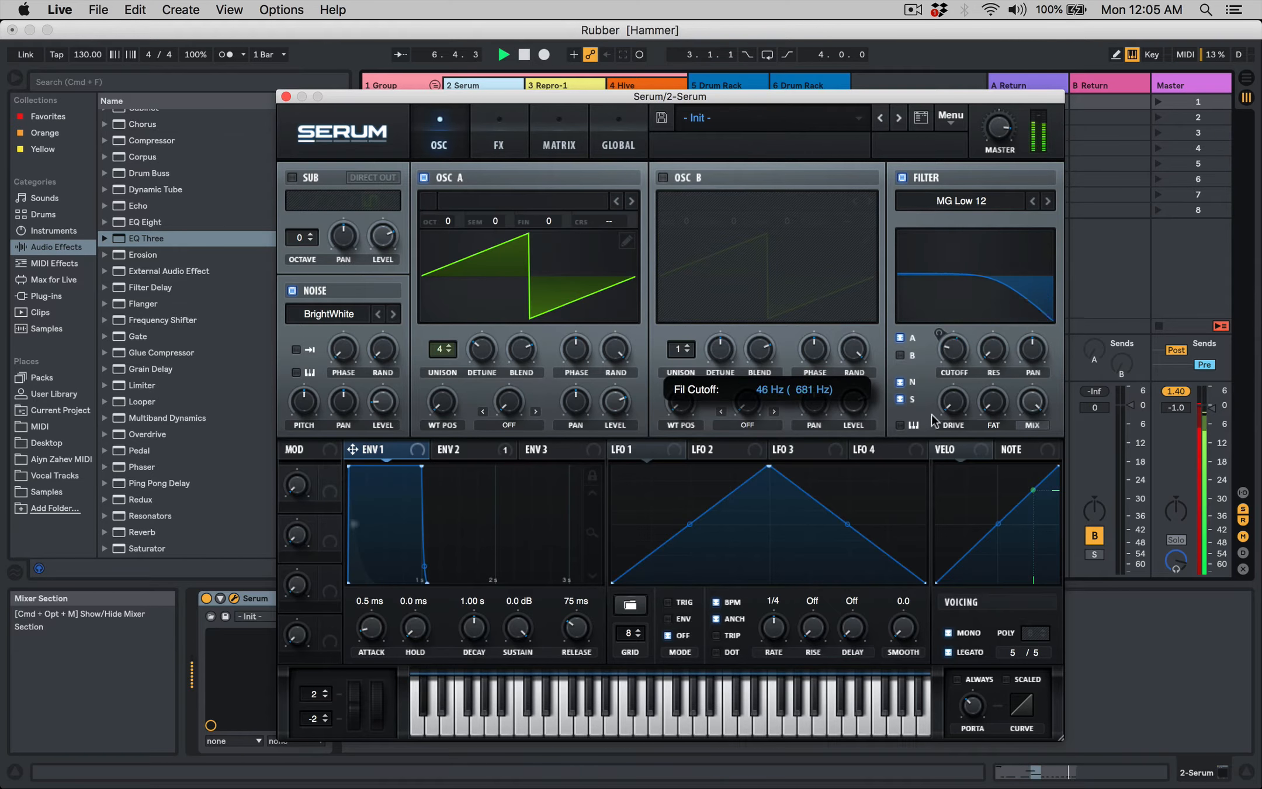
{"action": "left_click", "coordinate": [286, 95]}
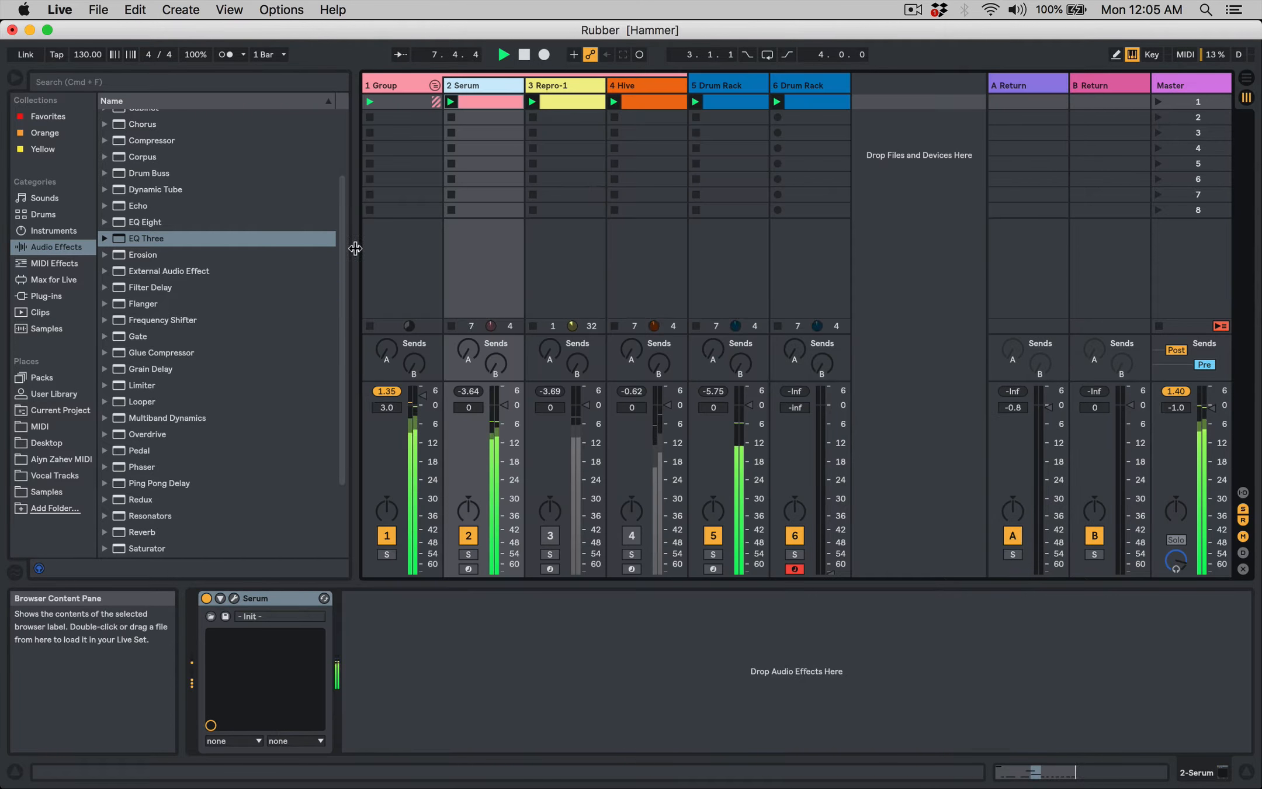
Compare the group track's peak level on the Serum sound with the Audio Effect Rack bypassed and active
{"action": "left_click", "coordinate": [400, 85]}
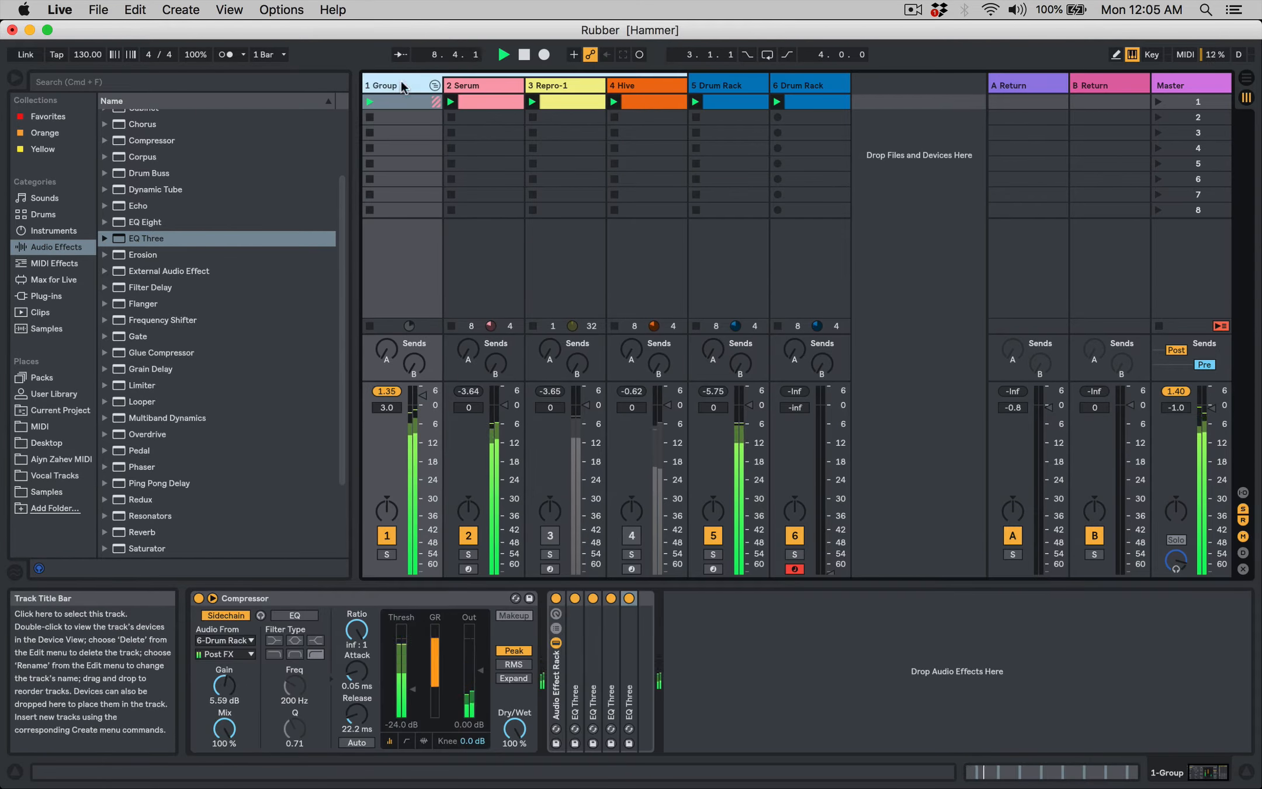
{"action": "left_click", "coordinate": [552, 599]}
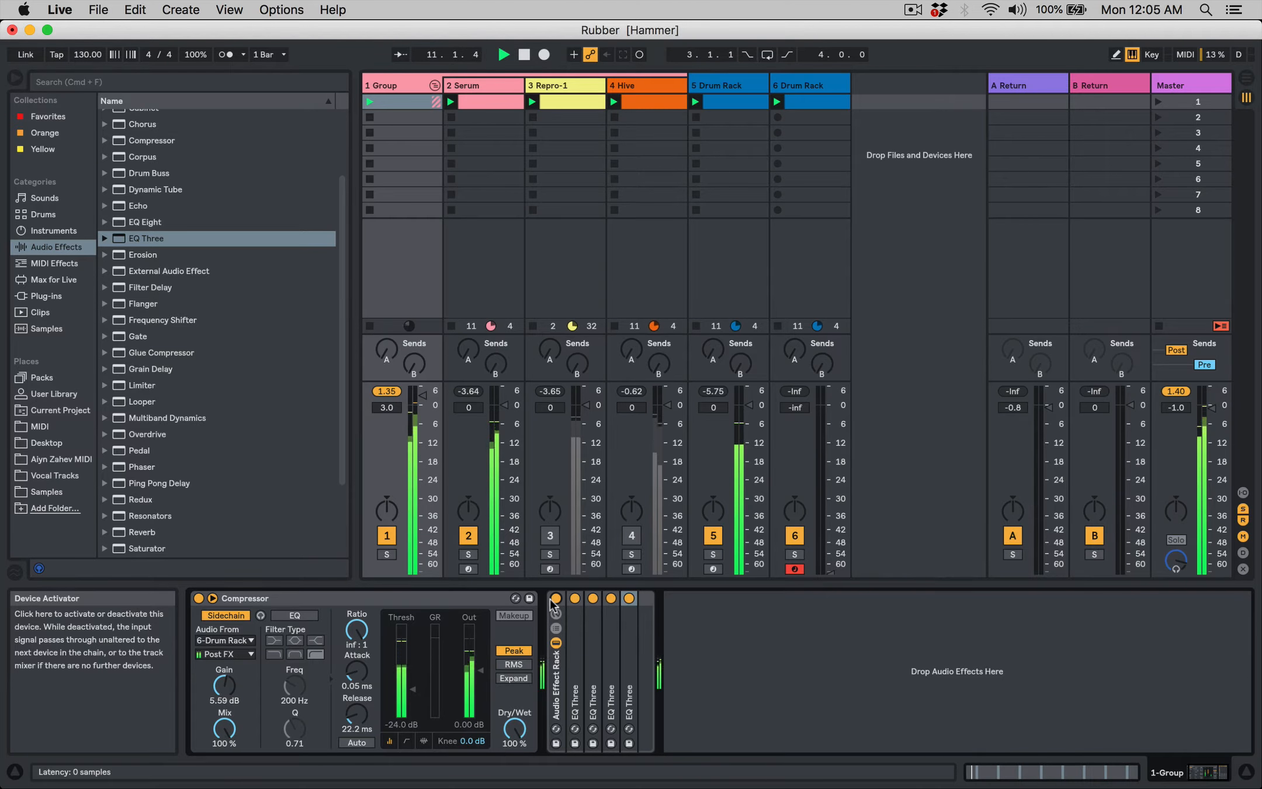
{"action": "key", "text": "space"}
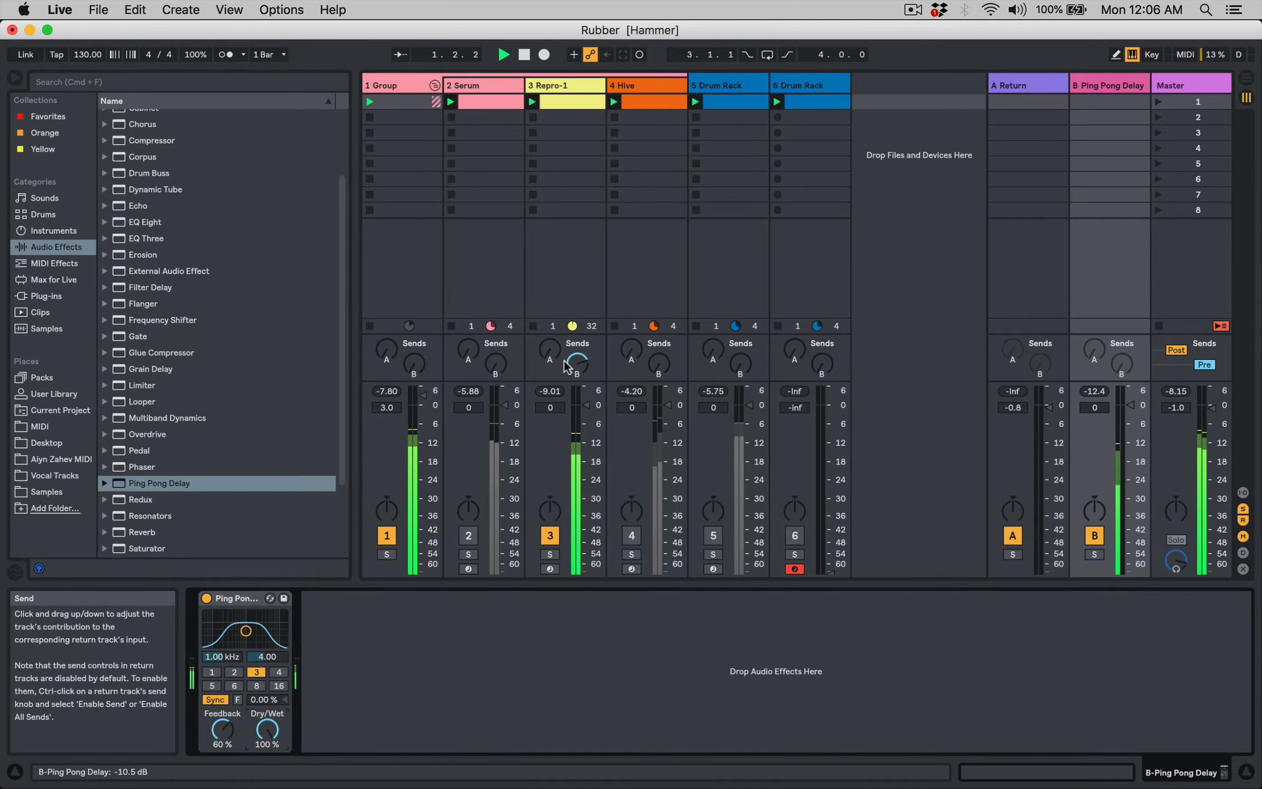
Set the Repro-1 track's send to Ping Pong Delay to about -14 dB and Repro-1's filter cutoff to 28.50
{"action": "left_click_drag", "start_coordinate": [566, 366], "coordinate": [565, 368]}
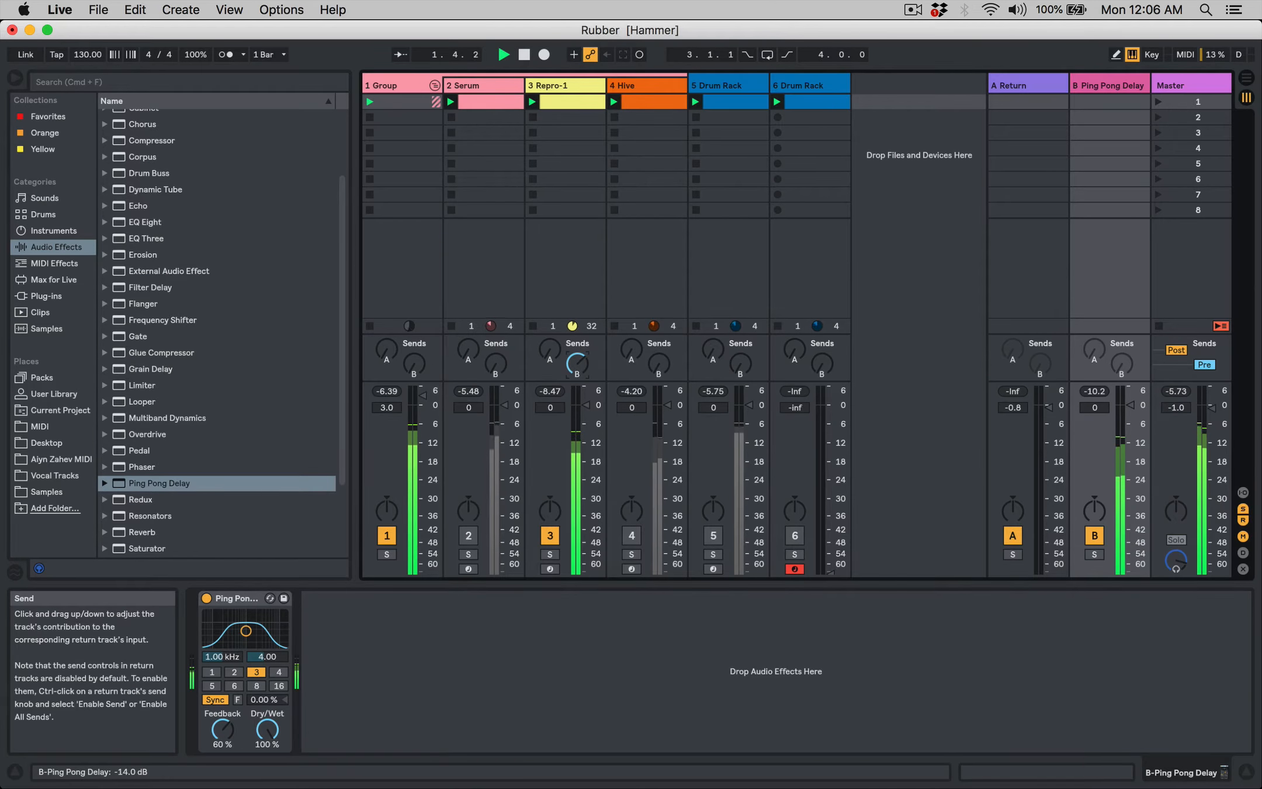
{"action": "left_click", "coordinate": [559, 87]}
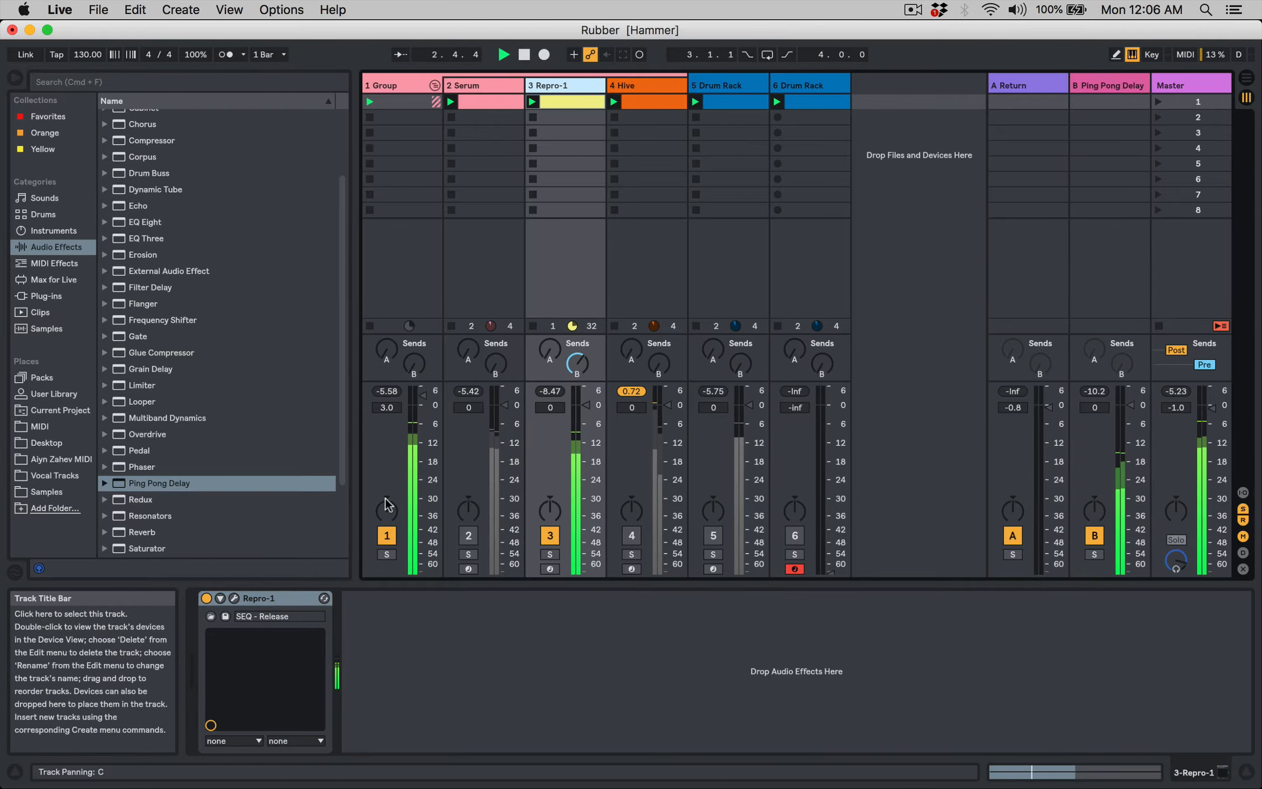
{"action": "left_click", "coordinate": [234, 598]}
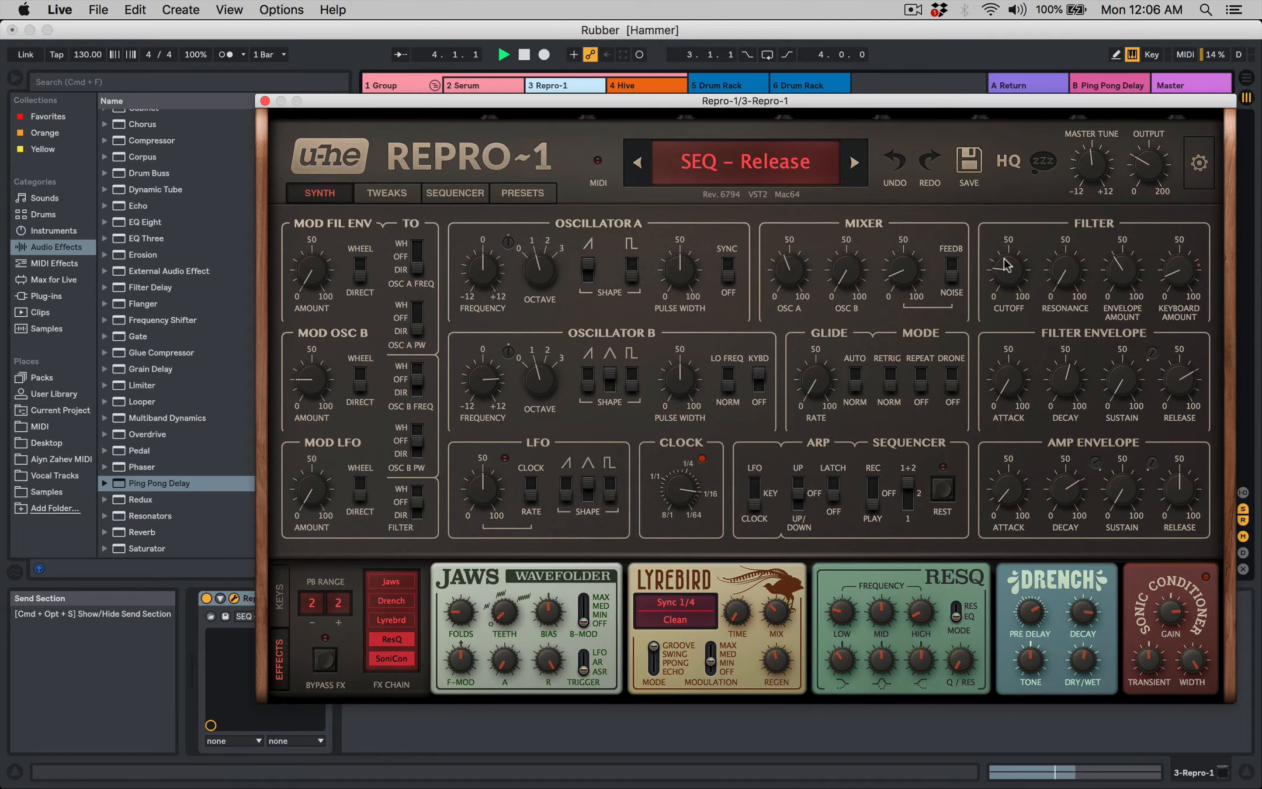
{"action": "left_click_drag", "start_coordinate": [1001, 234], "coordinate": [999, 191]}
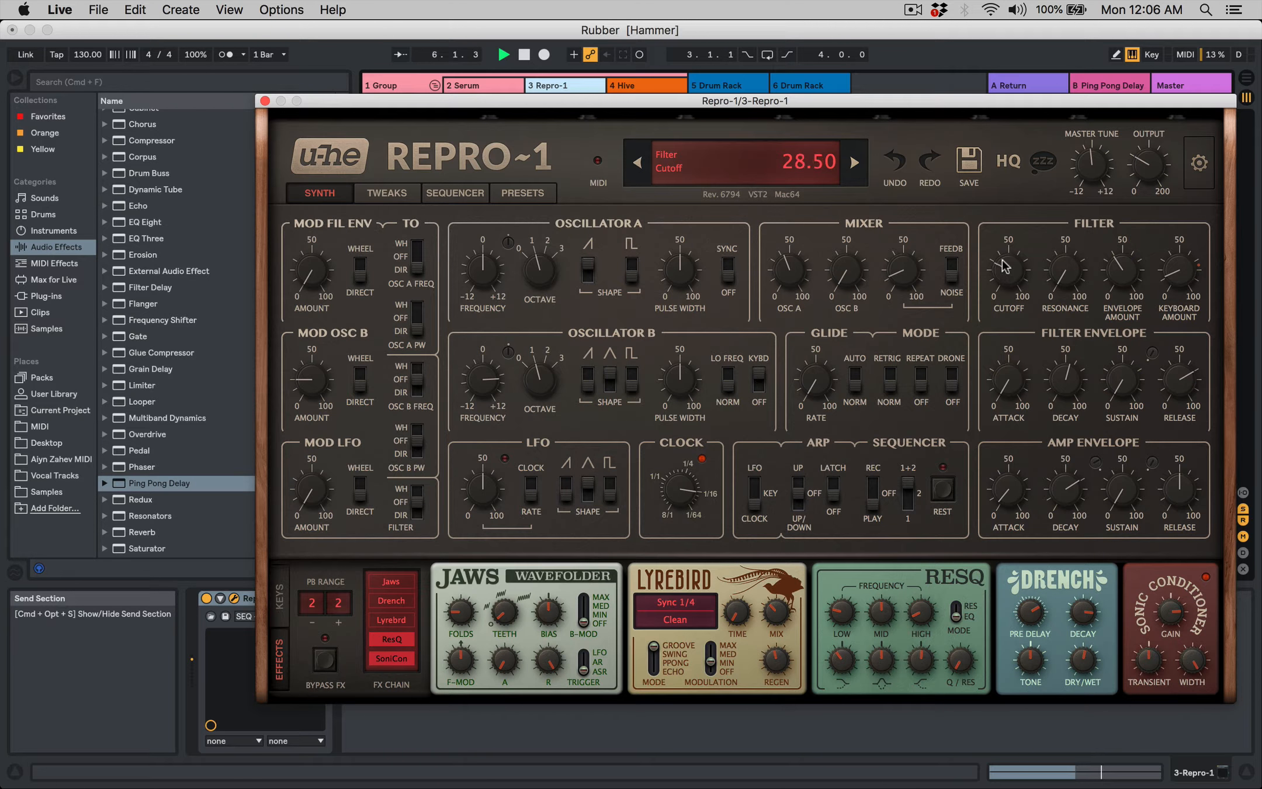
{"action": "left_click", "coordinate": [265, 101]}
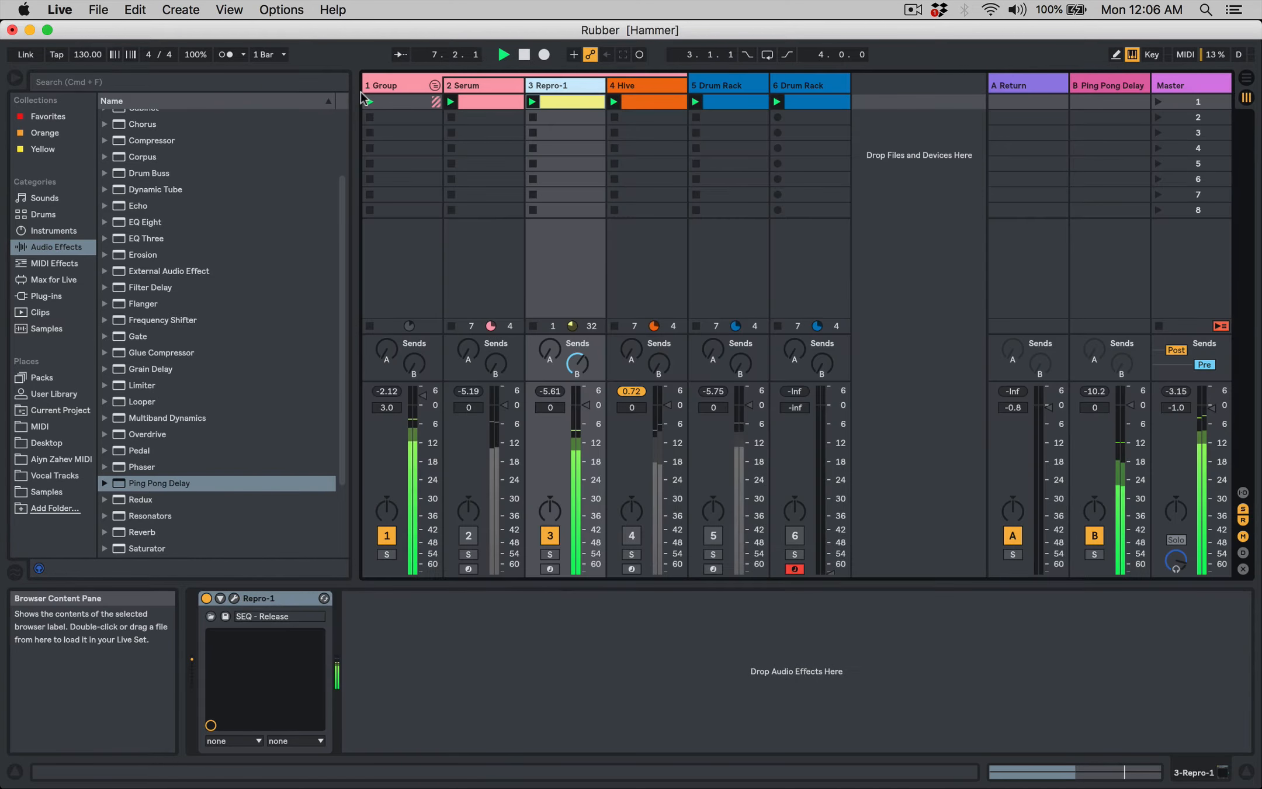
Toggle the group track's Audio Effect Rack while Repro-1 plays to compare the sound without the compressor
{"action": "left_click", "coordinate": [388, 86]}
{"action": "left_click", "coordinate": [555, 598]}
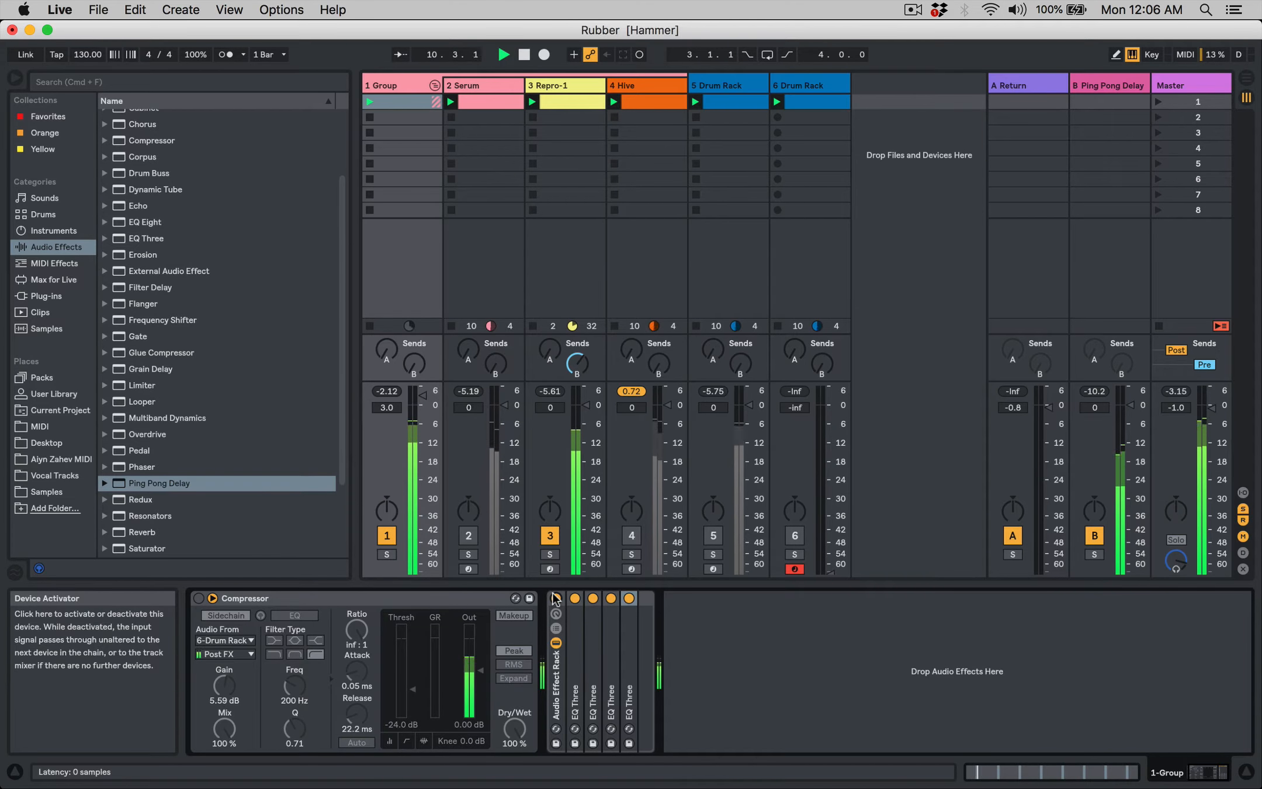
{"action": "left_click", "coordinate": [555, 597]}
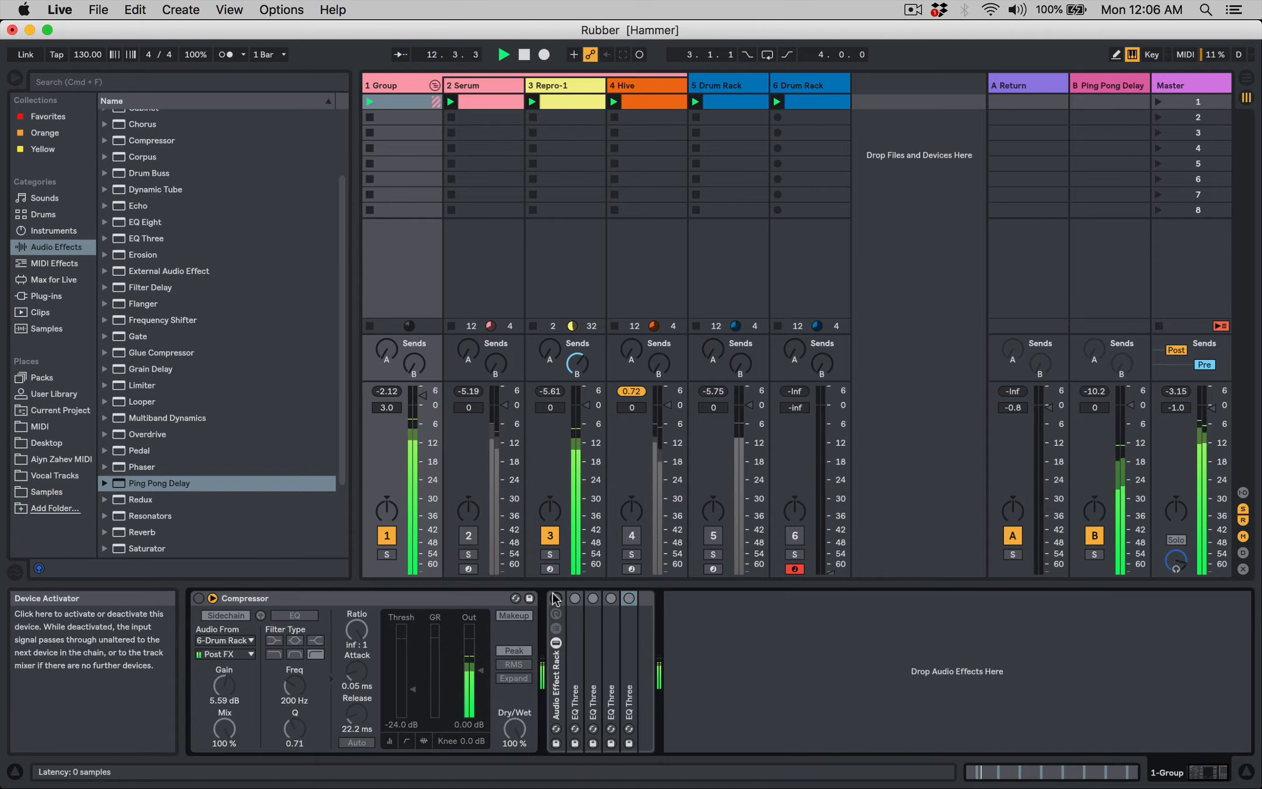
{"action": "left_click", "coordinate": [555, 598]}
Stop playback and turn the Repro-1 track's send to Ping Pong Delay all the way down
{"action": "key", "text": "space"}
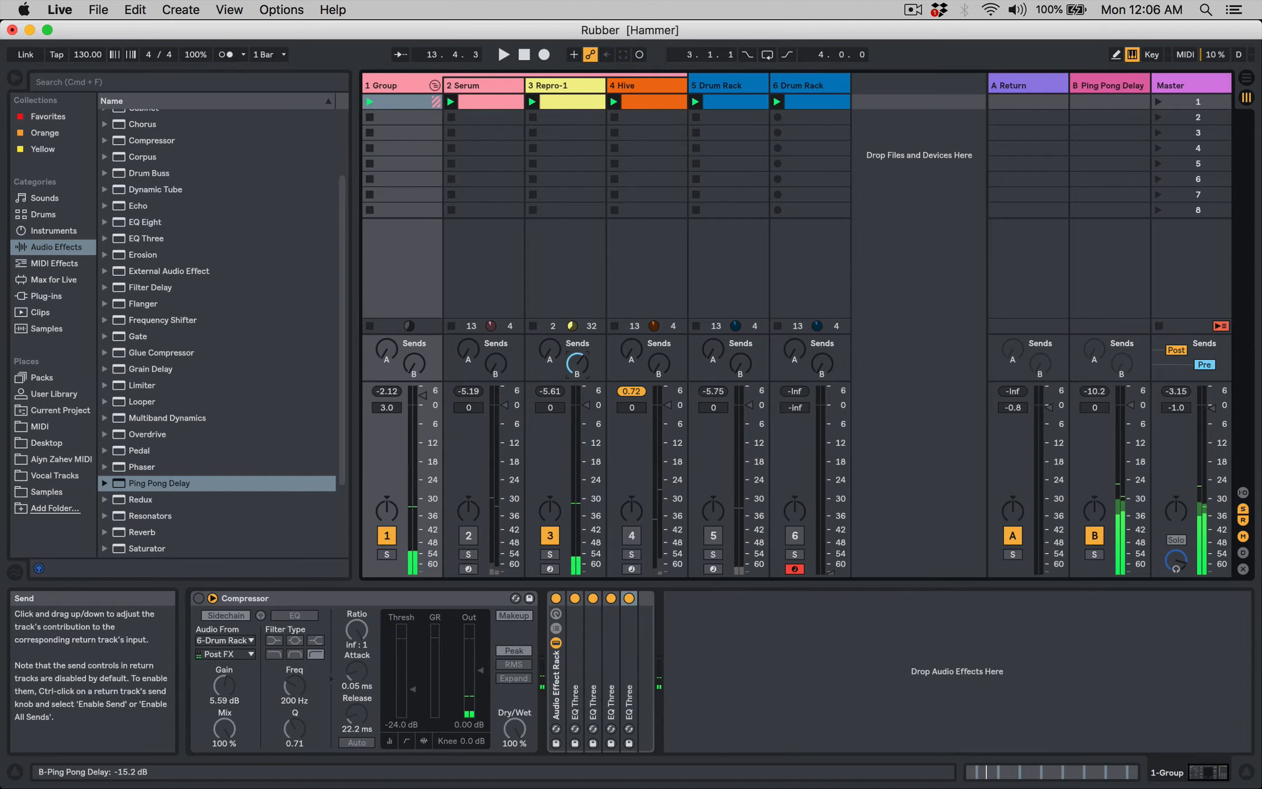
{"action": "left_click_drag", "start_coordinate": [577, 363], "coordinate": [578, 420]}
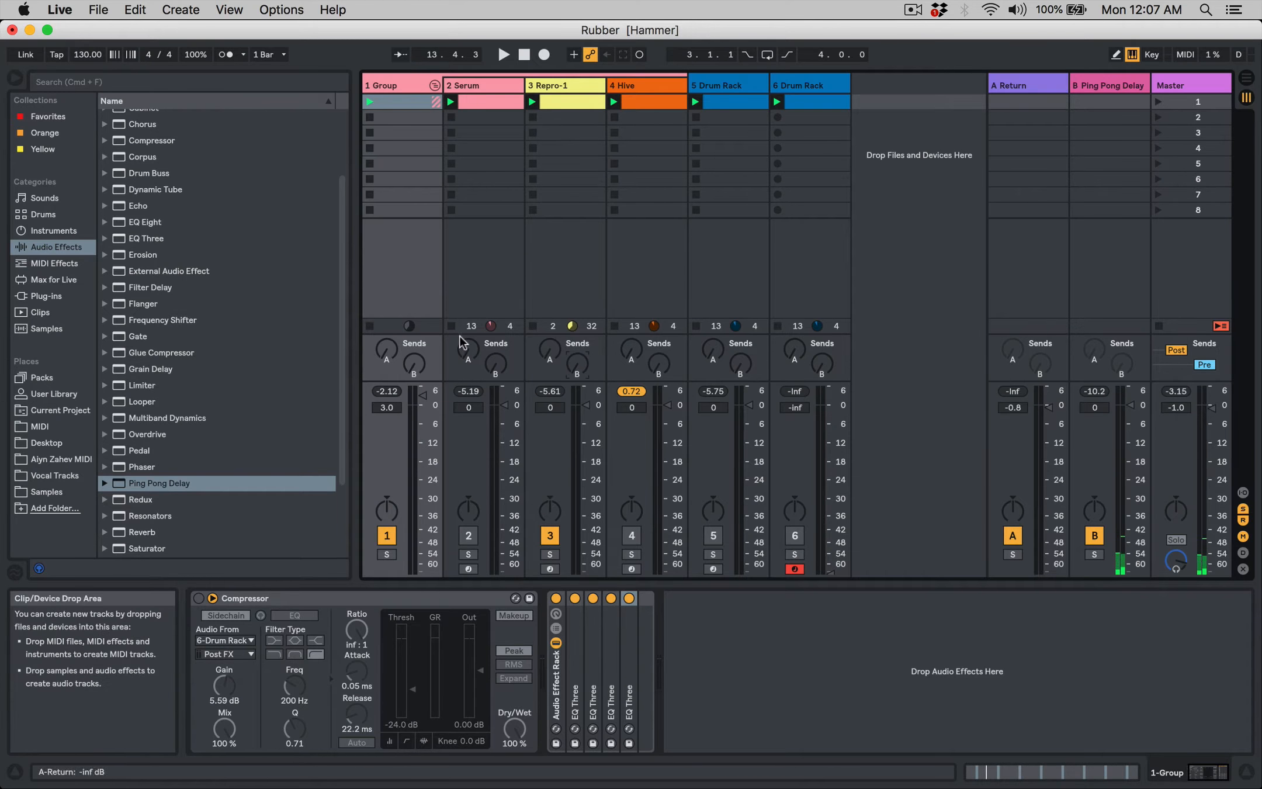
{"action": "left_click", "coordinate": [567, 87]}
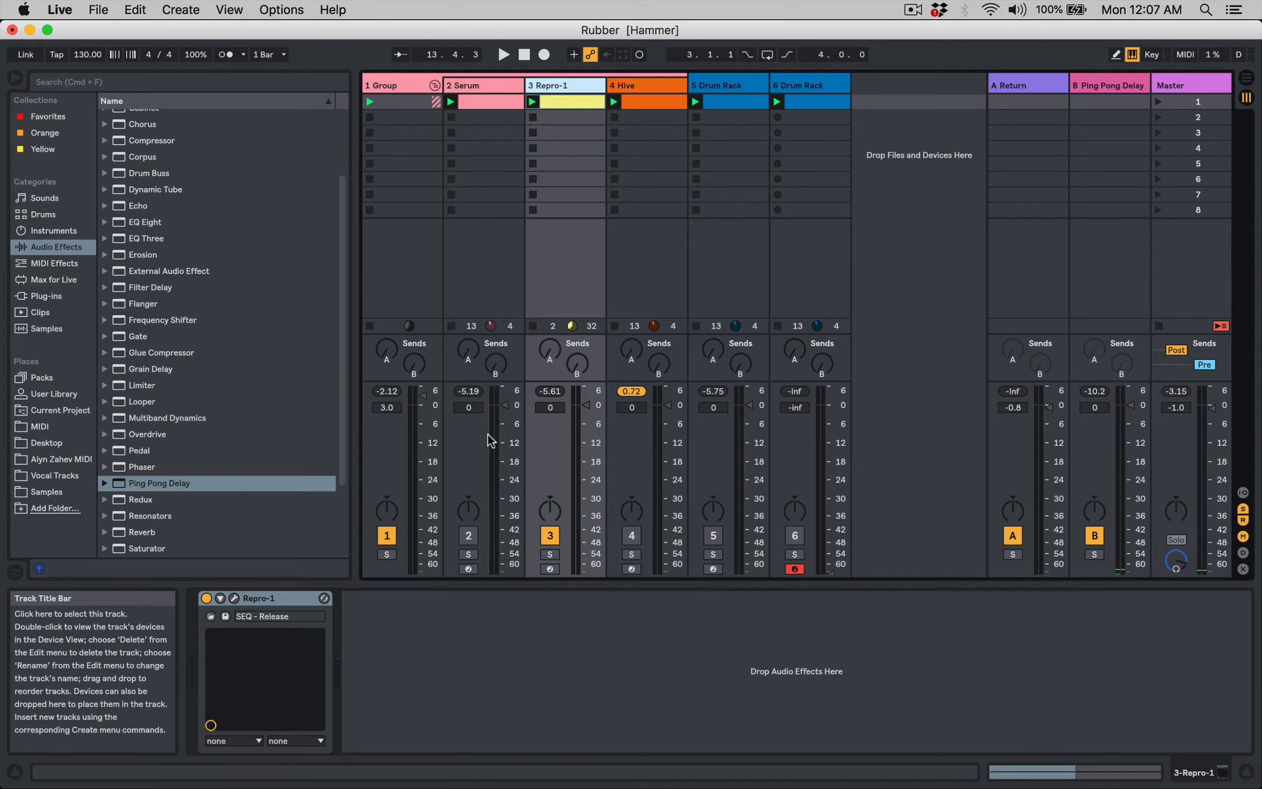
Load the Voxengo Sound Delay plug-in onto return track A
{"action": "left_click", "coordinate": [40, 297]}
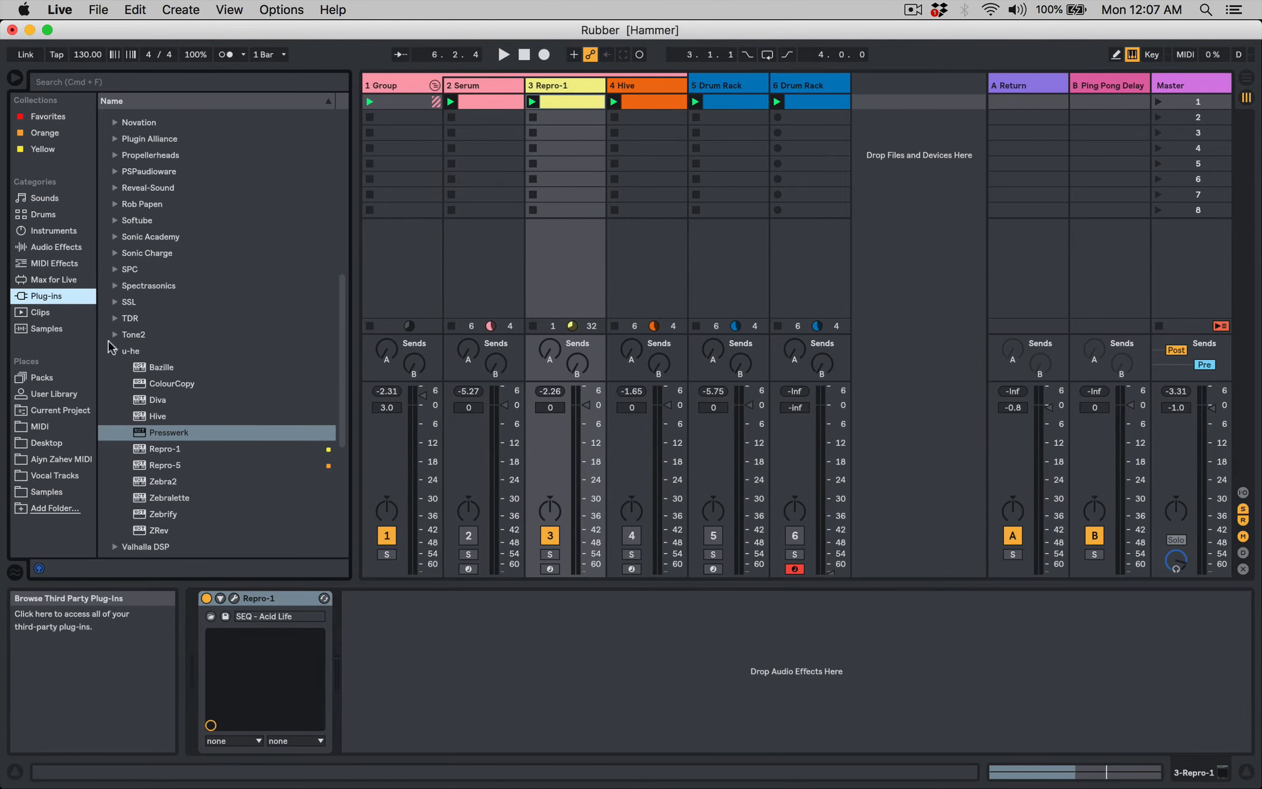
{"action": "scroll", "coordinate": [129, 361], "scroll_direction": "down", "scroll_amount": 8}
{"action": "left_click", "coordinate": [111, 302]}
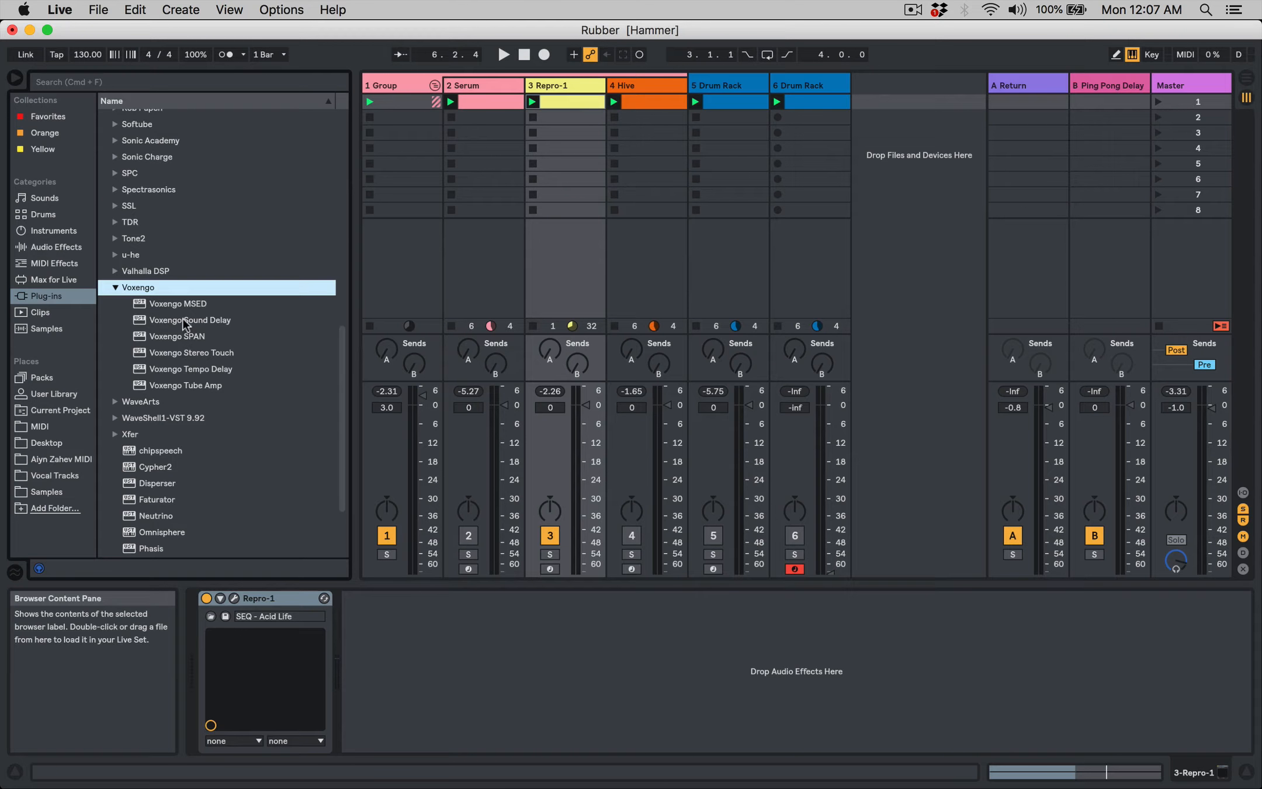
{"action": "left_click_drag", "start_coordinate": [182, 318], "coordinate": [771, 127]}
{"action": "left_click_drag", "start_coordinate": [1030, 108], "coordinate": [1031, 81]}
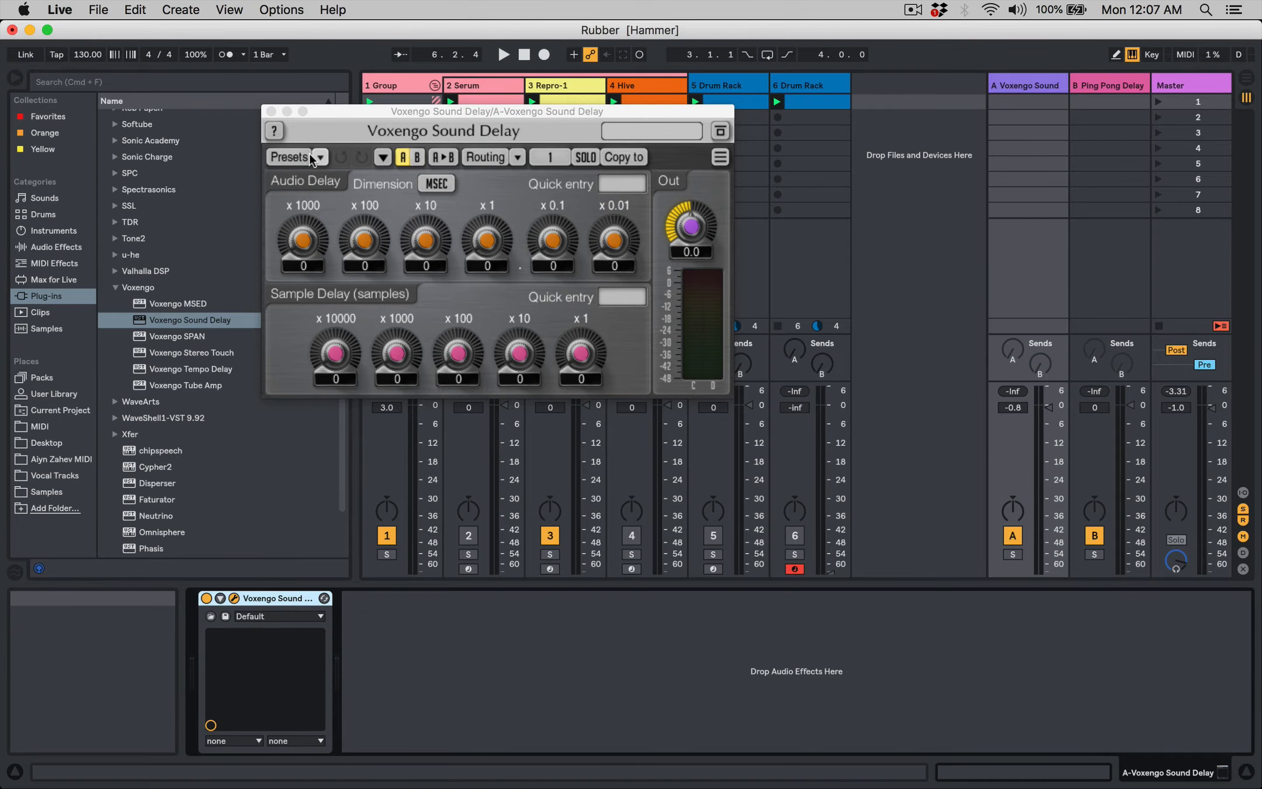
Load the Stereo Delay preset from the Session Bank in Voxengo Sound Delay
{"action": "left_click", "coordinate": [318, 157]}
{"action": "mouse_move", "coordinate": [359, 178]}
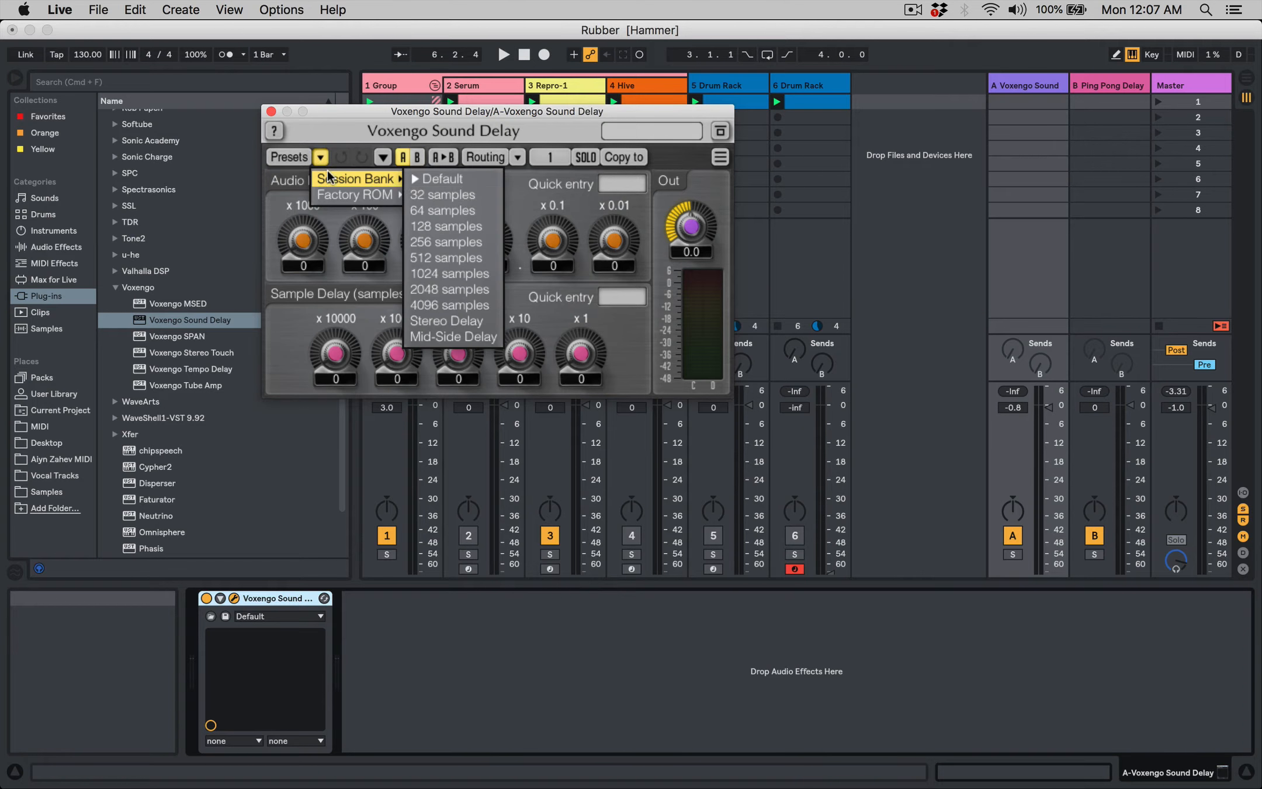
{"action": "left_click", "coordinate": [442, 319]}
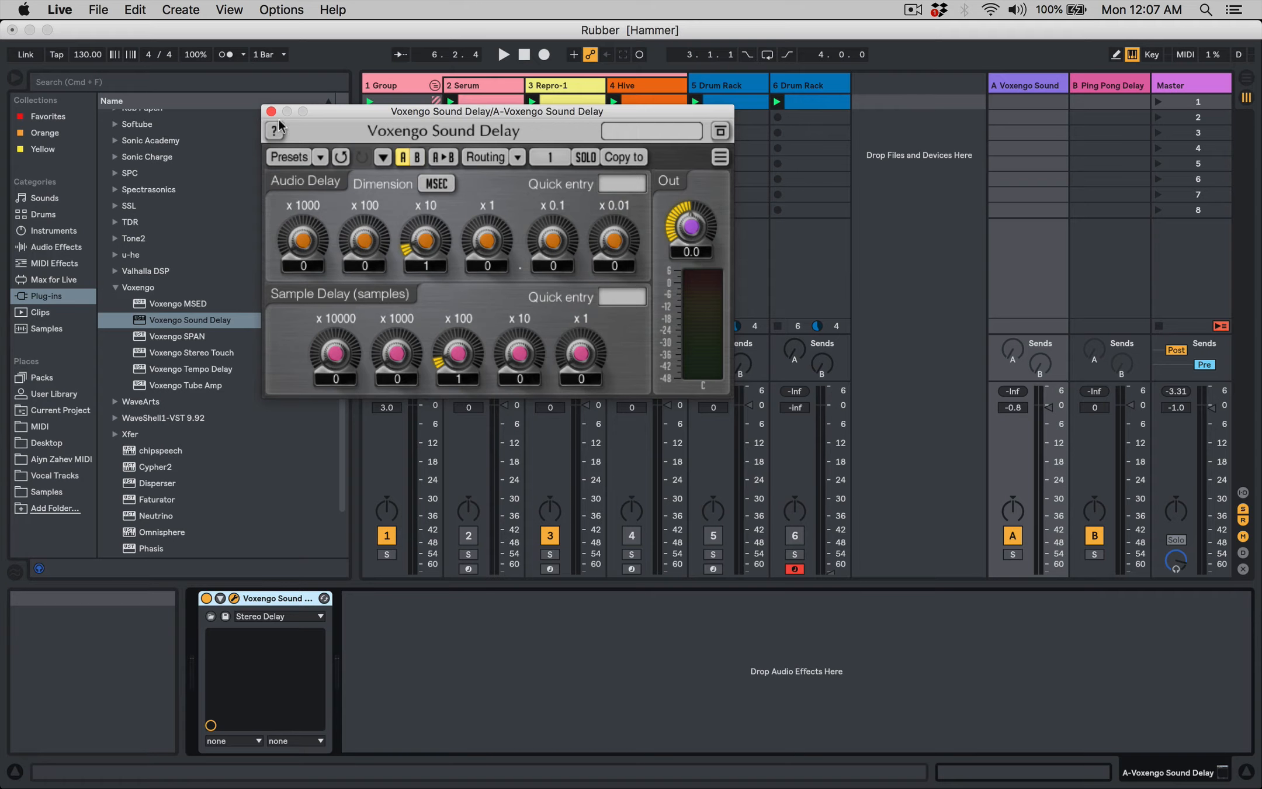
Raise the group track's send to the Voxengo Sound Delay return during playback, keeping the plug-in window clear of the mixer
{"action": "left_click_drag", "start_coordinate": [293, 106], "coordinate": [624, 454]}
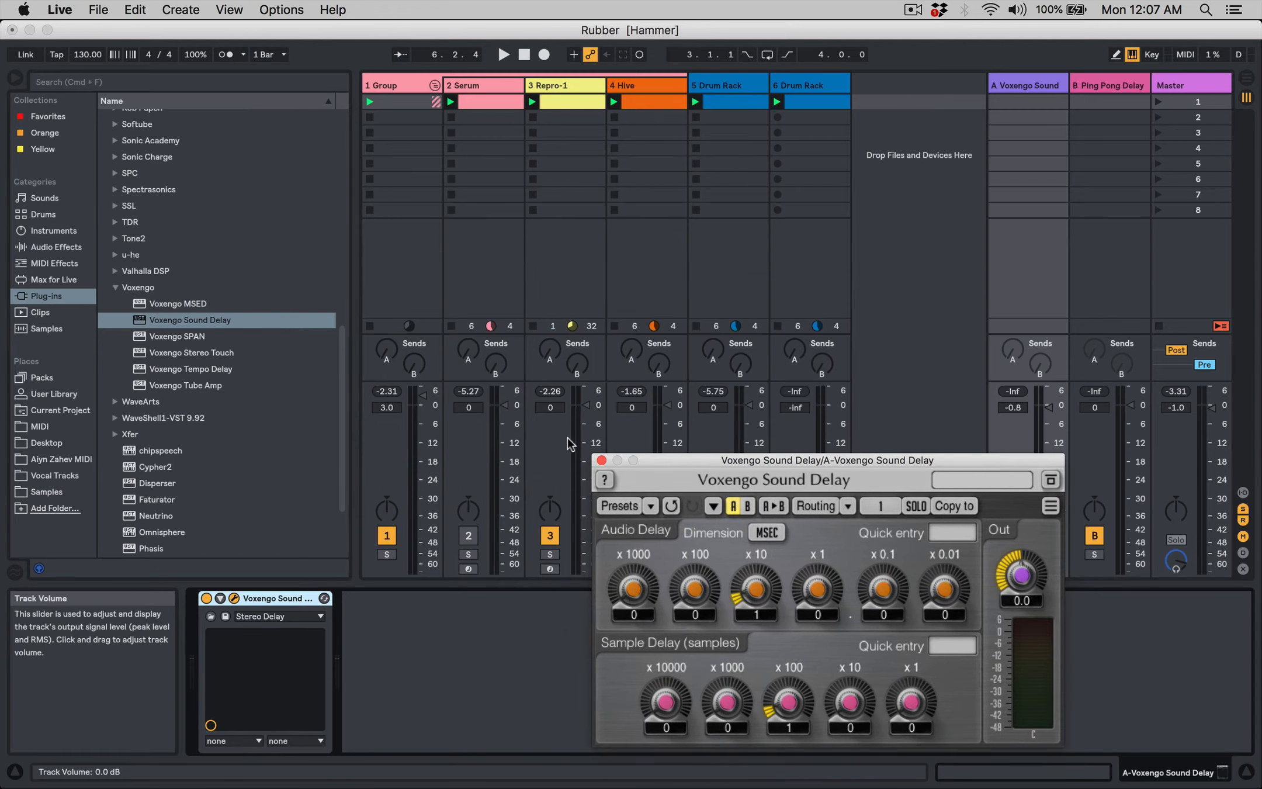
{"action": "key", "text": "space"}
{"action": "left_click_drag", "start_coordinate": [387, 351], "coordinate": [386, 310]}
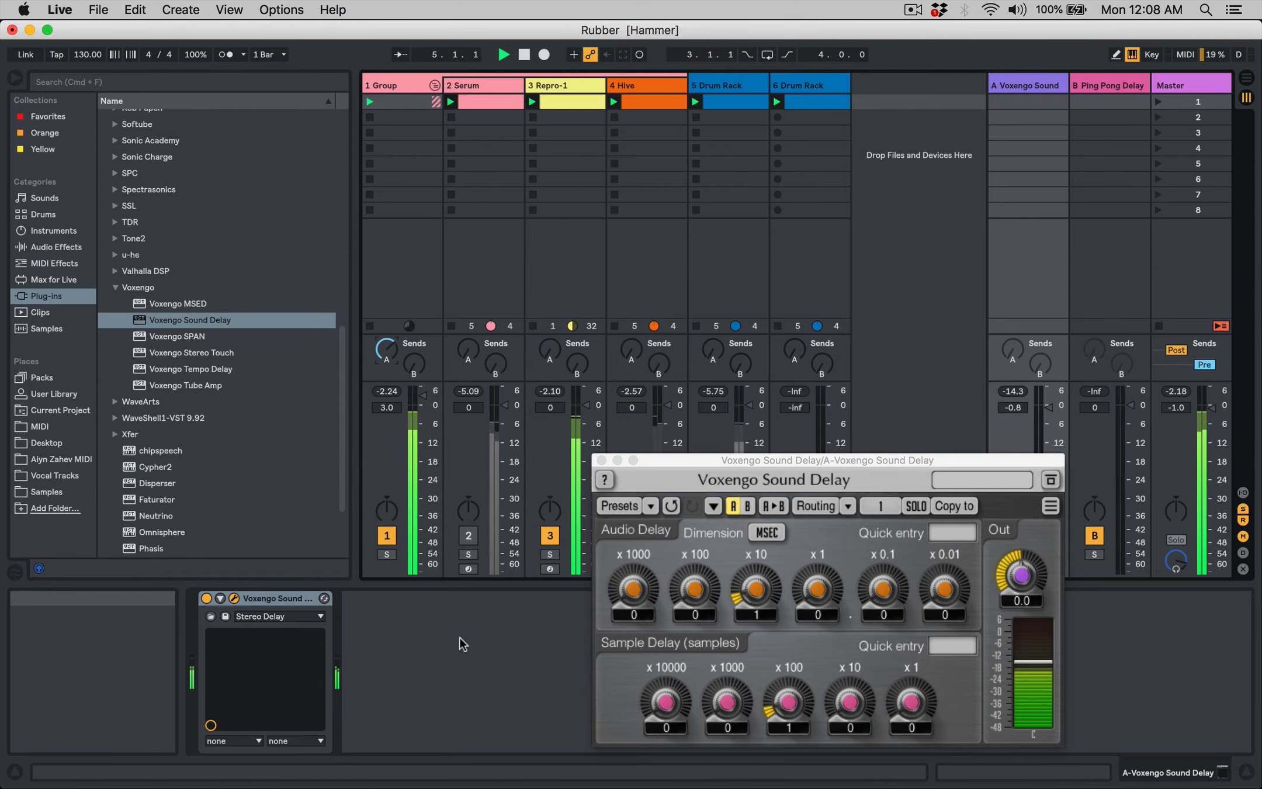
{"action": "left_click_drag", "start_coordinate": [668, 458], "coordinate": [845, 387]}
{"action": "key", "text": "space"}
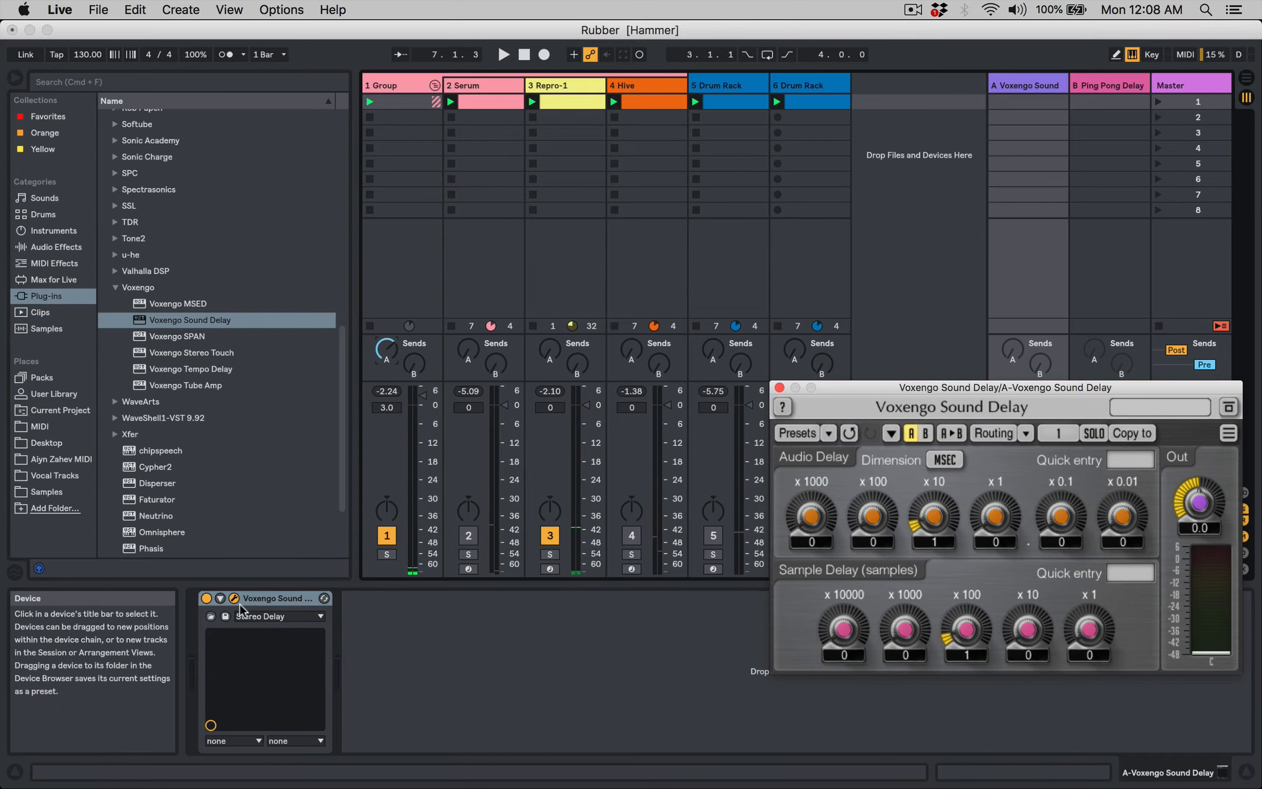
{"action": "left_click_drag", "start_coordinate": [819, 384], "coordinate": [914, 392]}
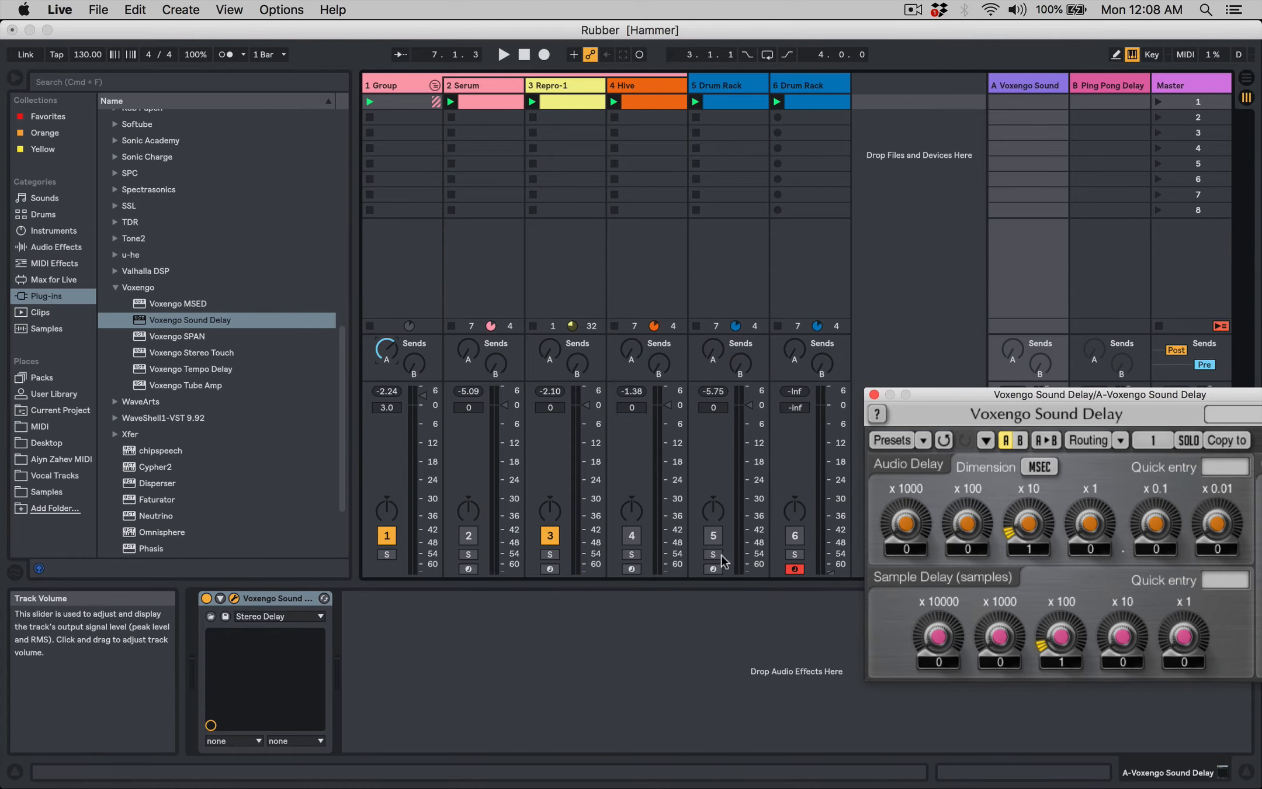
Unmute both Drum Rack tracks and enable the sidechain Compressor on the group track, with playback running
{"action": "left_click", "coordinate": [712, 535]}
{"action": "left_click", "coordinate": [795, 535]}
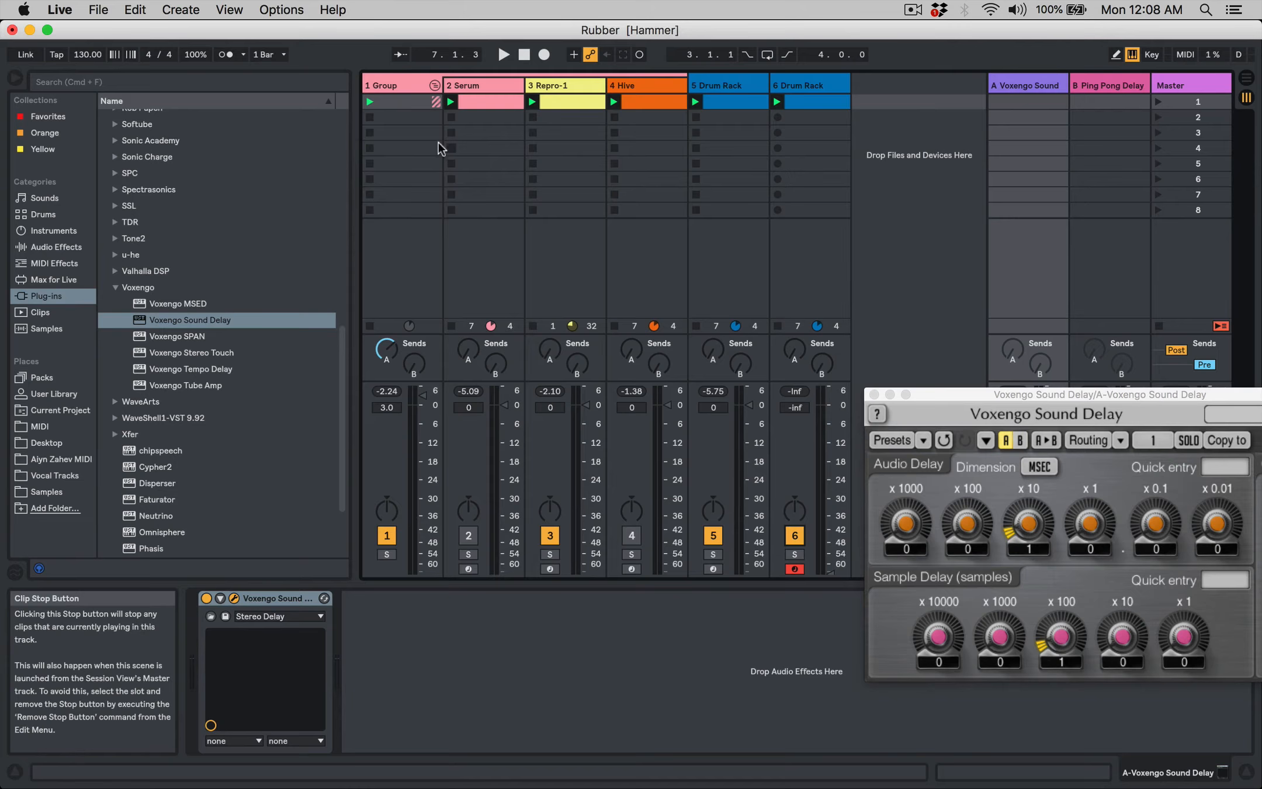
{"action": "left_click", "coordinate": [397, 82]}
{"action": "left_click", "coordinate": [199, 598]}
{"action": "key", "text": "space"}
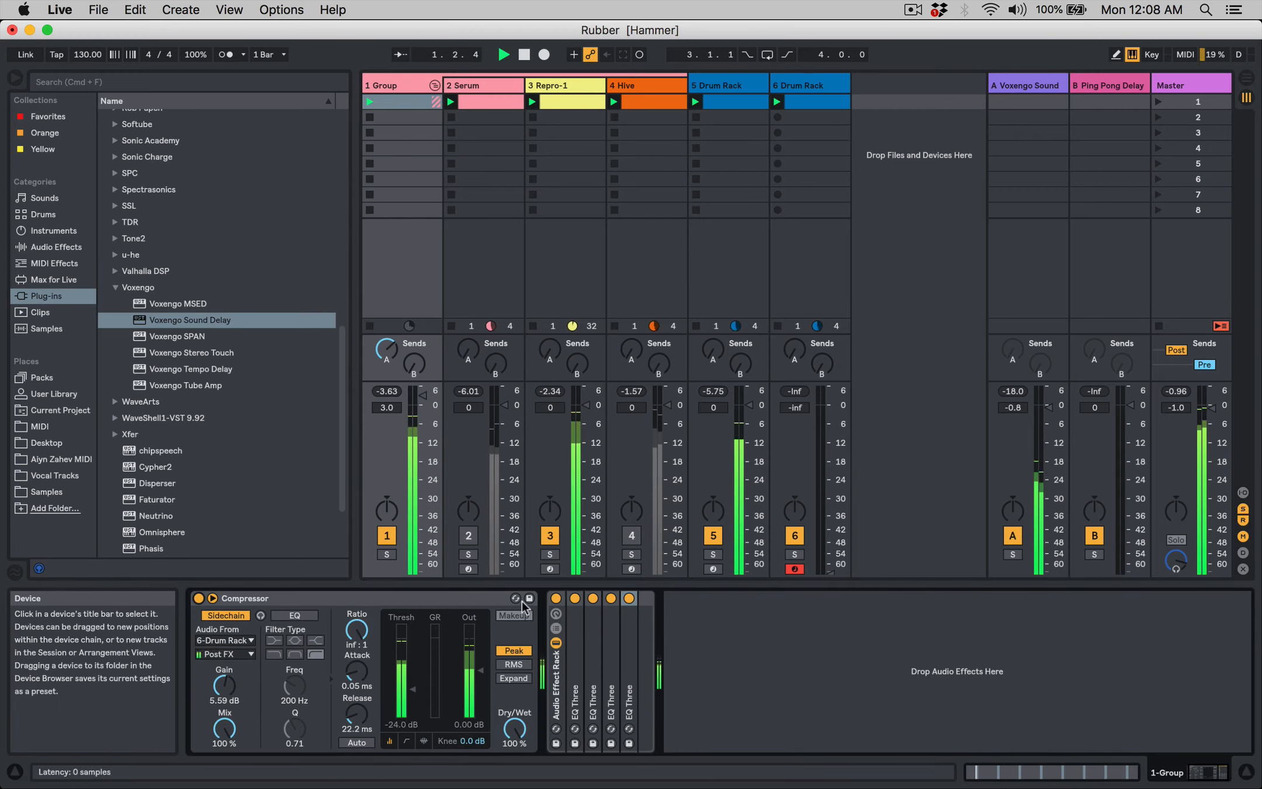
Bypass and re-enable the group's Audio Effect Rack for comparison, and lower the master volume to -2.8 dB and the group volume to 1.3 dB
{"action": "left_click", "coordinate": [556, 598]}
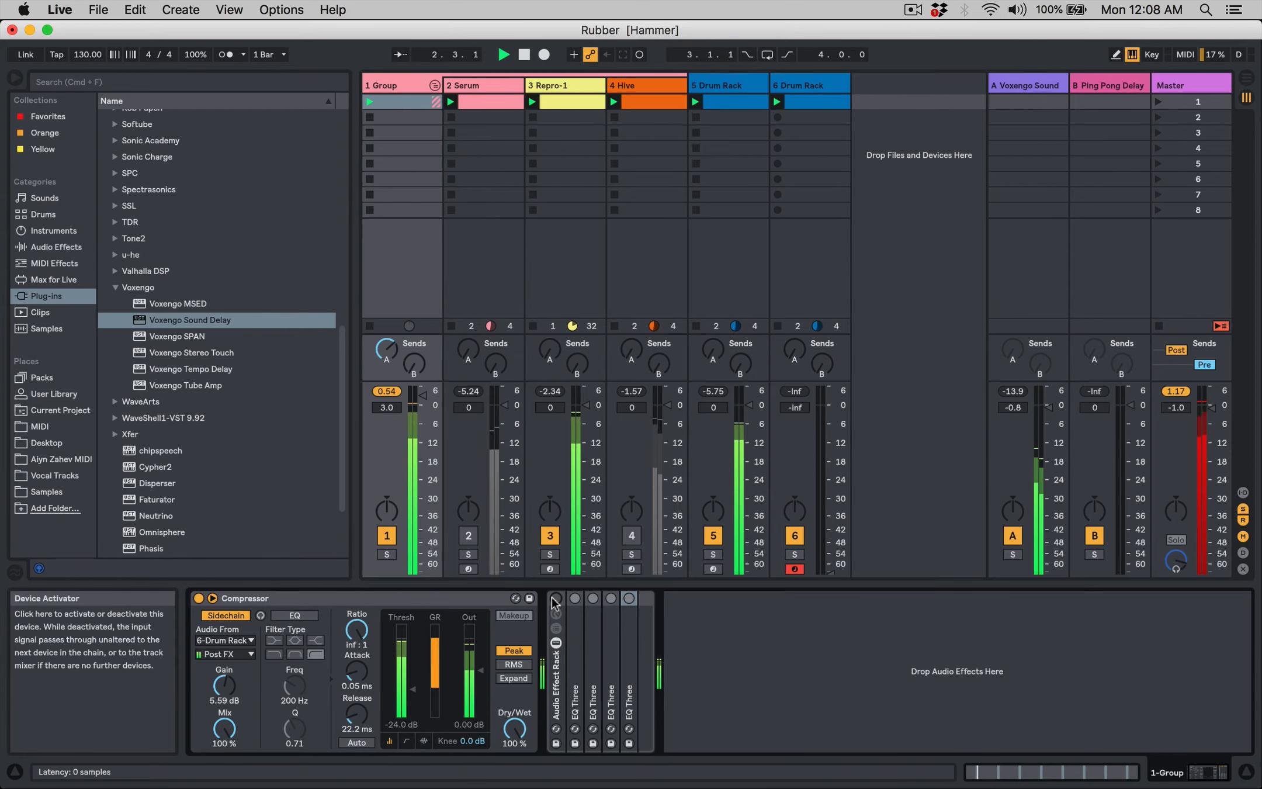
{"action": "left_click", "coordinate": [556, 599]}
{"action": "left_click_drag", "start_coordinate": [1212, 407], "coordinate": [1212, 412]}
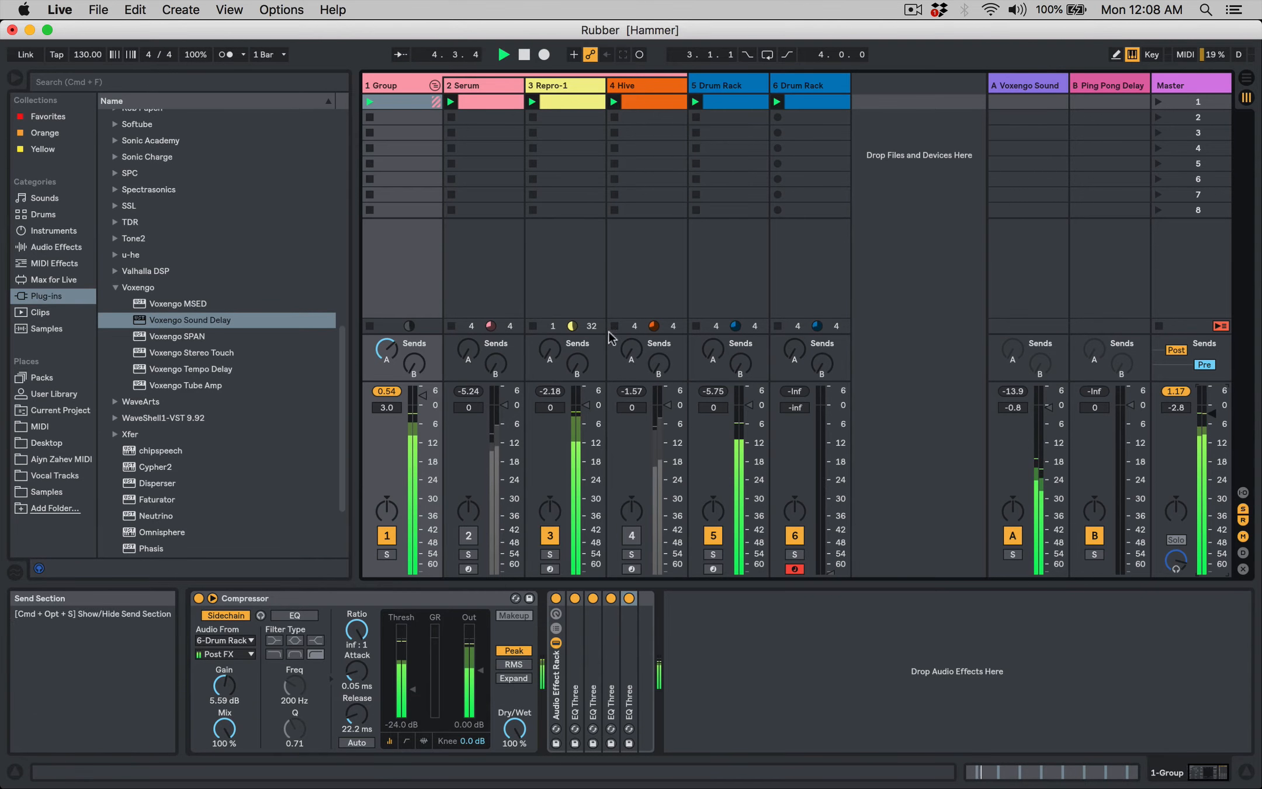
{"action": "left_click_drag", "start_coordinate": [412, 398], "coordinate": [412, 403]}
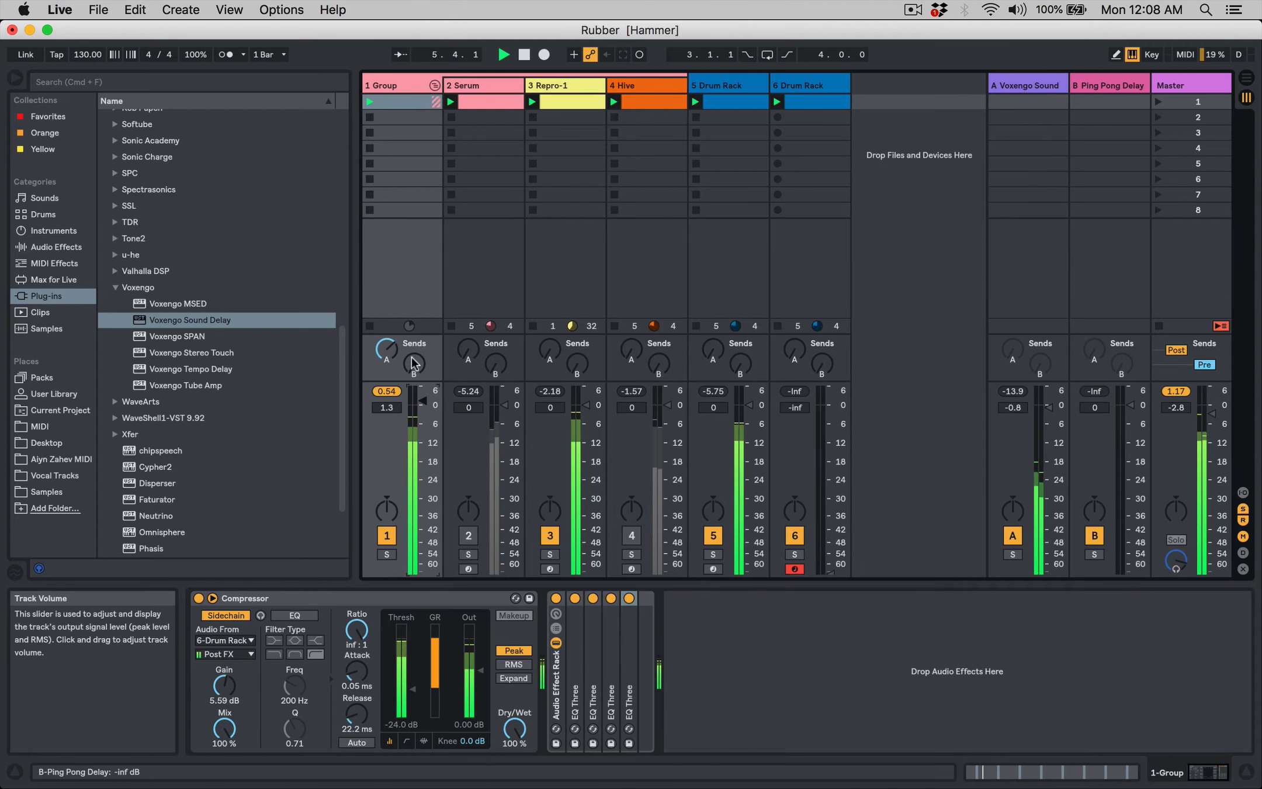
Display return track A's Voxengo Sound Delay and solo the return track
{"action": "left_click", "coordinate": [1007, 85]}
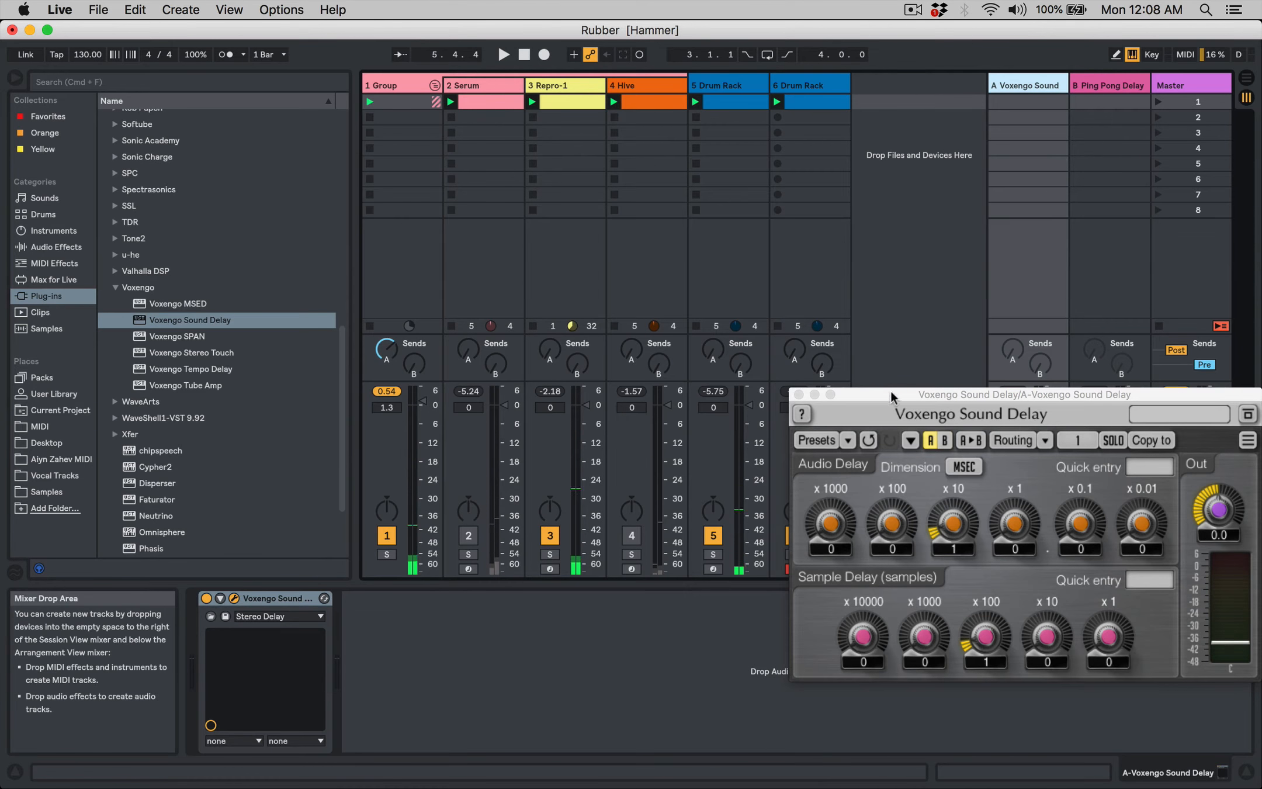
{"action": "left_click_drag", "start_coordinate": [892, 393], "coordinate": [612, 222]}
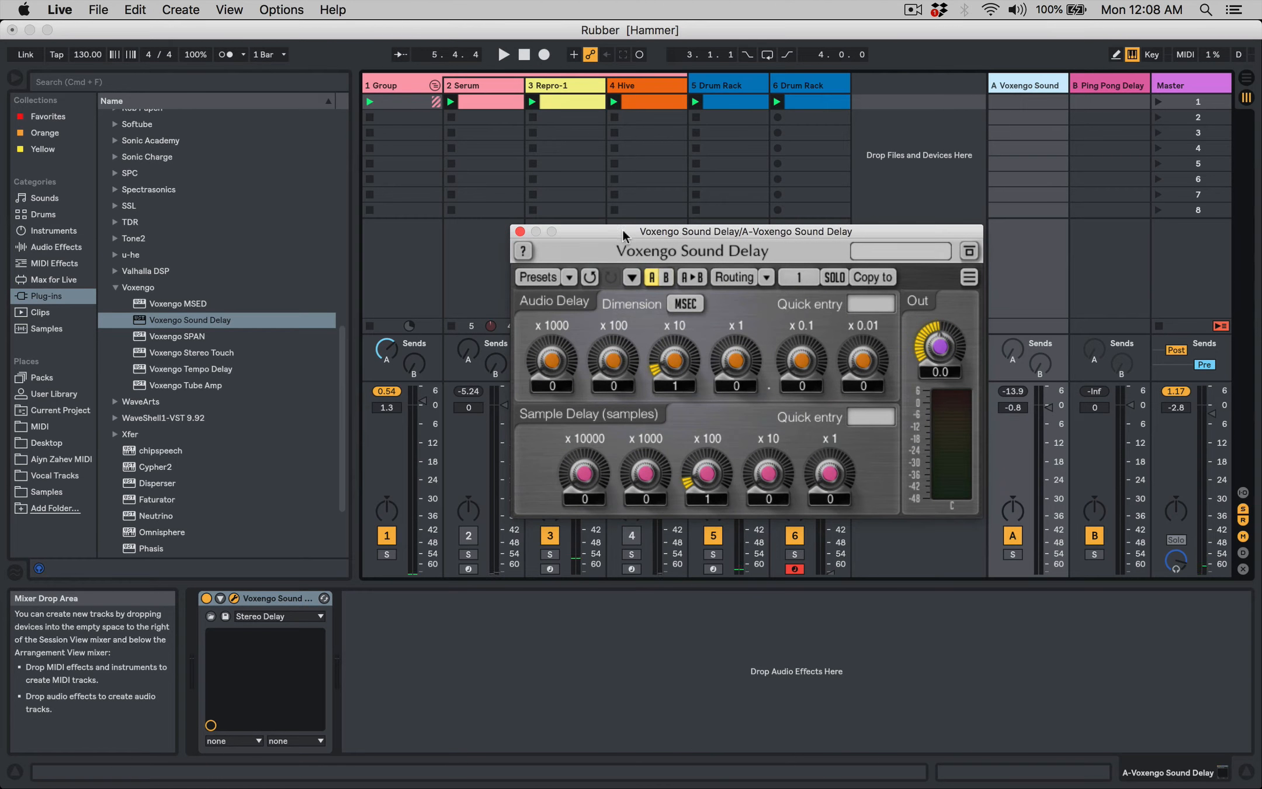
{"action": "left_click", "coordinate": [1012, 555]}
Load the Amp audio effect ahead of Voxengo Sound Delay on return track A
{"action": "scroll", "coordinate": [205, 283], "scroll_direction": "up", "scroll_amount": 5}
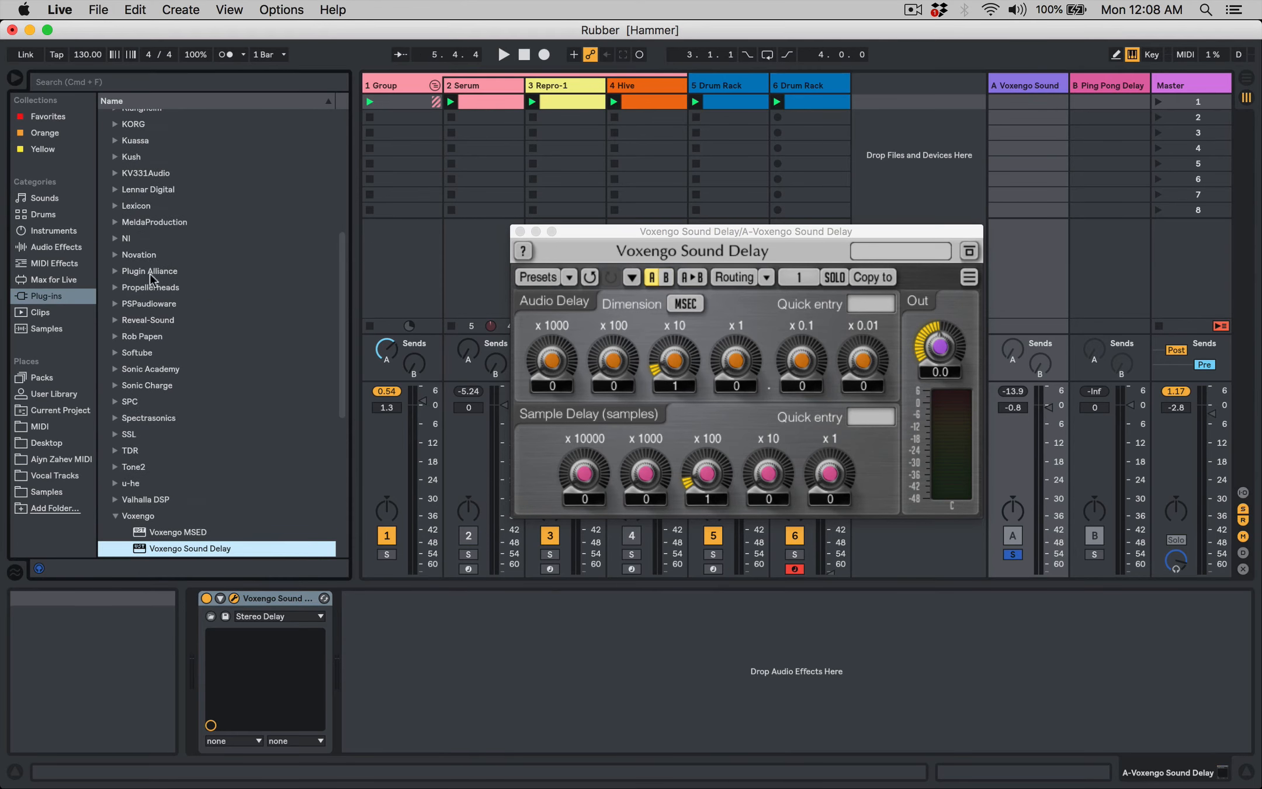
{"action": "left_click", "coordinate": [53, 247]}
{"action": "scroll", "coordinate": [153, 251], "scroll_direction": "up", "scroll_amount": 3}
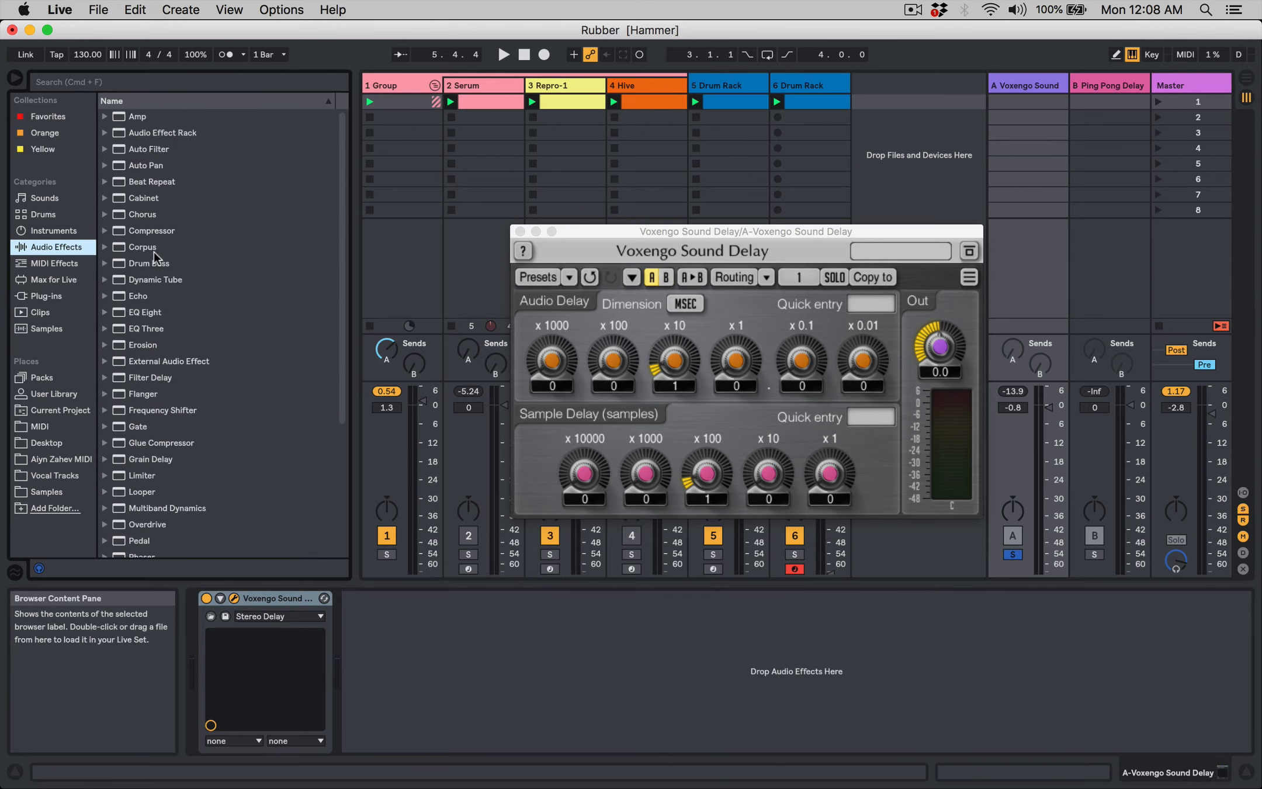
{"action": "left_click", "coordinate": [128, 117]}
{"action": "left_click_drag", "start_coordinate": [196, 440], "coordinate": [206, 638]}
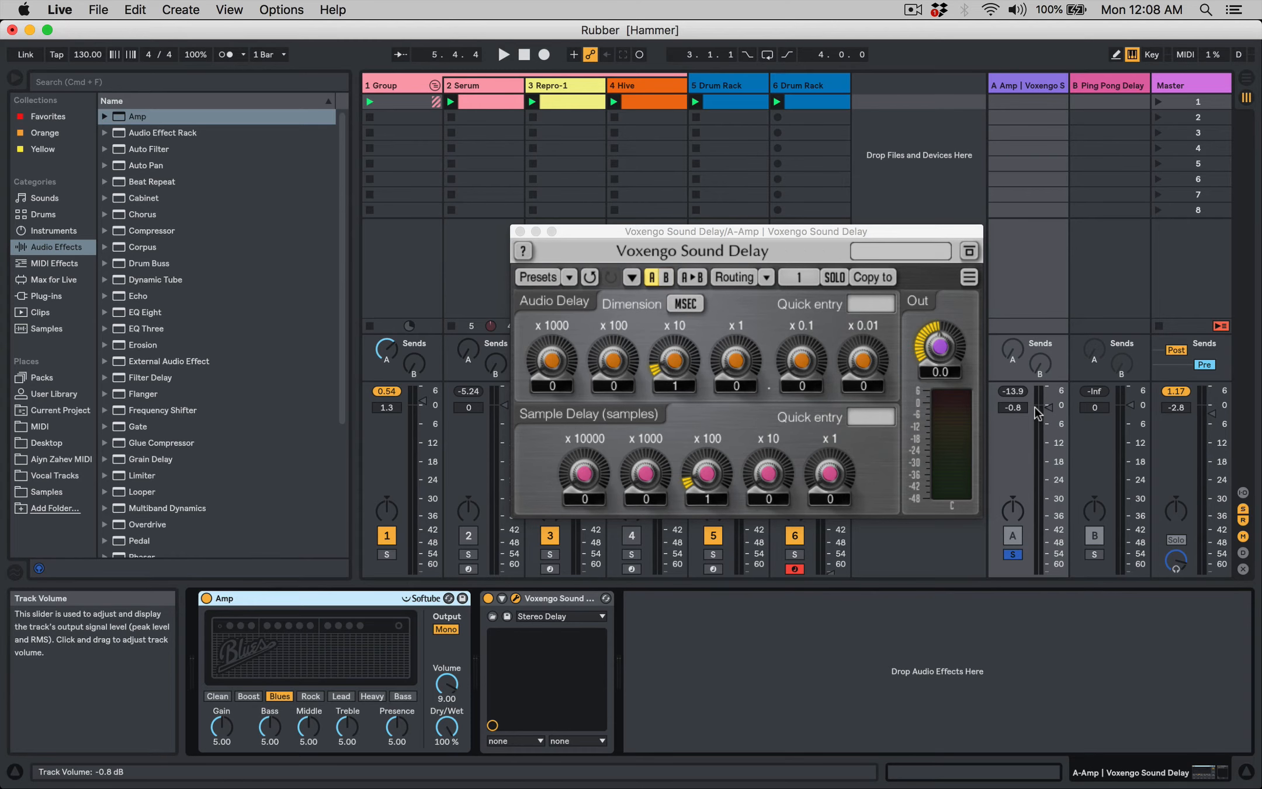
Lower the Amp's volume to 7.14 while listening to the soloed return track
{"action": "key", "text": "space"}
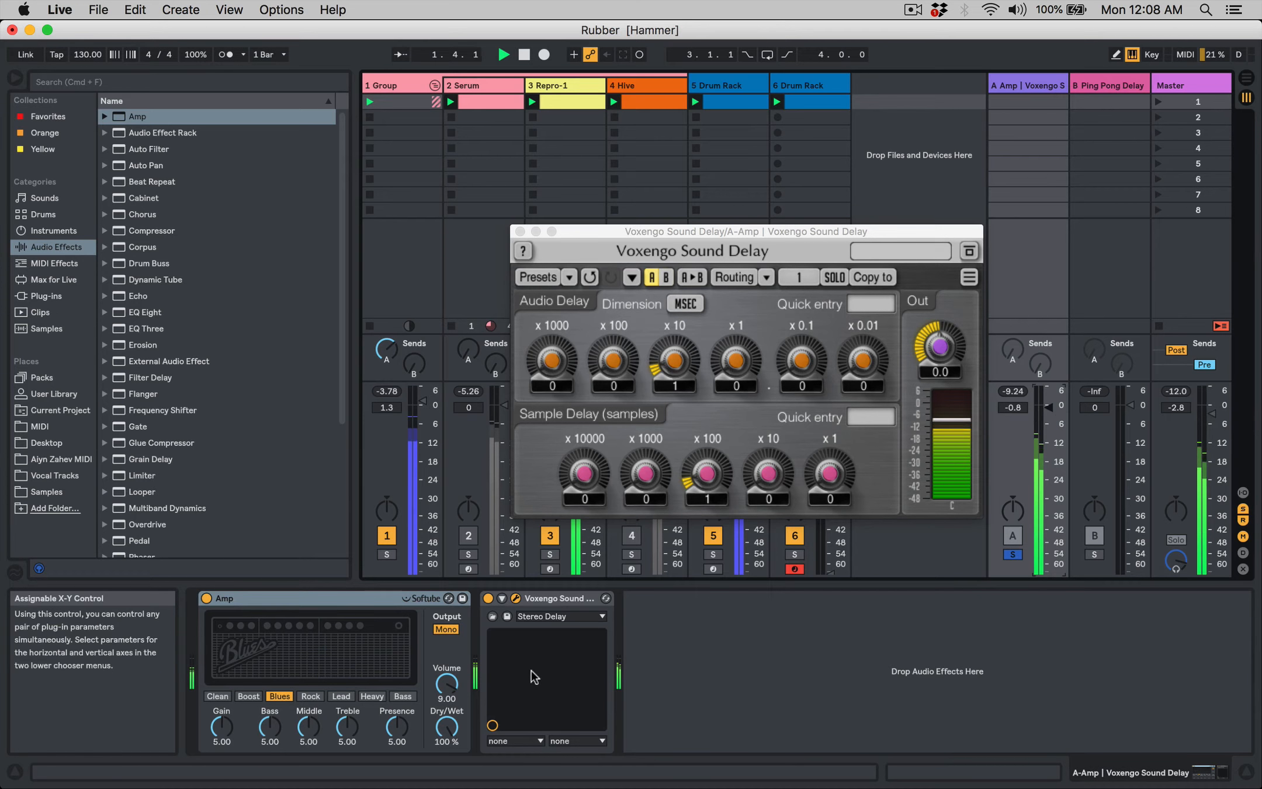
{"action": "left_click_drag", "start_coordinate": [446, 682], "coordinate": [447, 696]}
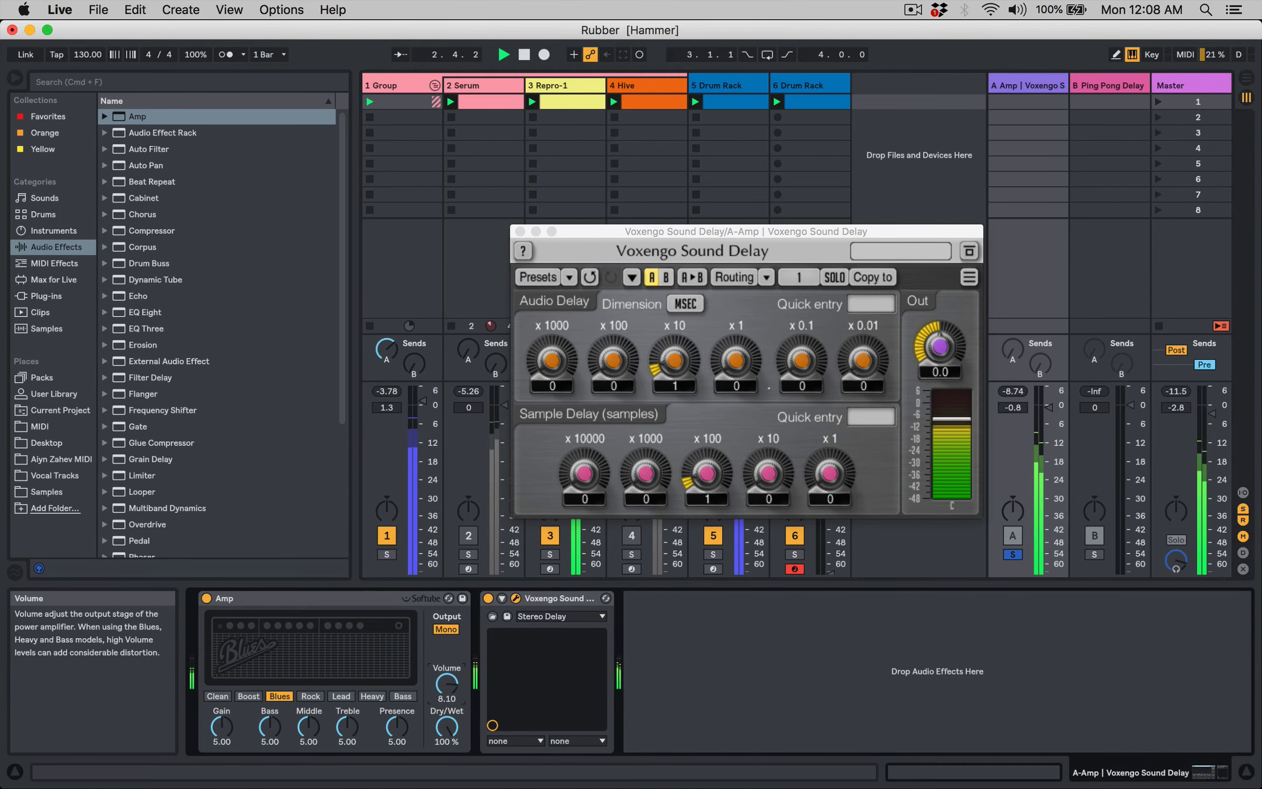
{"action": "key", "text": "space"}
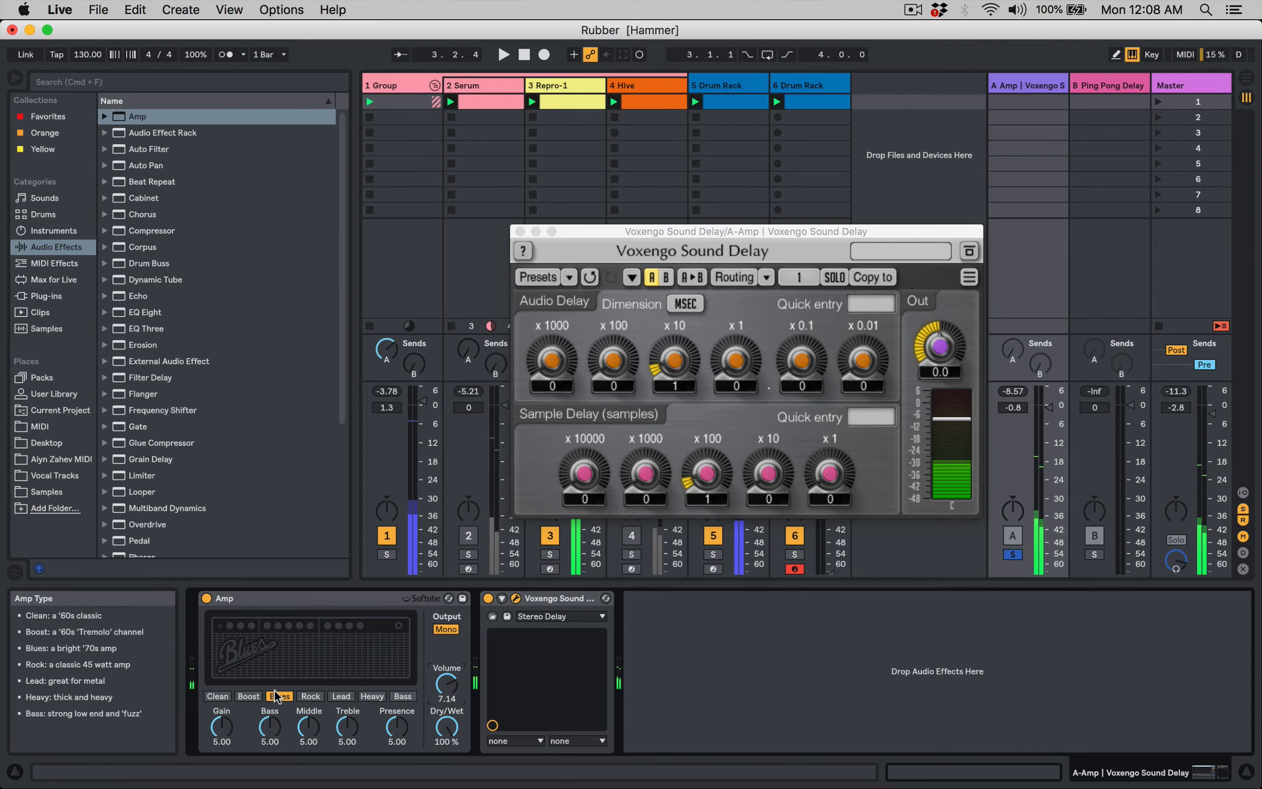
Audition the Boost and Clean amp types on the soloed return track, ending on Boost
{"action": "left_click", "coordinate": [244, 696]}
{"action": "key", "text": "space"}
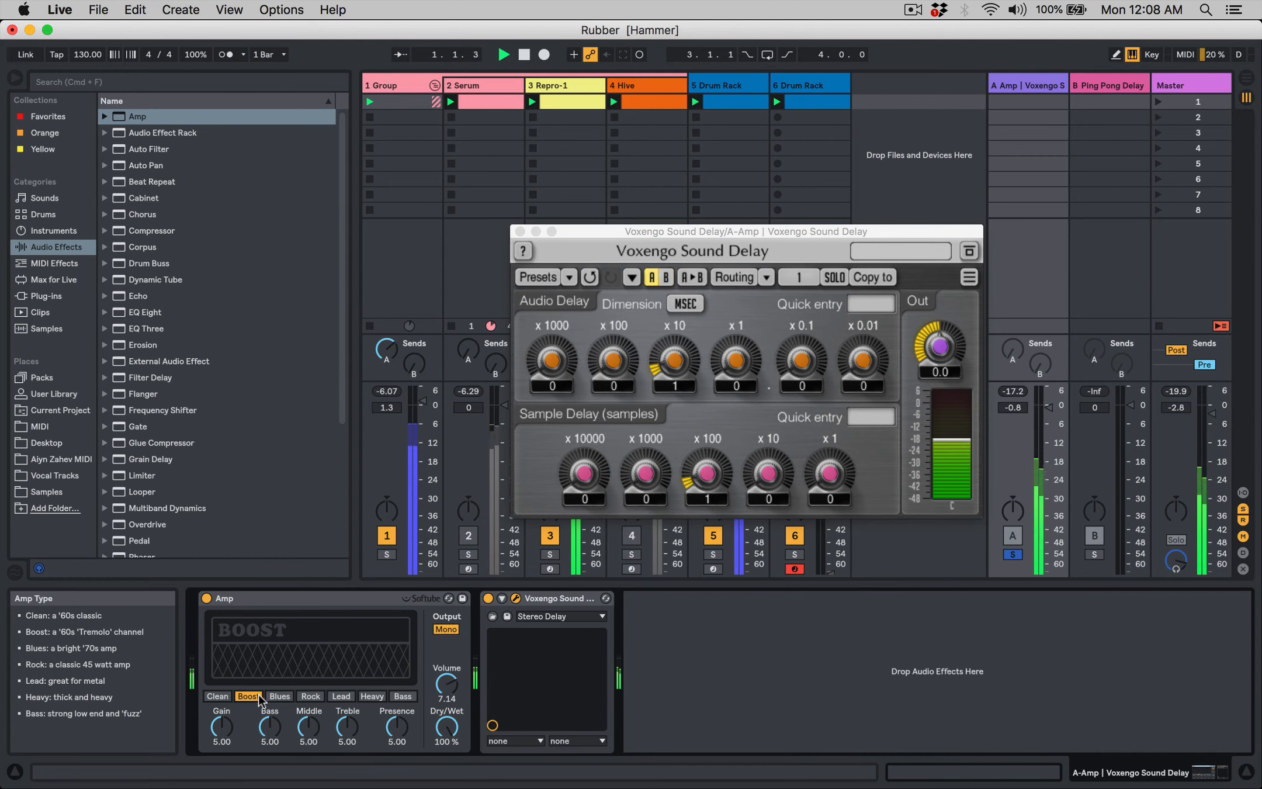
{"action": "left_click", "coordinate": [216, 694]}
{"action": "left_click", "coordinate": [244, 698]}
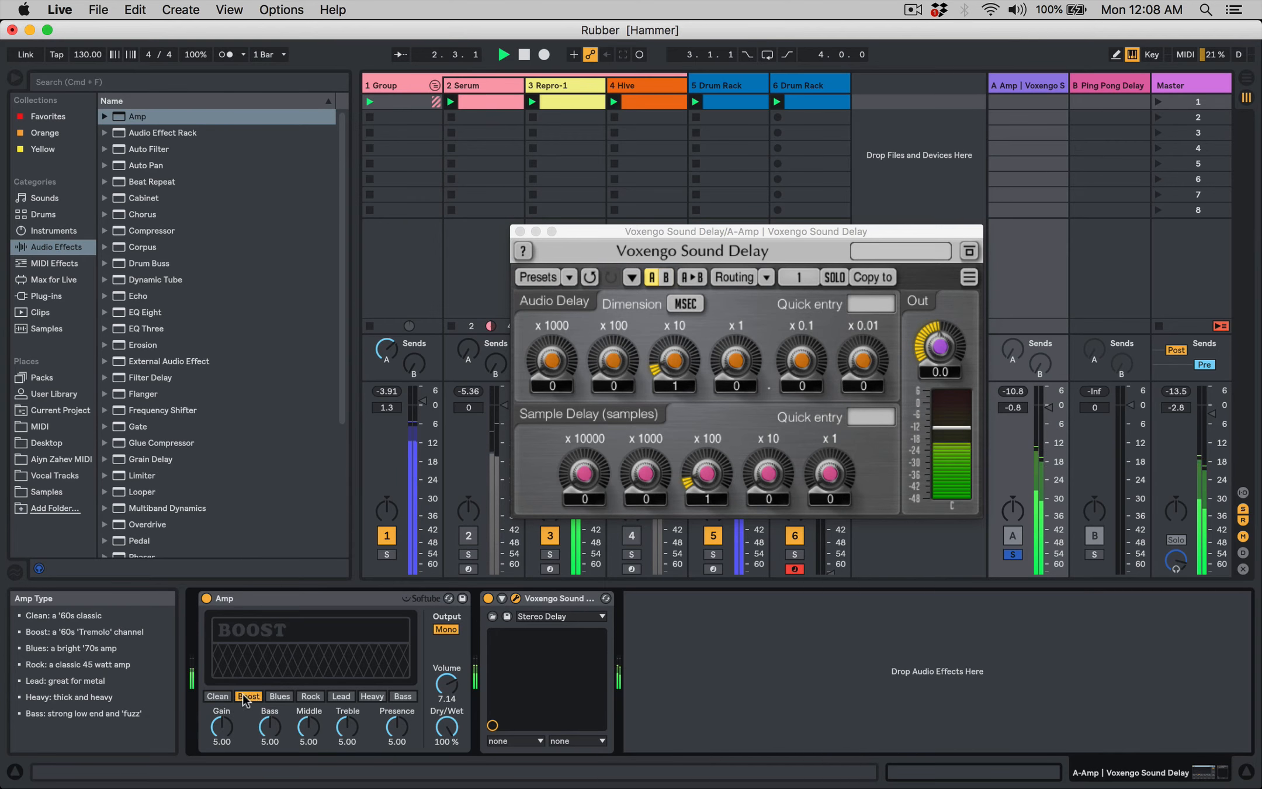
{"action": "key", "text": "space"}
Set return track B's sends to post-fader and return track A's sends to pre-fader, and restart playback
{"action": "left_click", "coordinate": [1202, 365]}
{"action": "left_click", "coordinate": [1175, 351]}
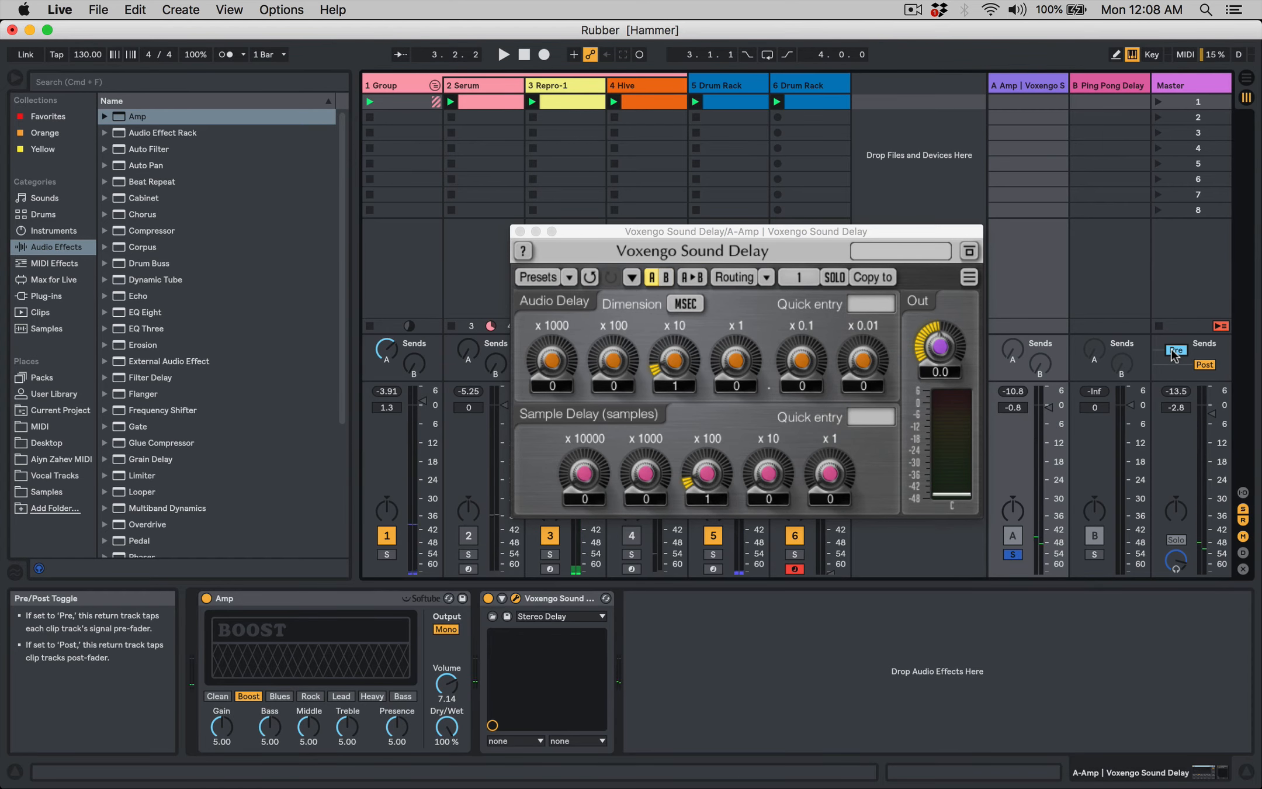
{"action": "key", "text": "space"}
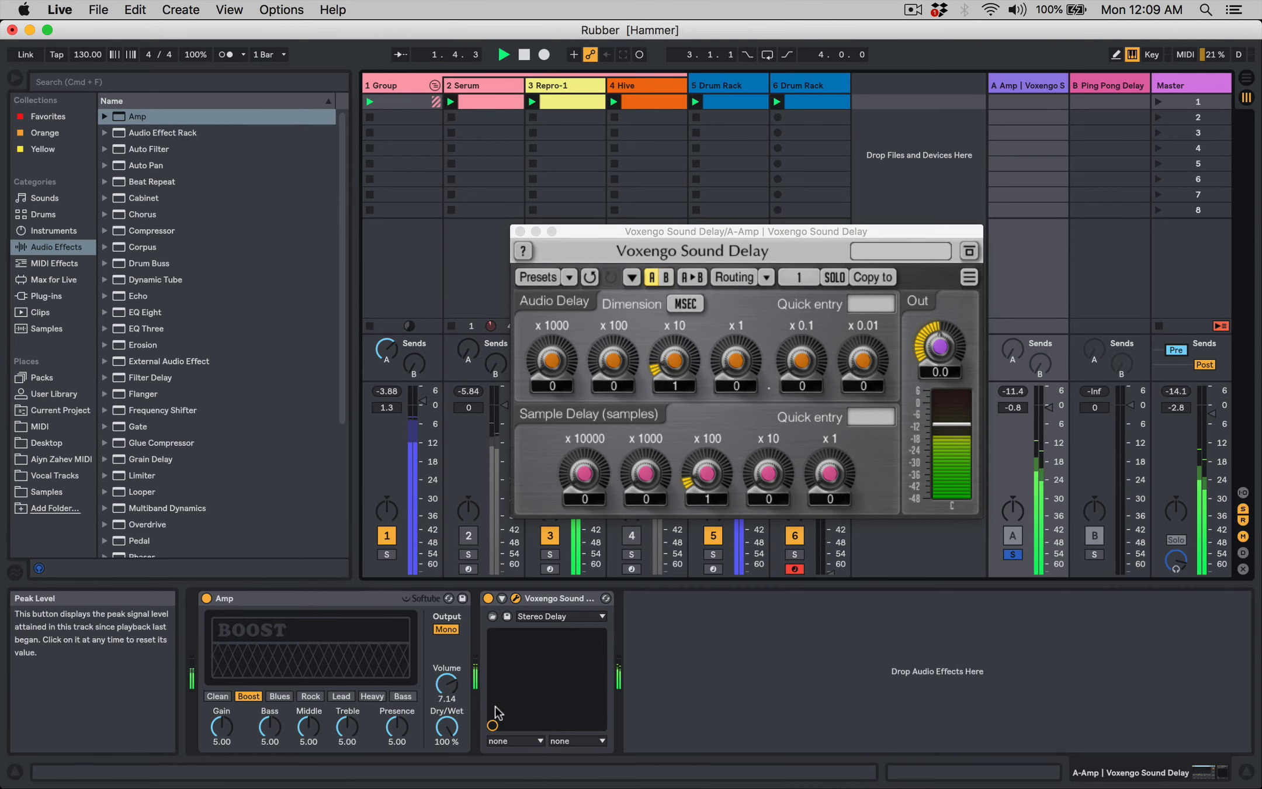
Audition the Blues, Rock, Lead, Heavy and Bass amp types during playback and settle on Rock
{"action": "left_click", "coordinate": [281, 696]}
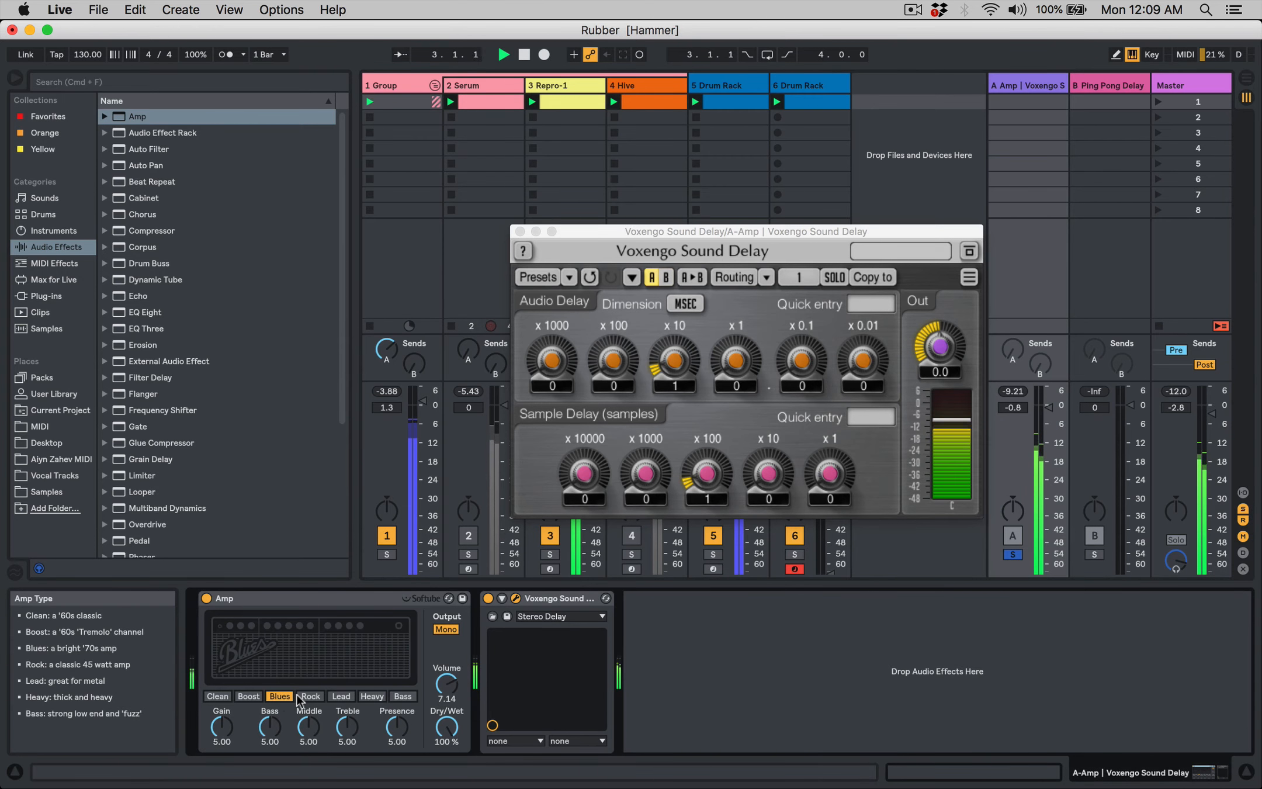
{"action": "left_click", "coordinate": [299, 699]}
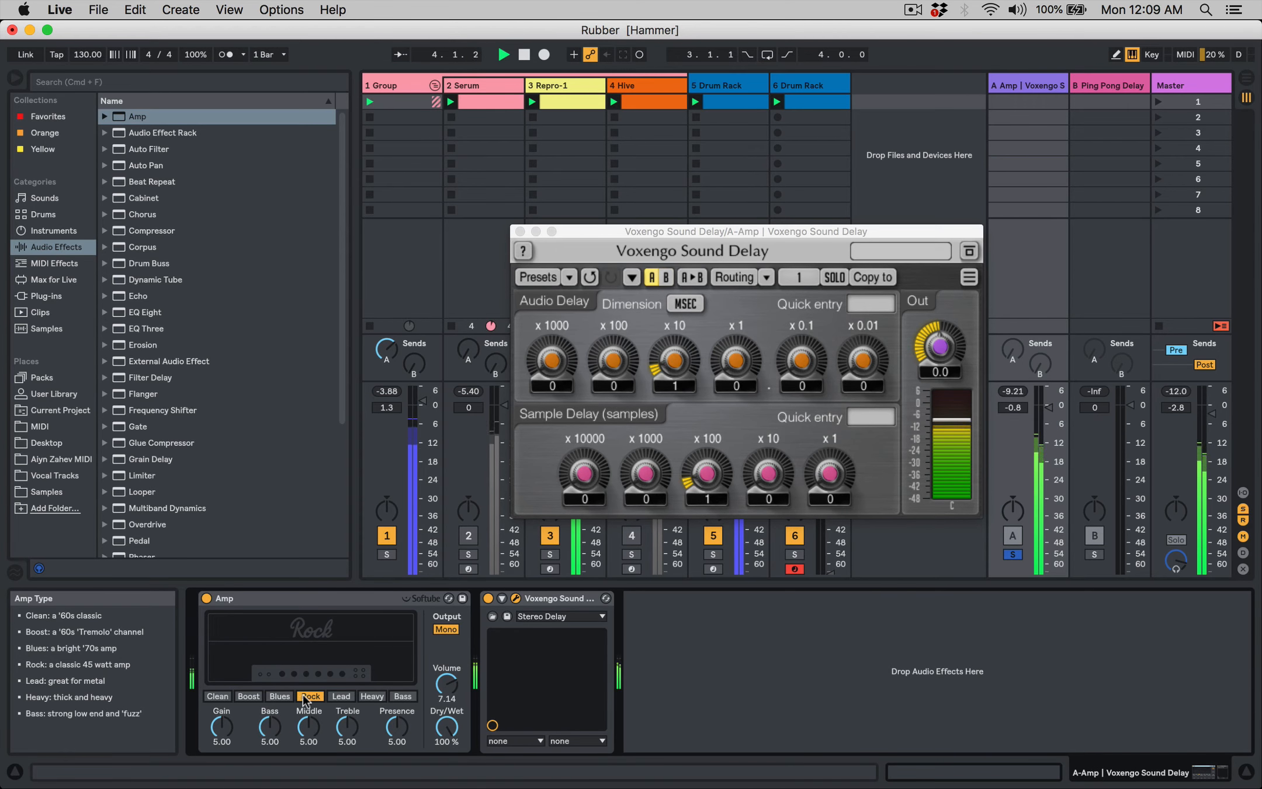
{"action": "left_click", "coordinate": [335, 698]}
{"action": "left_click", "coordinate": [366, 698]}
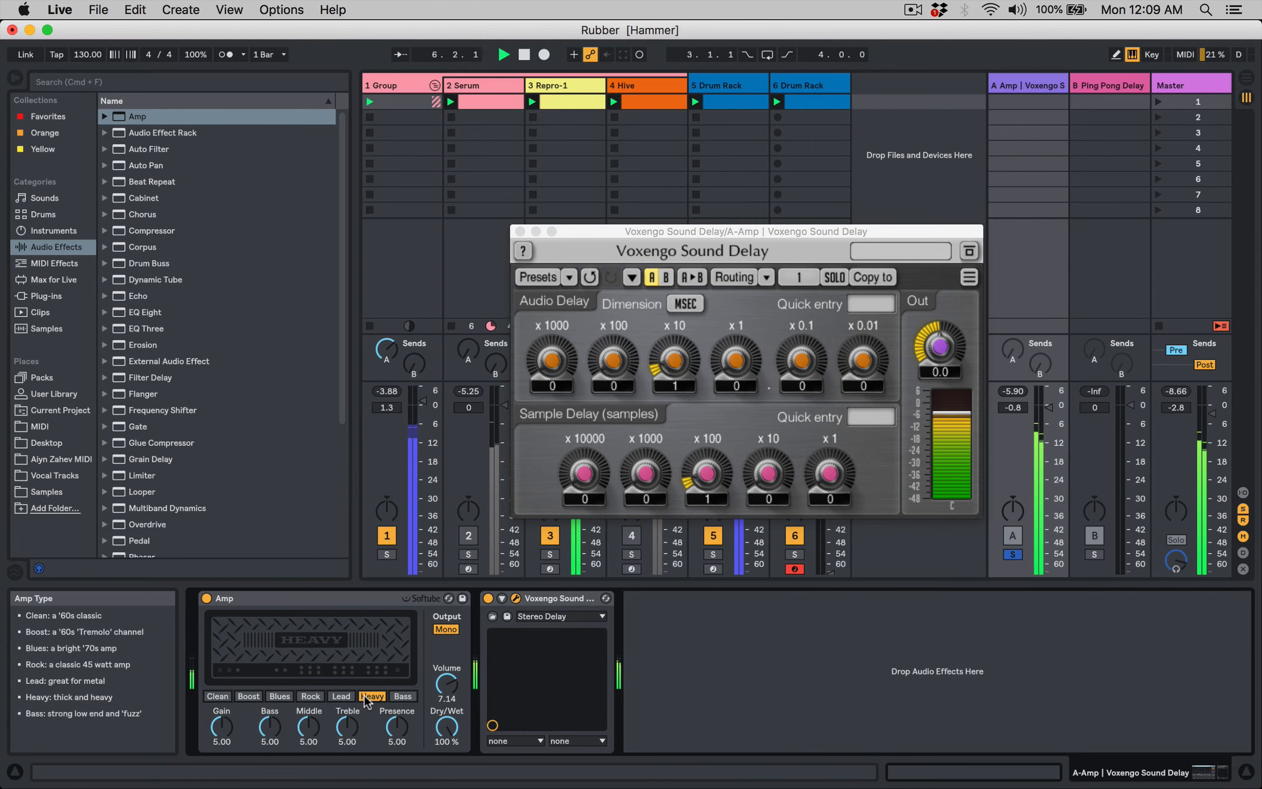
{"action": "left_click", "coordinate": [389, 698]}
{"action": "left_click", "coordinate": [312, 697]}
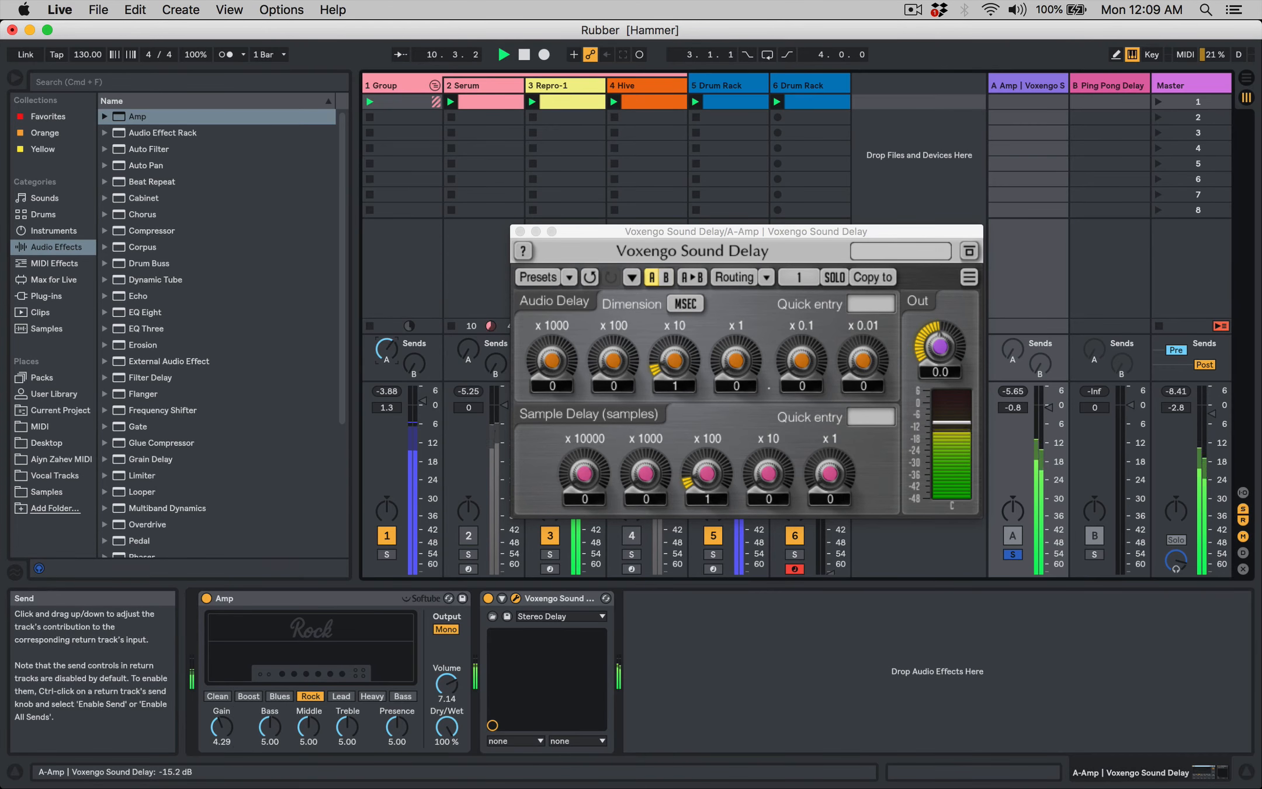
Unsolo return track A and switch the audible synth from Repro-1 to Serum
{"action": "left_click", "coordinate": [1012, 553]}
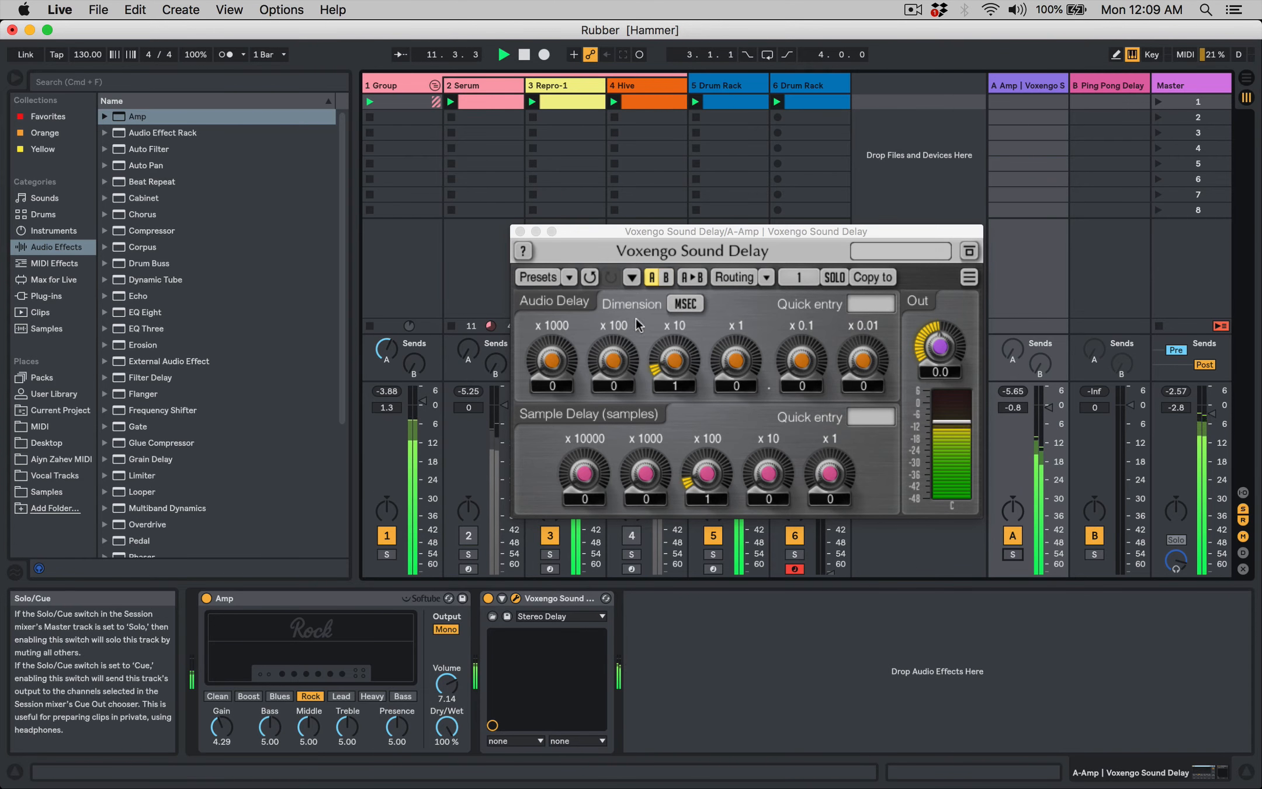
{"action": "left_click", "coordinate": [519, 232]}
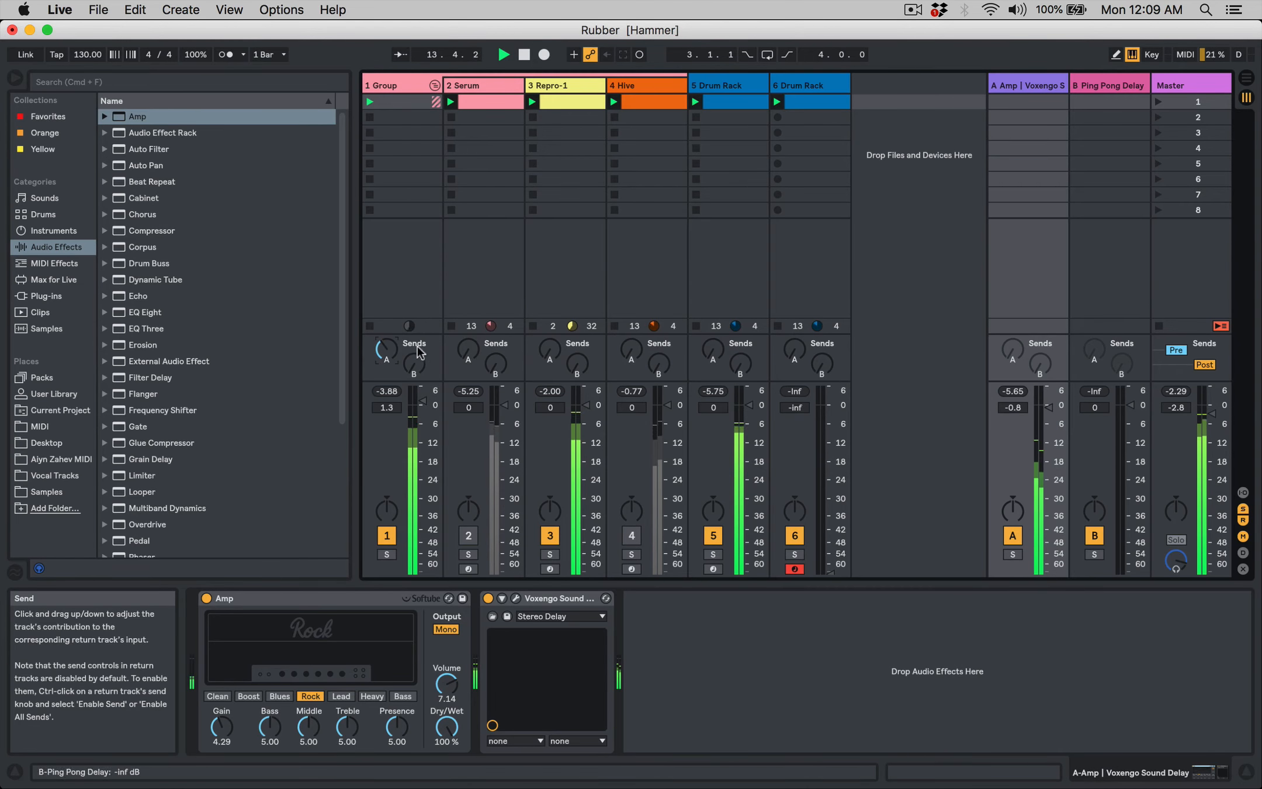
{"action": "left_click", "coordinate": [550, 535]}
{"action": "left_click", "coordinate": [467, 534]}
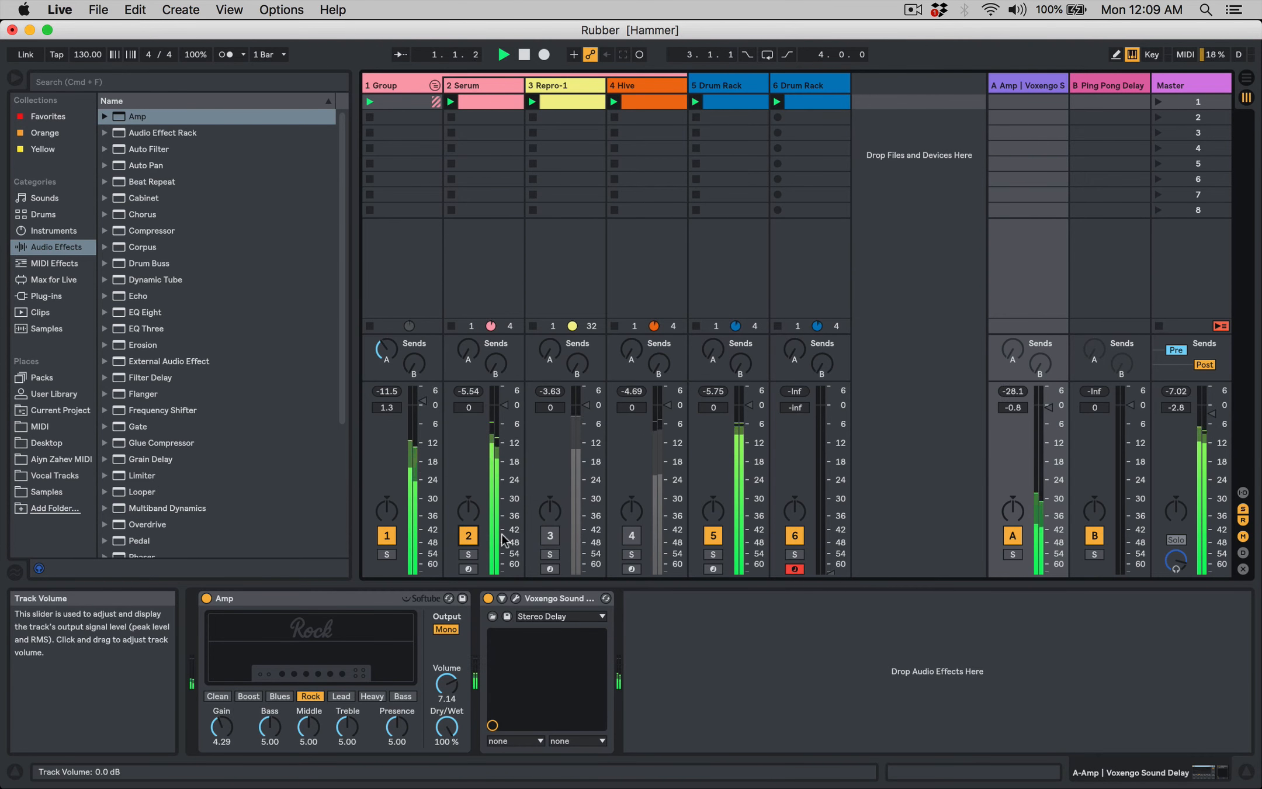
Set Serum's oscillator A unison to 1 voice and raise the group track's send to return A
{"action": "left_click", "coordinate": [476, 112]}
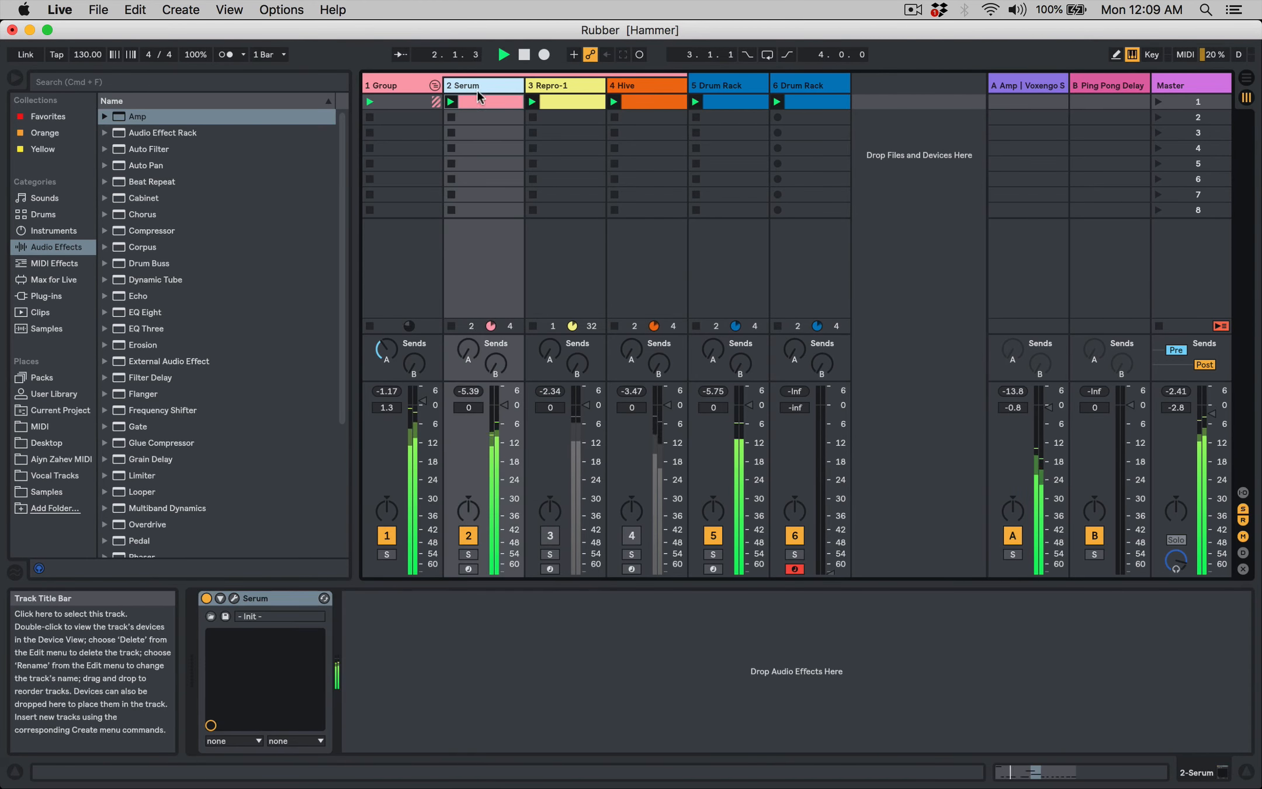
{"action": "left_click", "coordinate": [234, 597]}
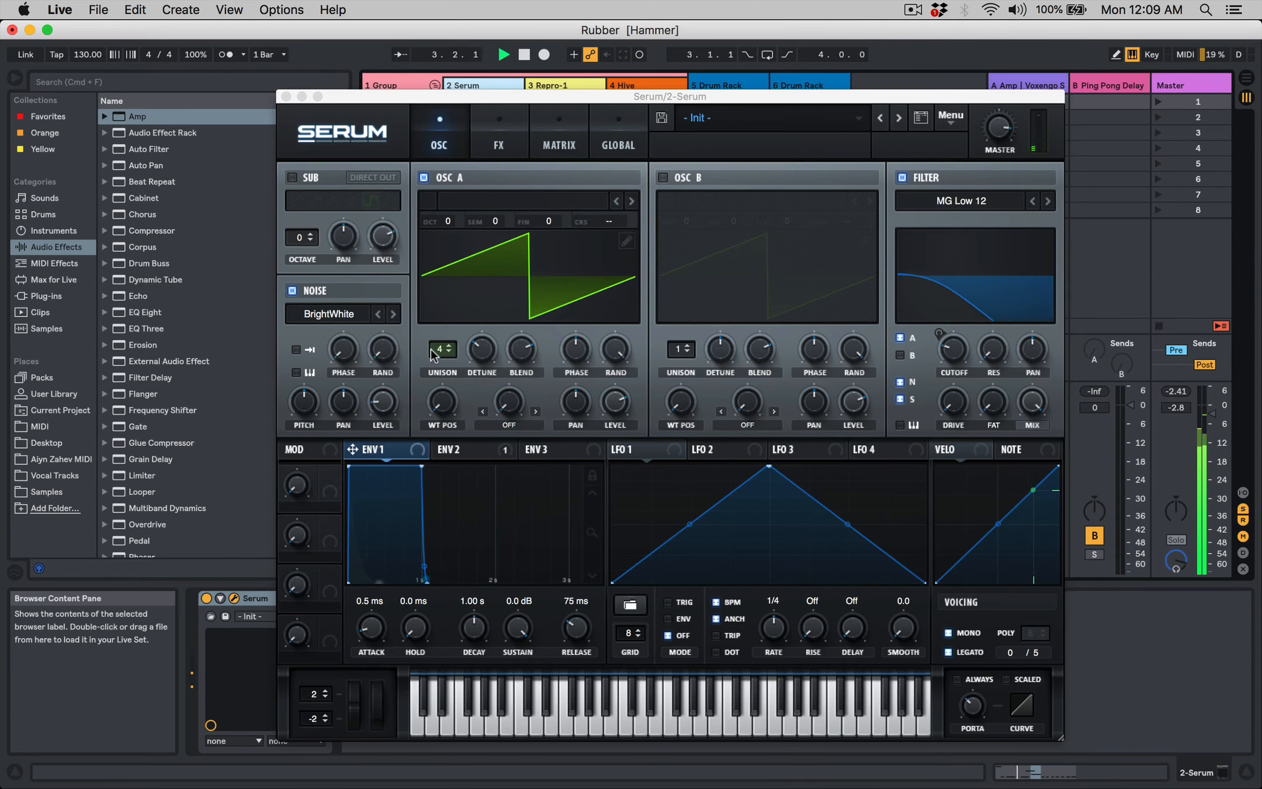
{"action": "left_click_drag", "start_coordinate": [437, 349], "coordinate": [432, 391]}
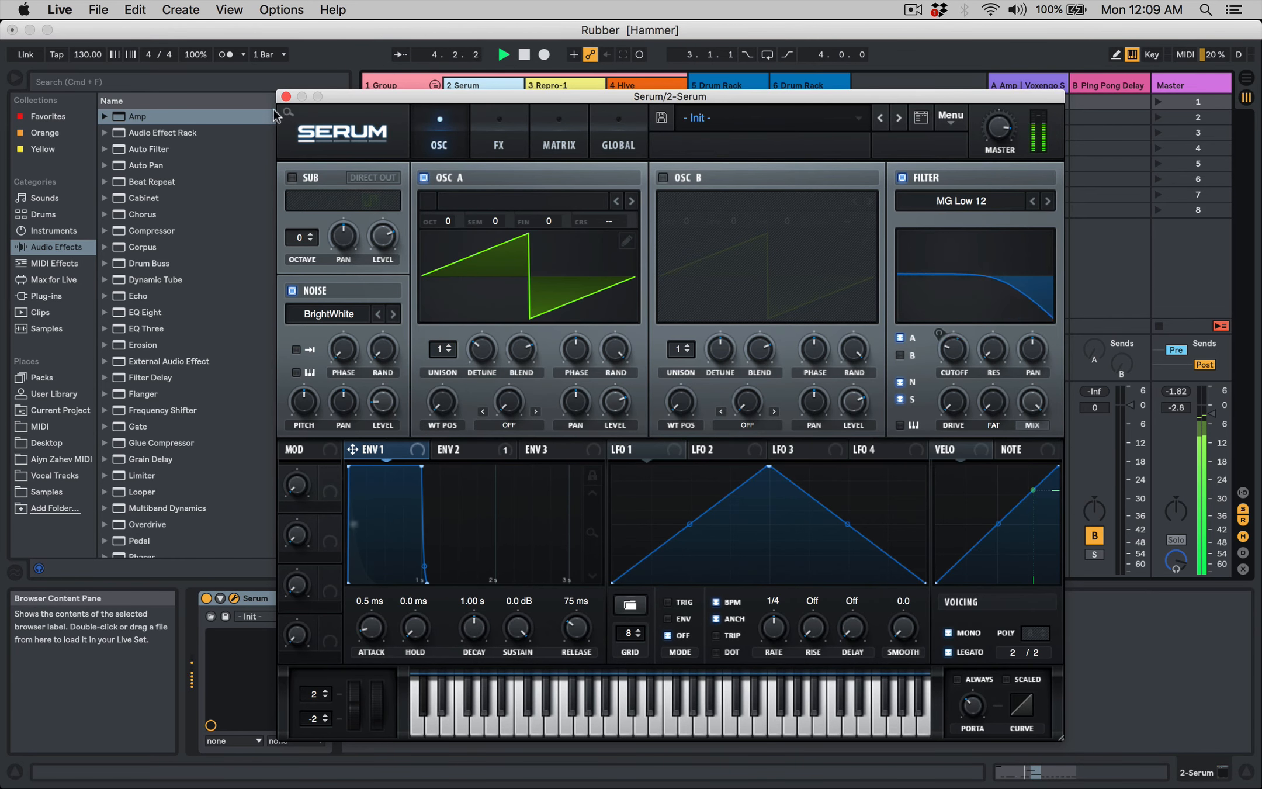
{"action": "left_click", "coordinate": [285, 97]}
{"action": "left_click_drag", "start_coordinate": [383, 349], "coordinate": [383, 345]}
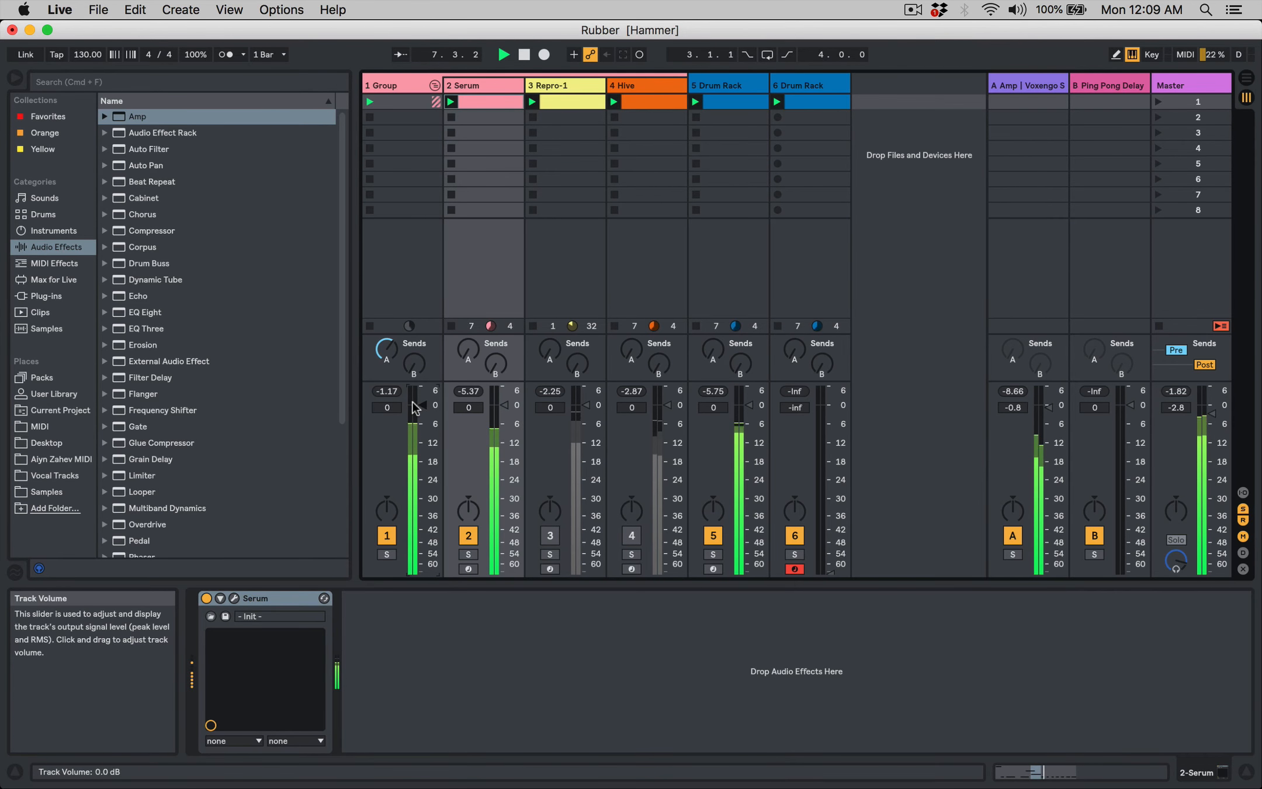
Switch the audible synth from Serum to Hive, and give Hive's oscillator 1 a unison of 1 and a higher volume
{"action": "left_click", "coordinate": [468, 535]}
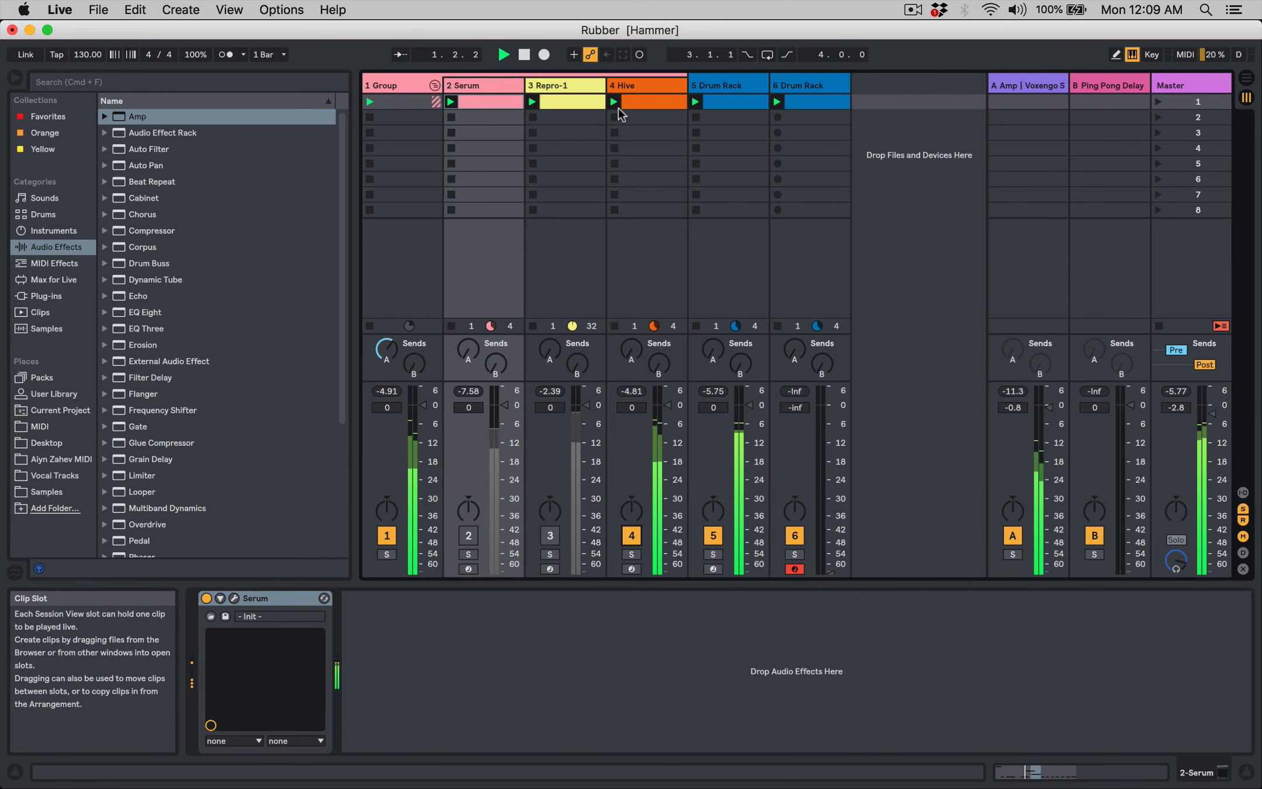
{"action": "left_click", "coordinate": [631, 536]}
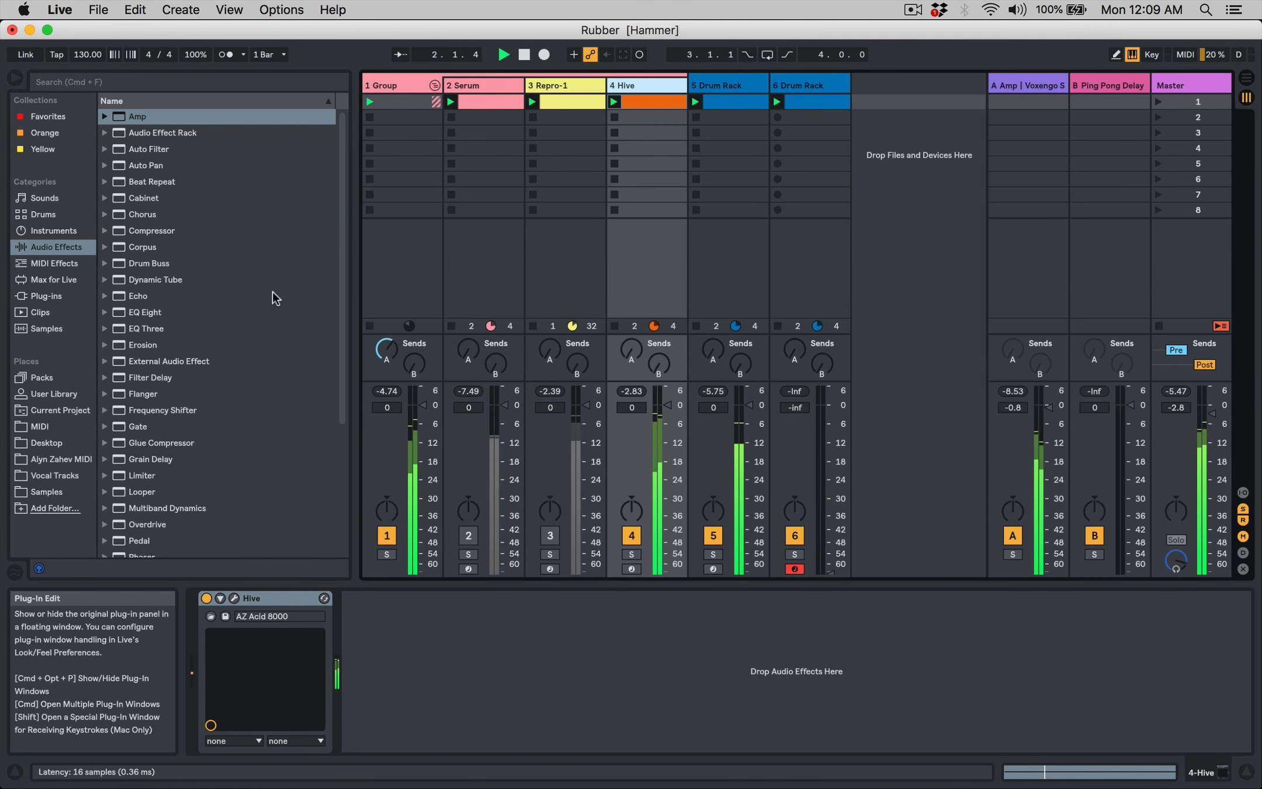
{"action": "left_click", "coordinate": [234, 598]}
{"action": "left_click", "coordinate": [81, 176]}
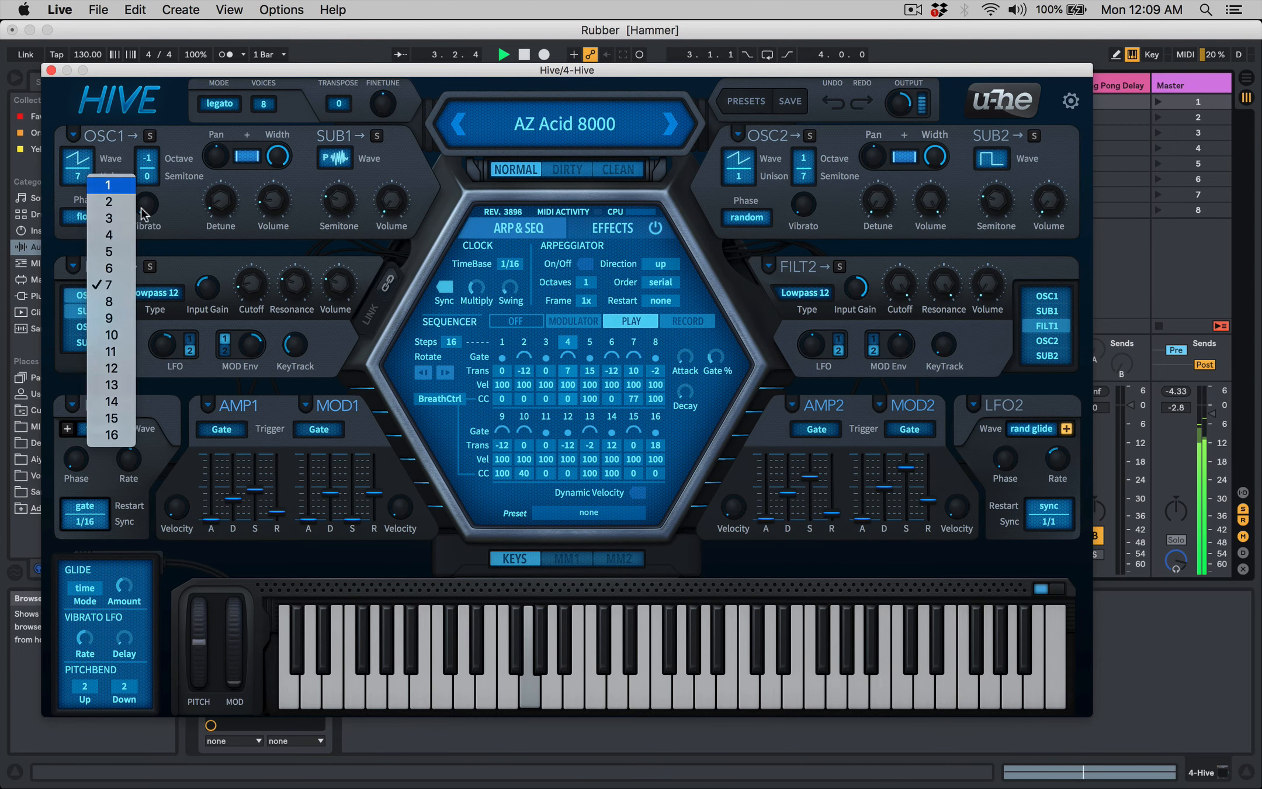
{"action": "left_click", "coordinate": [107, 186]}
{"action": "left_click_drag", "start_coordinate": [260, 208], "coordinate": [261, 200]}
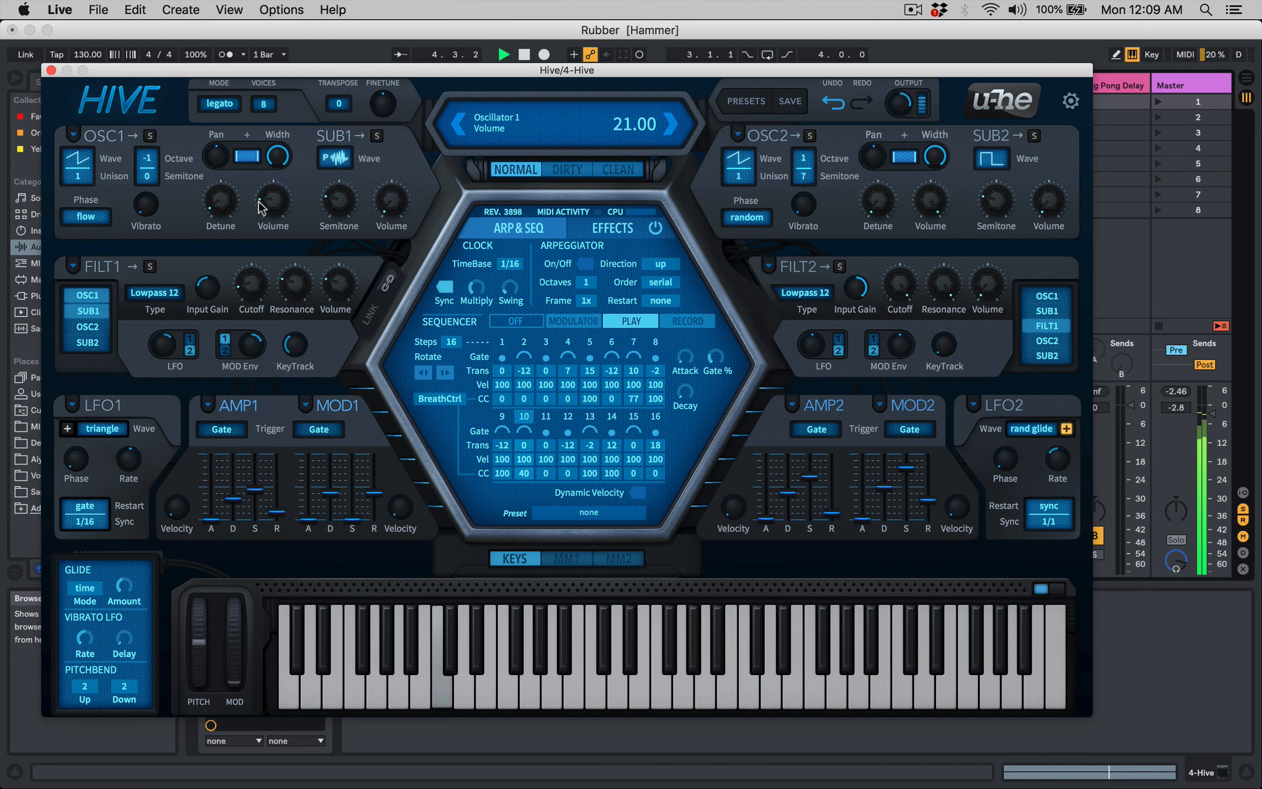
{"action": "left_click", "coordinate": [51, 70]}
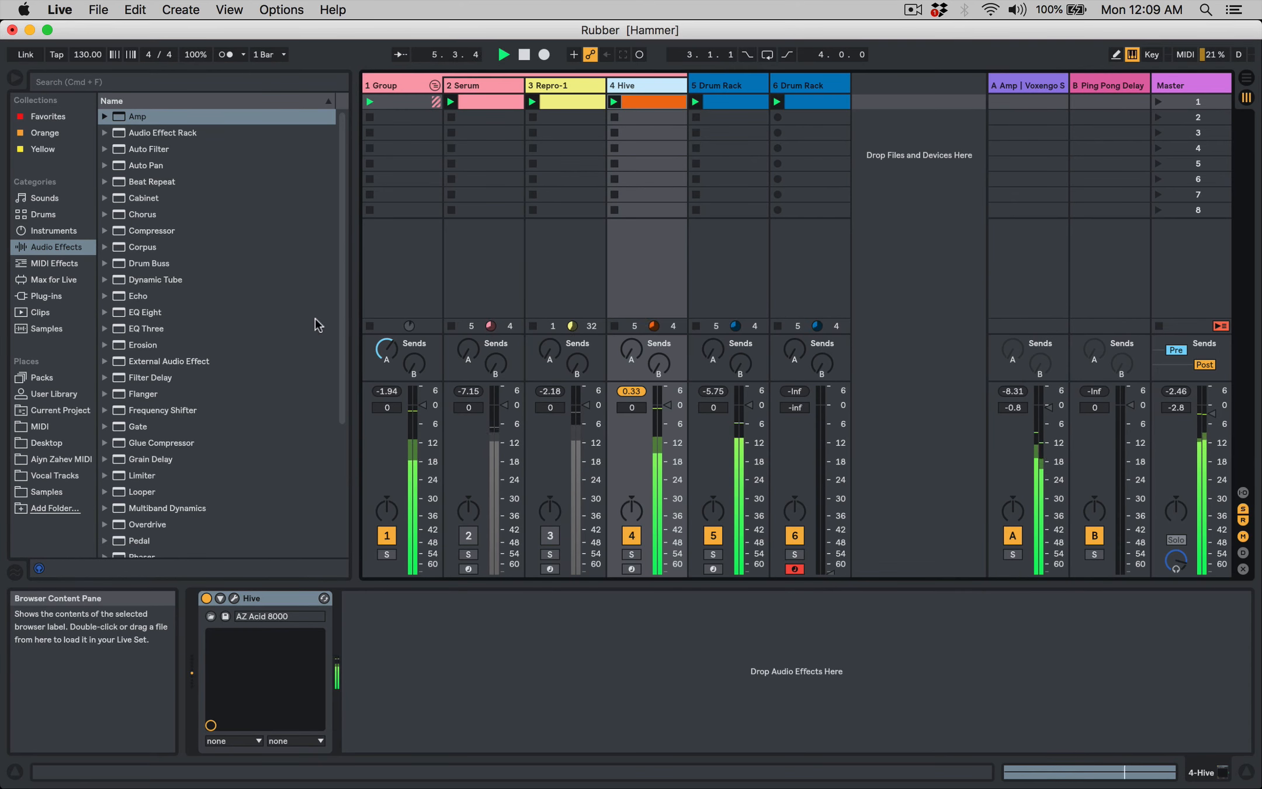
Raise the group track's send to return B and set its Ping Pong Delay to a 1.85 kHz filter and 41% feedback
{"action": "mouse_move", "coordinate": [411, 372]}
{"action": "left_mouse_down"}
{"action": "mouse_move", "coordinate": [411, 345]}
{"action": "mouse_move", "coordinate": [409, 368]}
{"action": "left_mouse_up"}
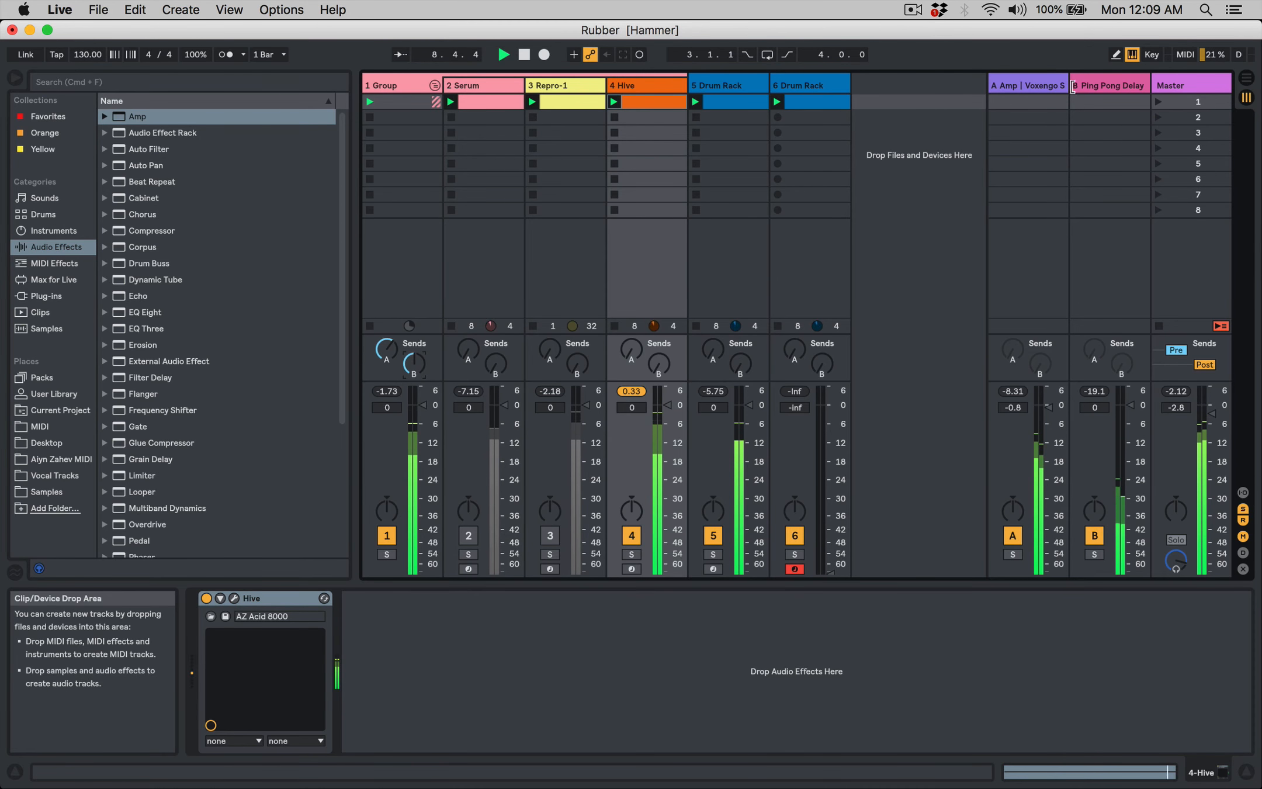
{"action": "left_click", "coordinate": [1082, 86]}
{"action": "left_click_drag", "start_coordinate": [243, 636], "coordinate": [253, 637]}
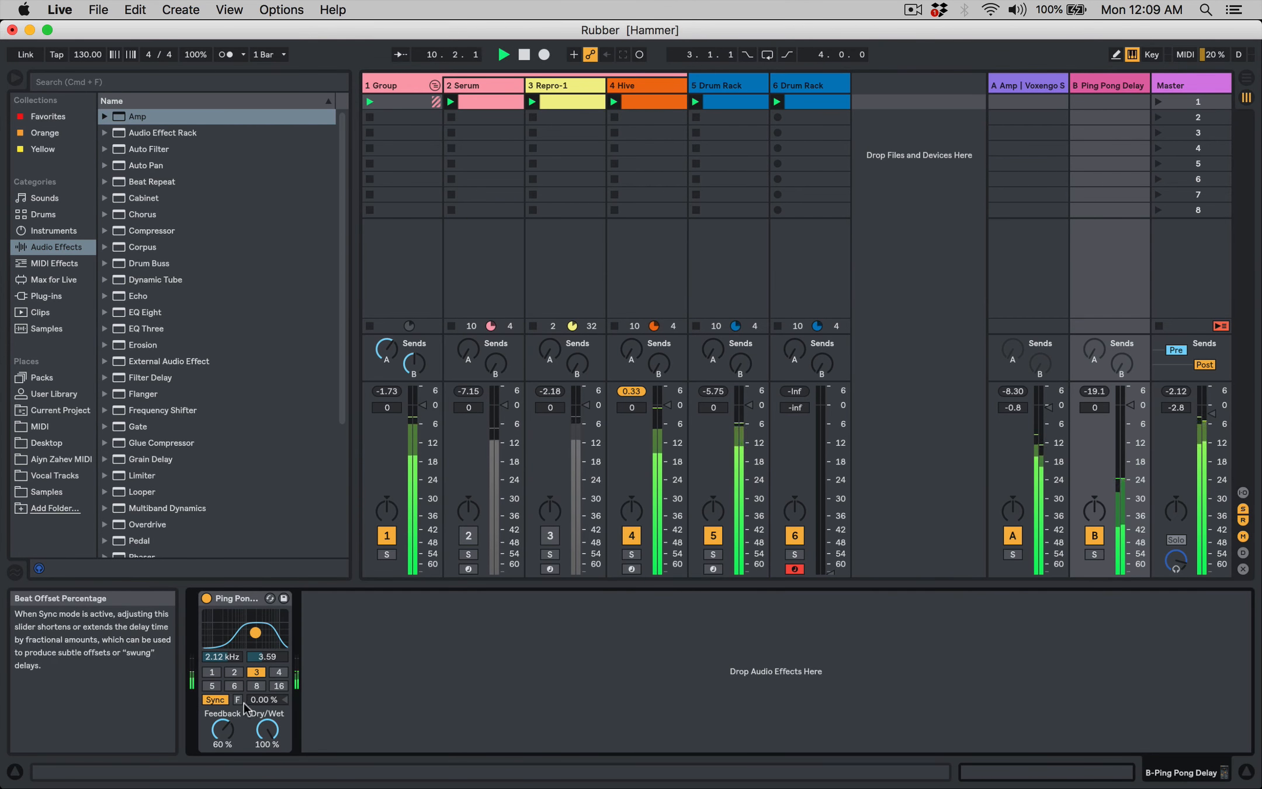
{"action": "left_click", "coordinate": [255, 634]}
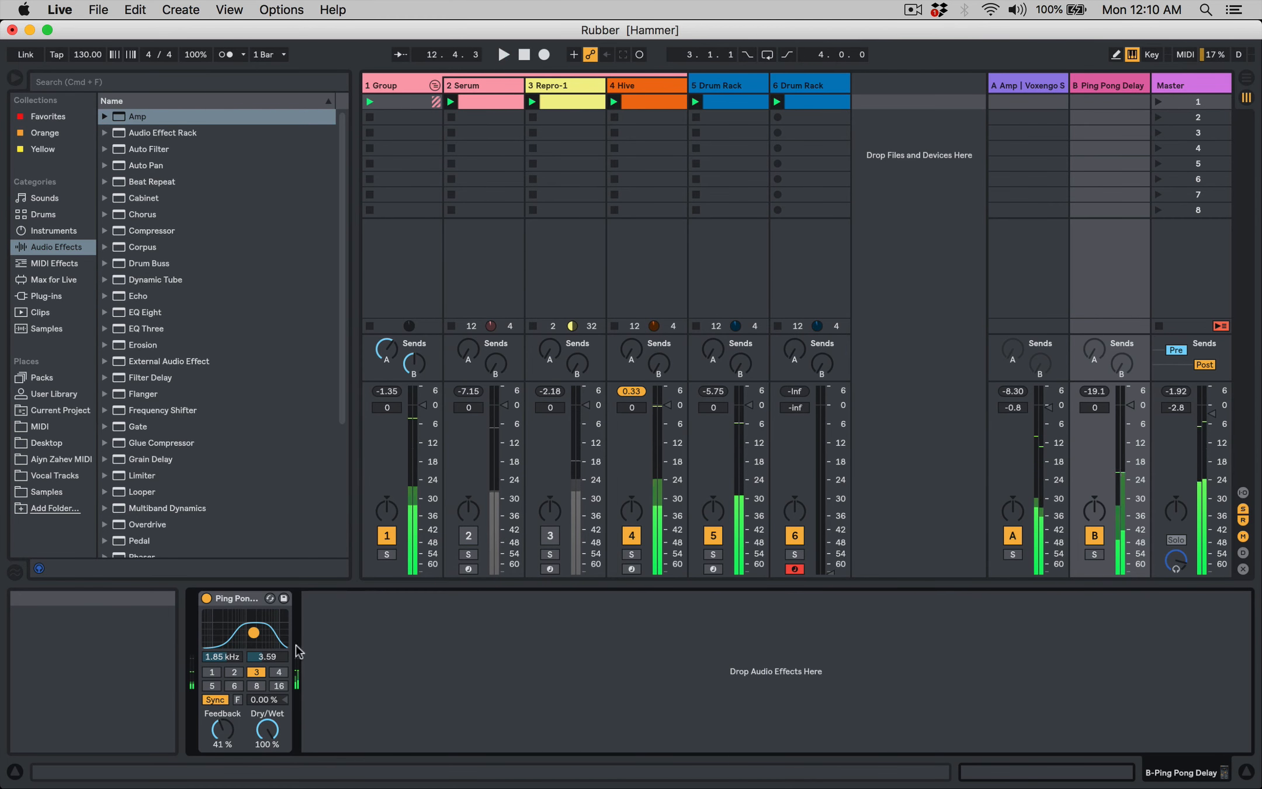
Solo return track B, insert a Cabinet before its Ping Pong Delay, and restart playback
{"action": "left_click", "coordinate": [1094, 554]}
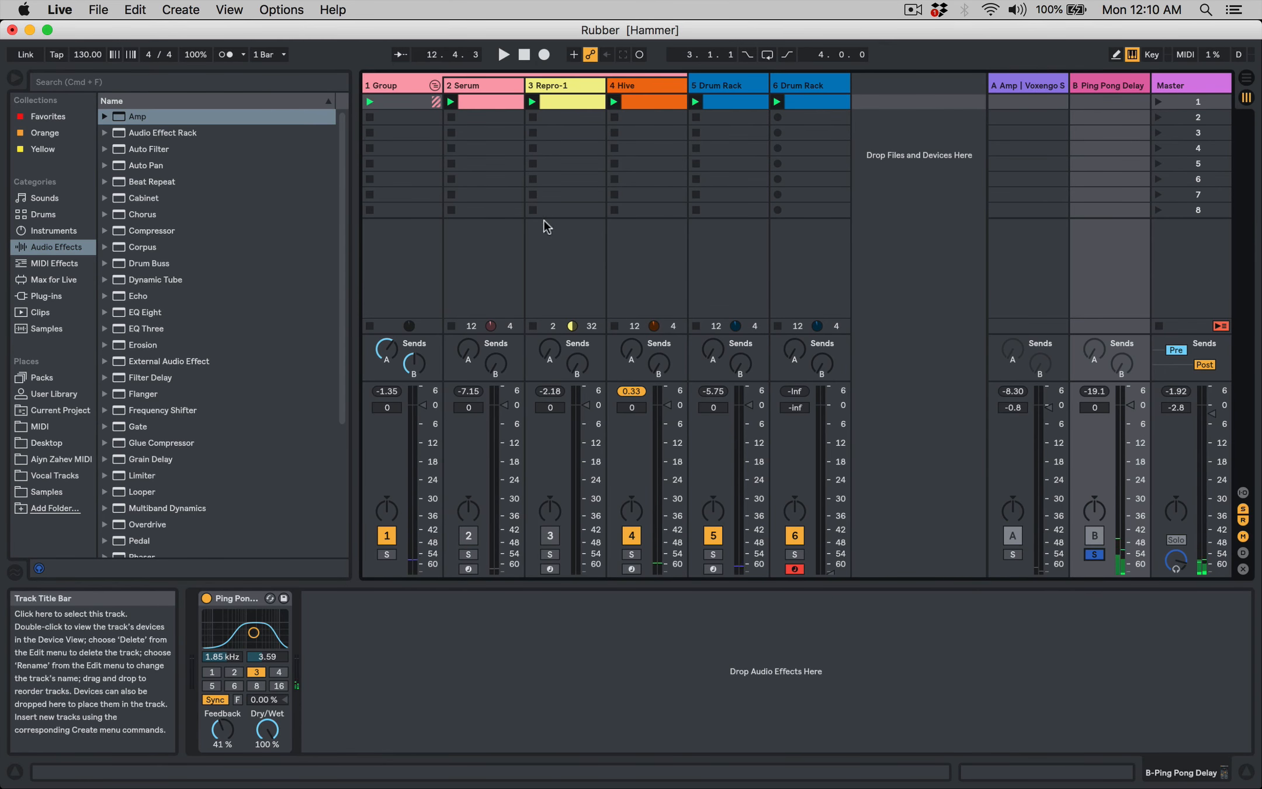
{"action": "left_click", "coordinate": [146, 199]}
{"action": "left_click_drag", "start_coordinate": [190, 647], "coordinate": [191, 646]}
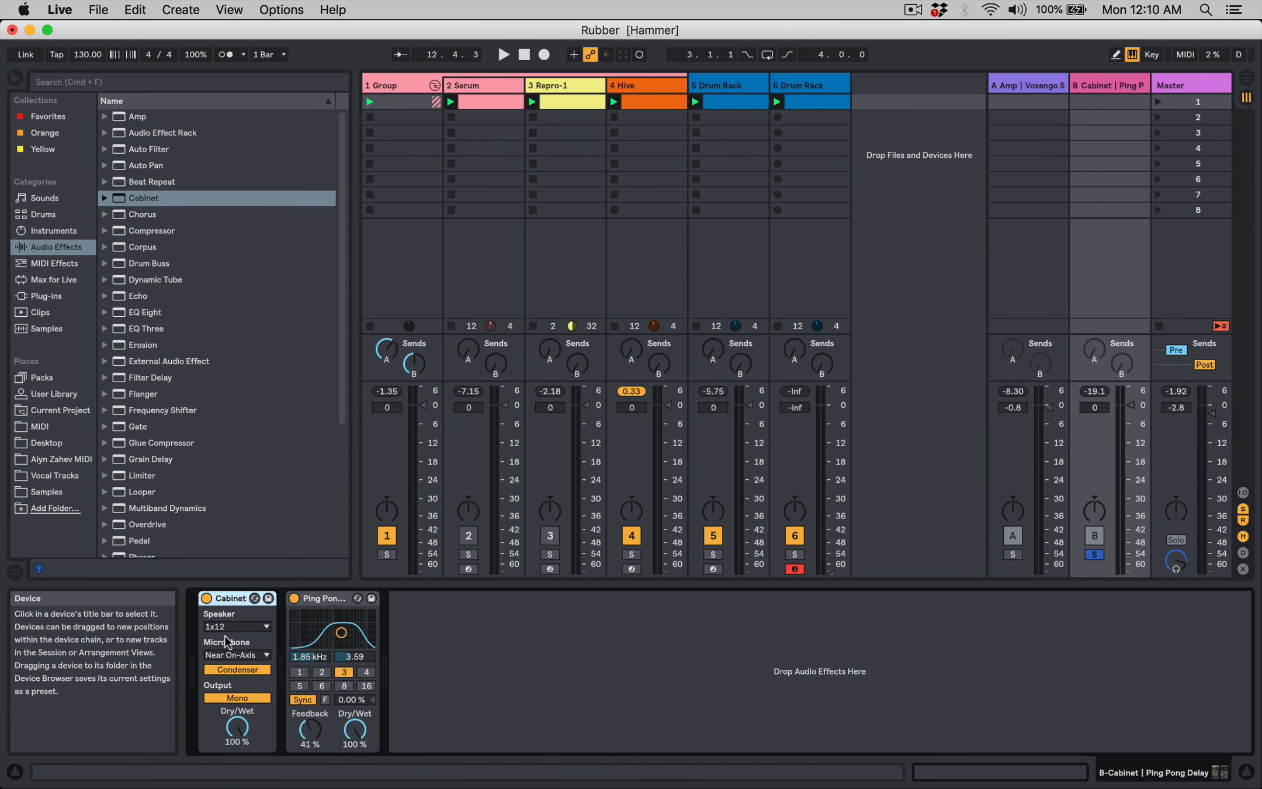
{"action": "key", "text": "space"}
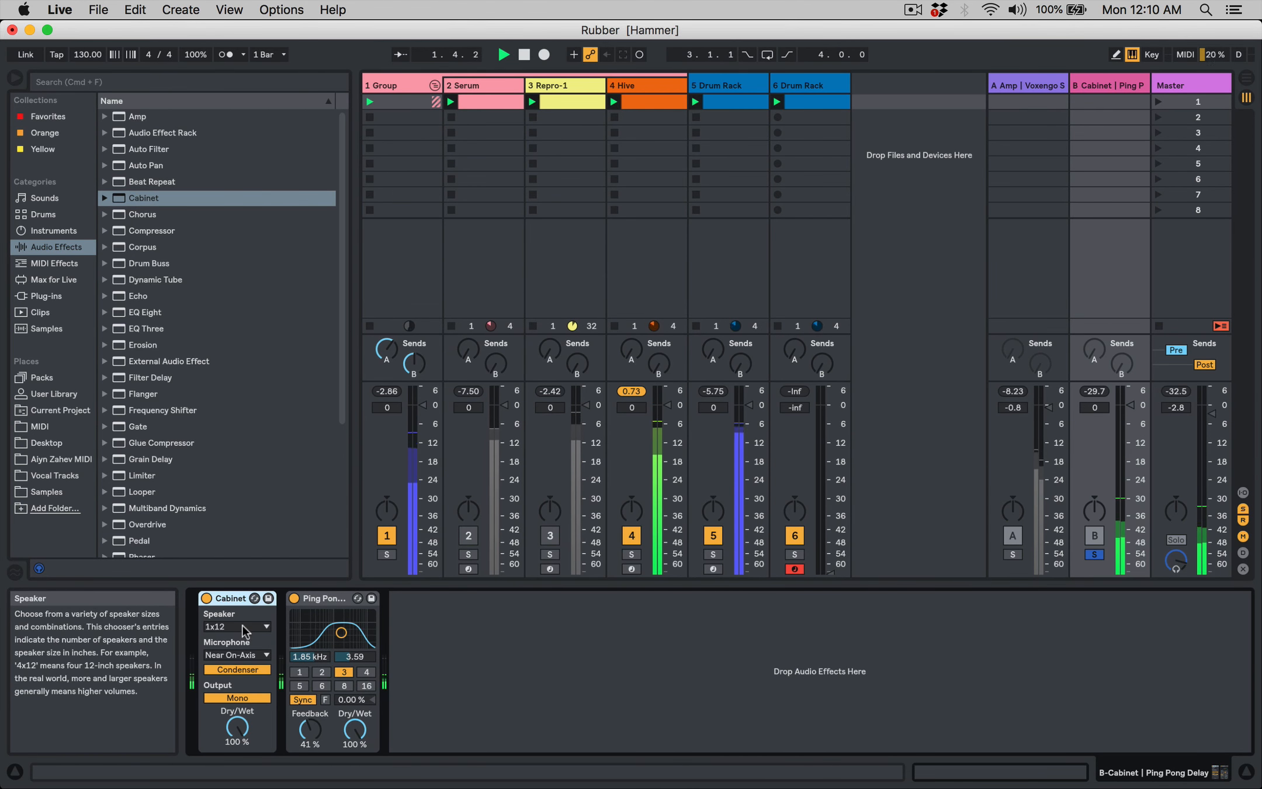
Set the Cabinet's speaker to 2x12 and try its microphone positions, settling on Near On-Axis
{"action": "left_click", "coordinate": [266, 627]}
{"action": "left_click", "coordinate": [244, 657]}
{"action": "left_click", "coordinate": [242, 657]}
{"action": "left_click", "coordinate": [231, 681]}
{"action": "left_click", "coordinate": [237, 657]}
{"action": "left_click", "coordinate": [231, 668]}
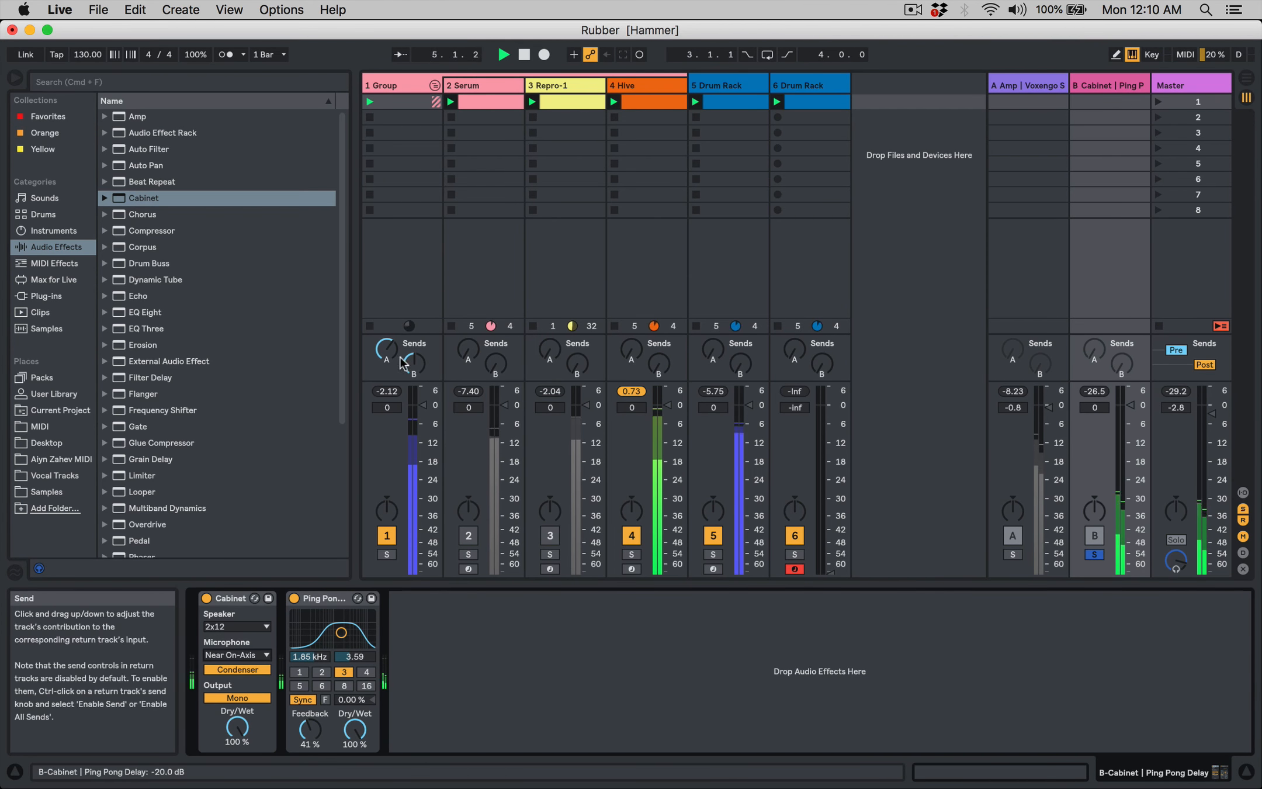
Unsolo return B and set its Ping Pong Delay to 19% feedback with the bandpass filter at 4.13 kHz and width 6.17
{"action": "left_click", "coordinate": [1095, 554]}
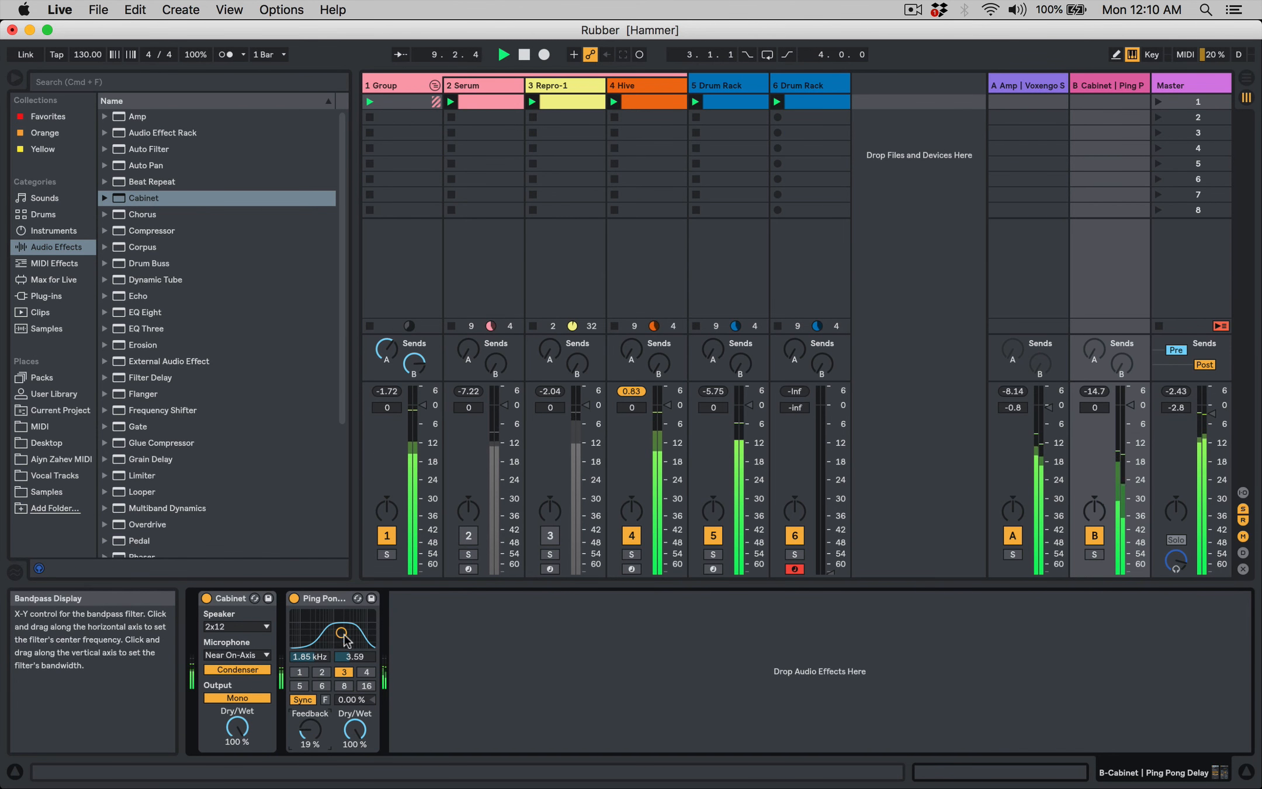
{"action": "left_click_drag", "start_coordinate": [350, 634], "coordinate": [351, 623]}
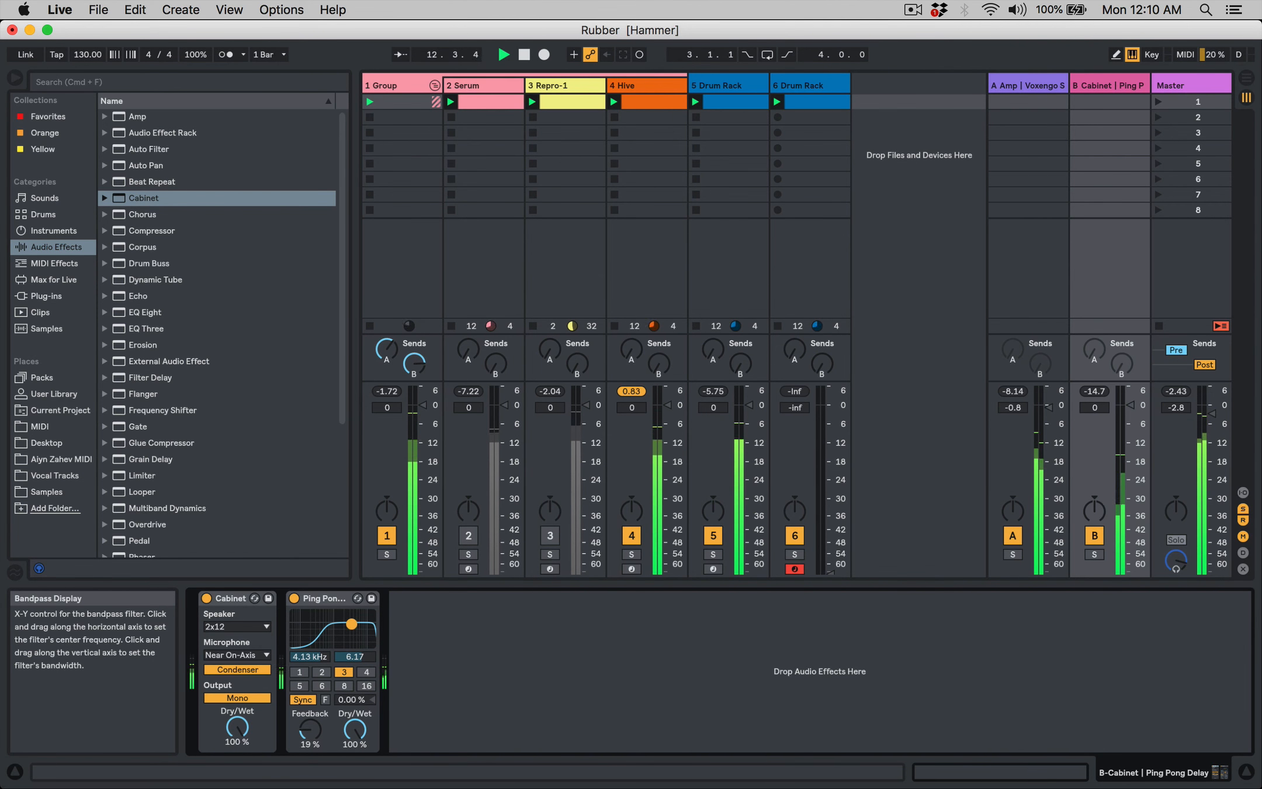
{"action": "left_click", "coordinate": [646, 85]}
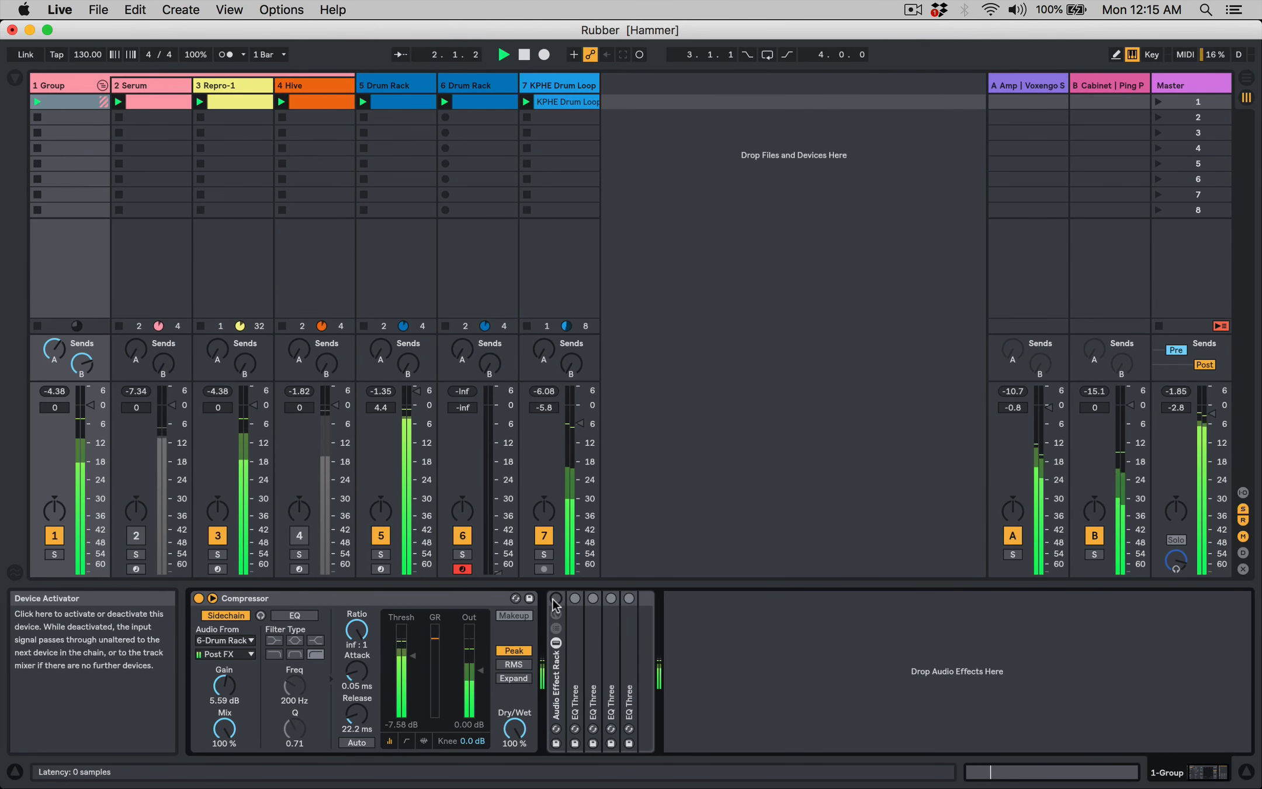
Compare the group's sound with the EQ Three rack on and off, leave it on, and duplicate three more EQ Threes inside it
{"action": "left_click", "coordinate": [554, 599]}
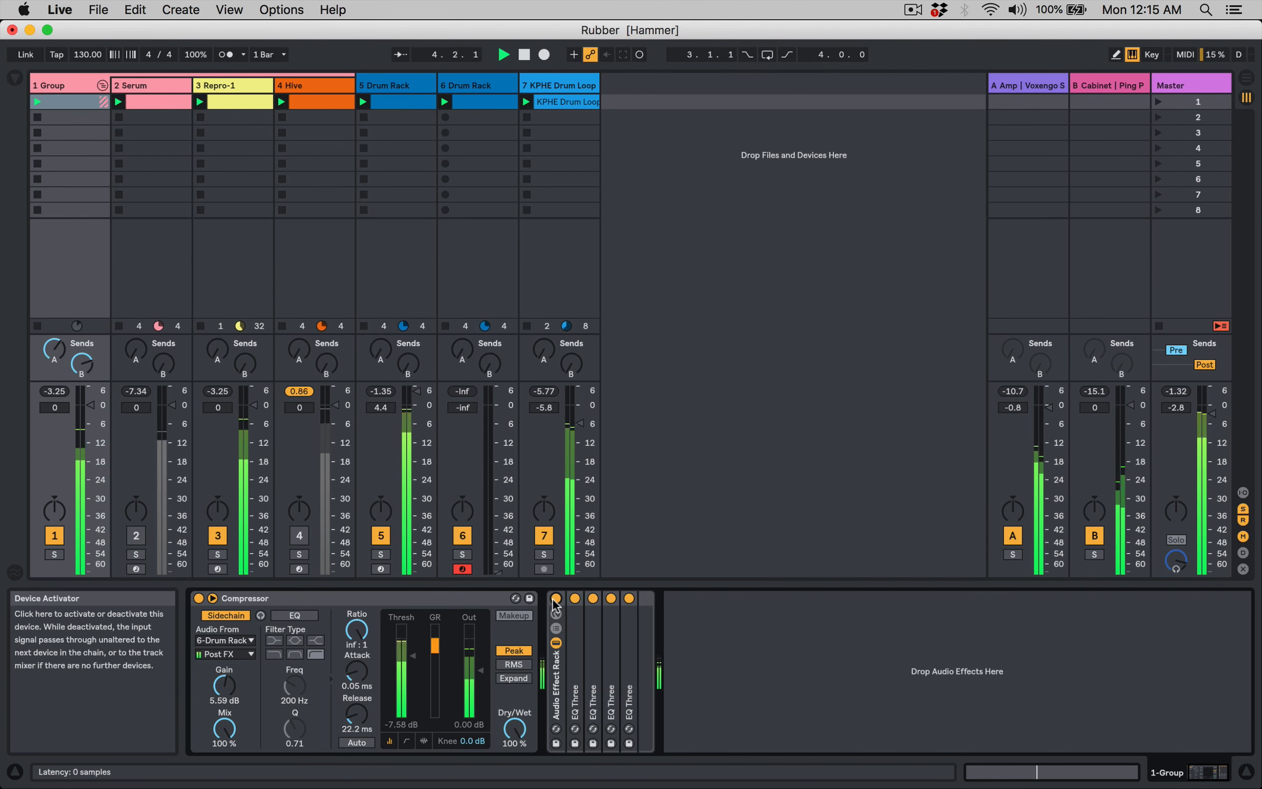
{"action": "left_click", "coordinate": [553, 599]}
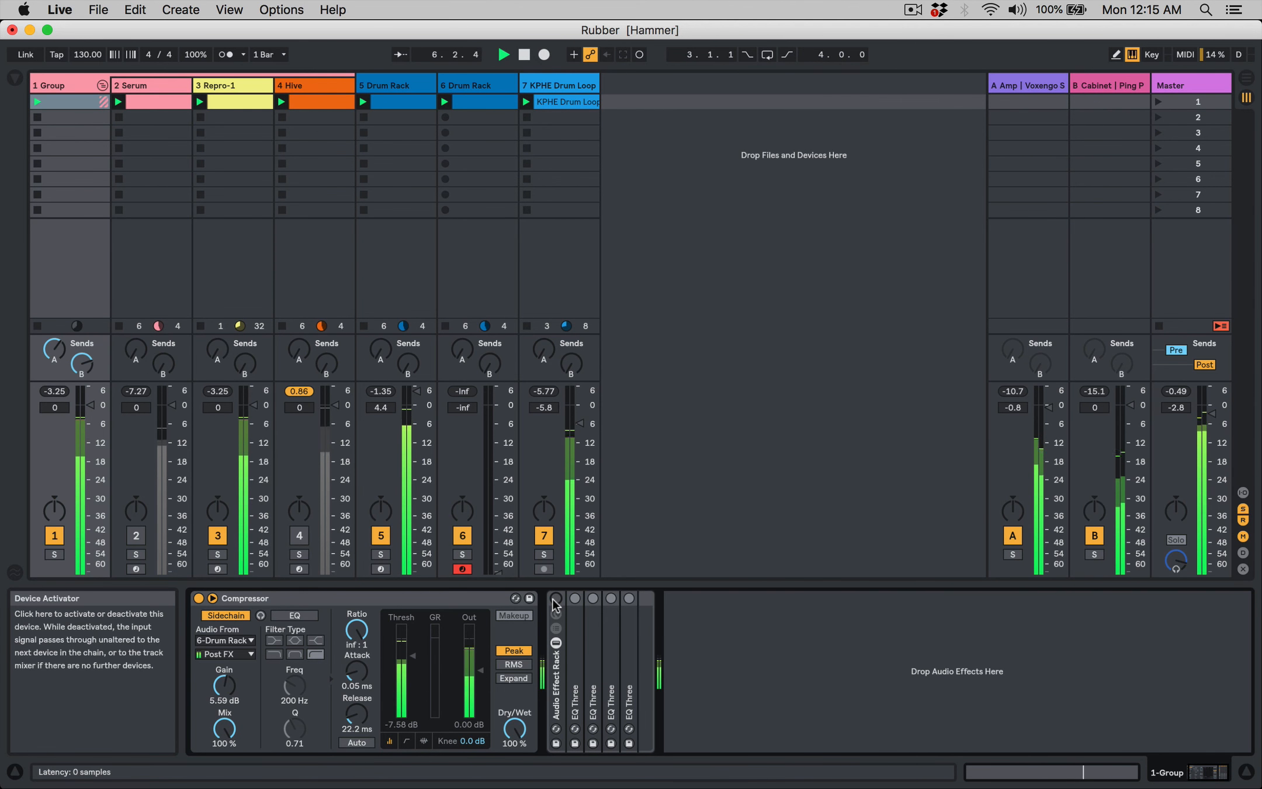
{"action": "left_click", "coordinate": [554, 599]}
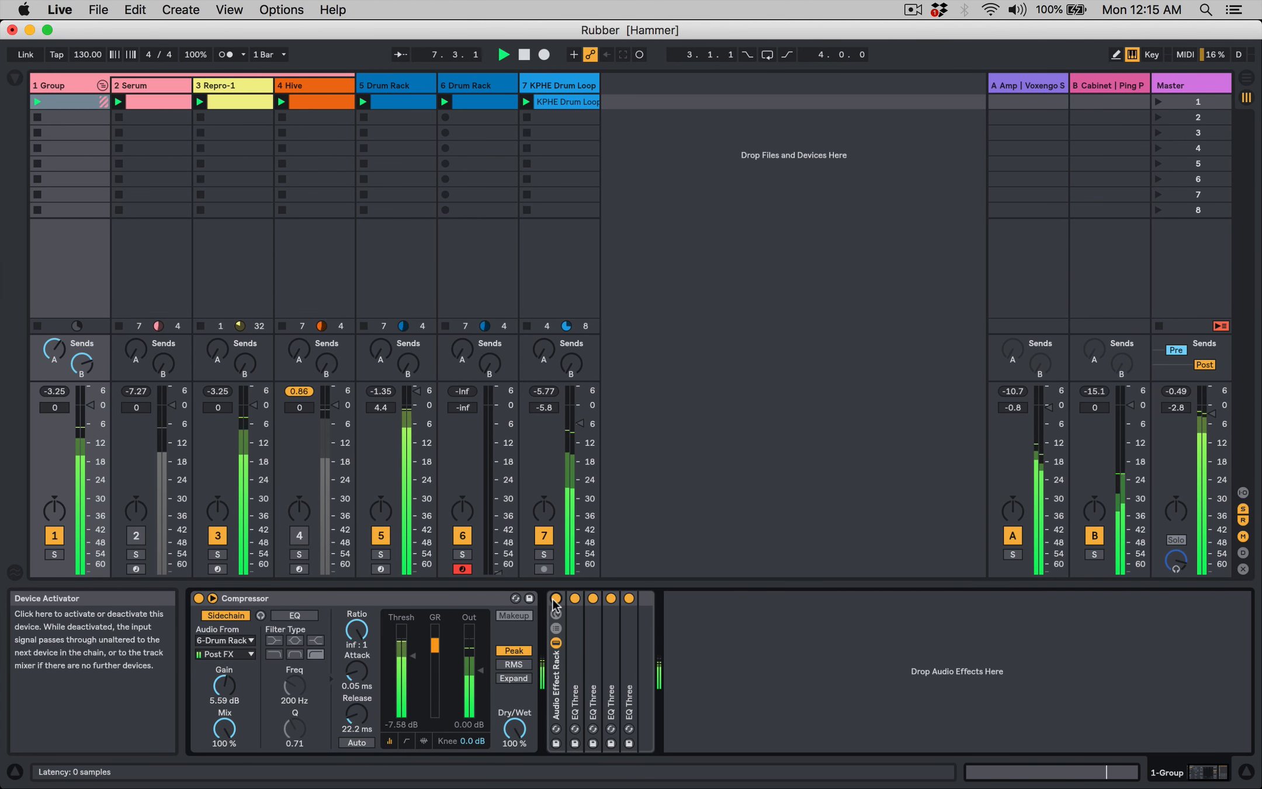
{"action": "left_click_drag", "start_coordinate": [624, 618], "coordinate": [667, 619]}
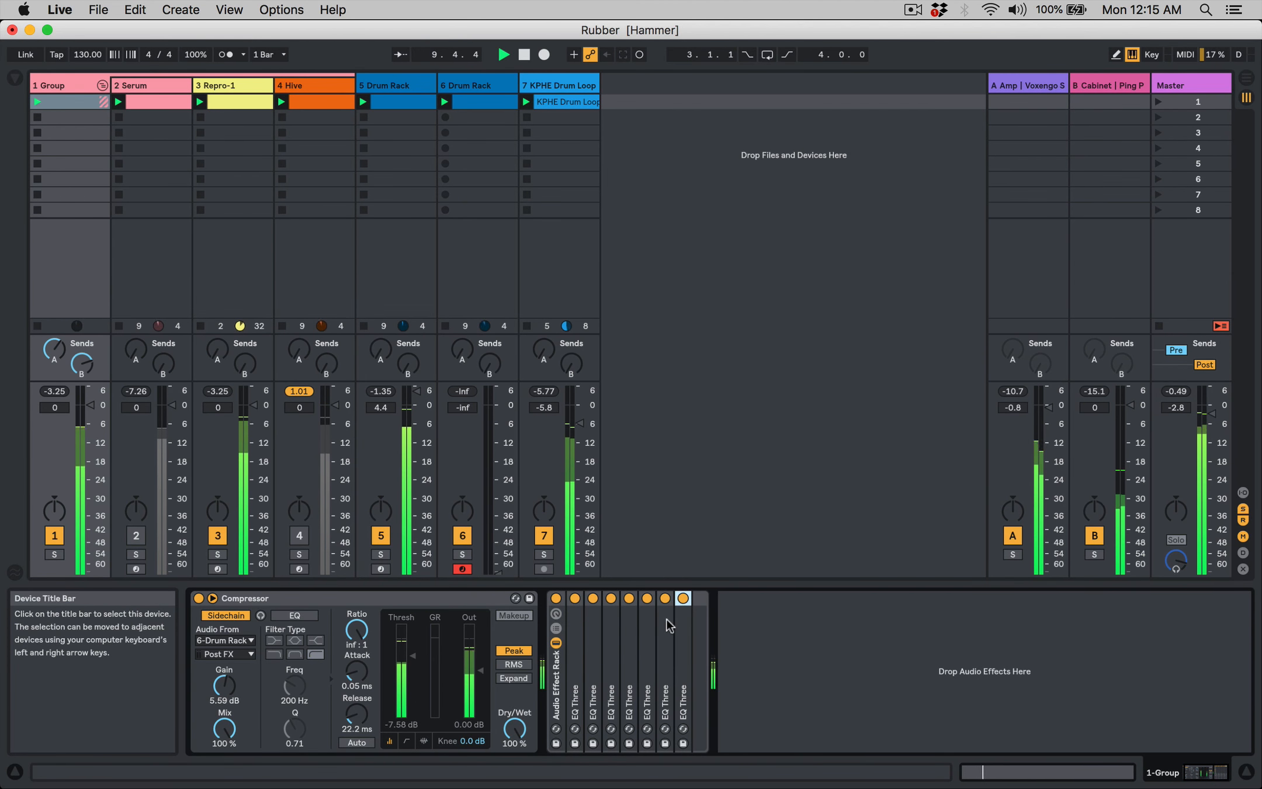
Sweep Repro-1's filter cutoff up and back down to 19.50, and switch oscillator A's pulse and sawtooth shapes
{"action": "left_click", "coordinate": [244, 98]}
{"action": "left_click_drag", "start_coordinate": [1005, 280], "coordinate": [1006, 247]}
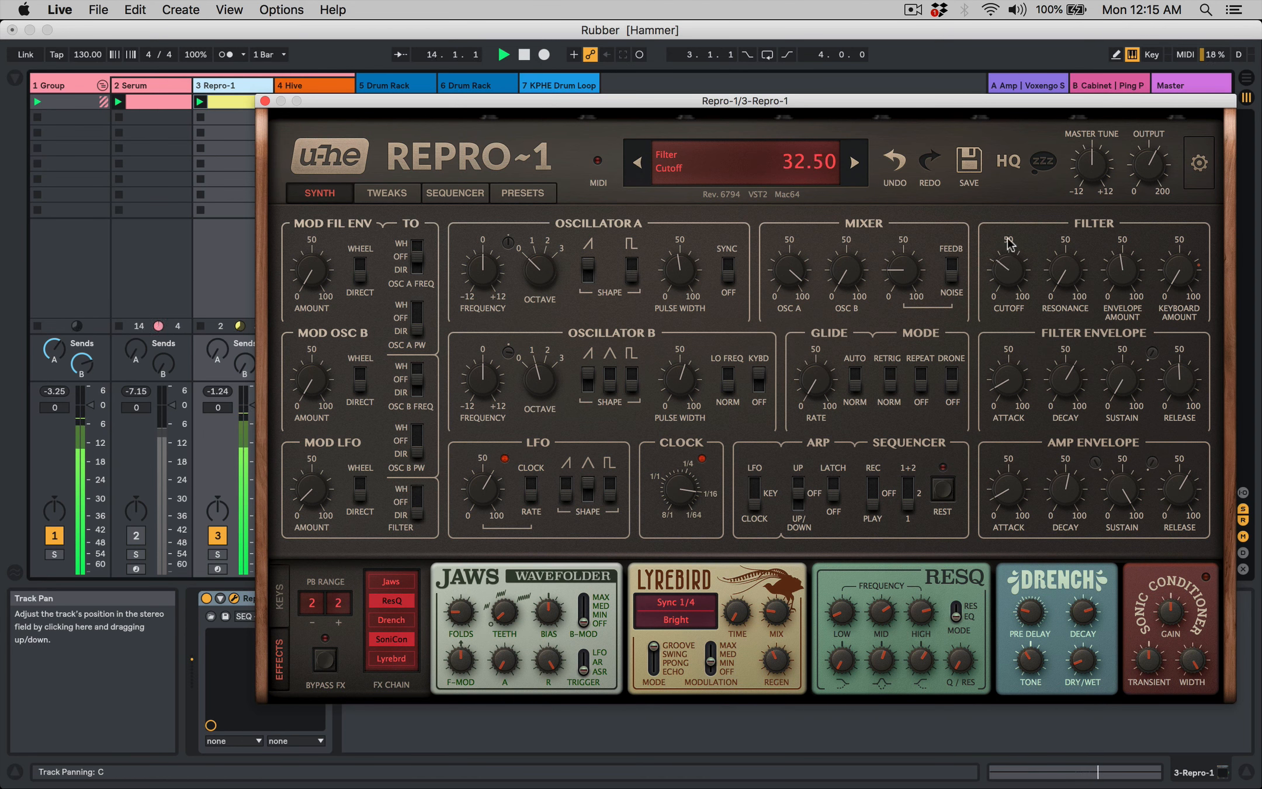
{"action": "mouse_move", "coordinate": [1010, 242]}
{"action": "left_mouse_down"}
{"action": "mouse_move", "coordinate": [1013, 200]}
{"action": "mouse_move", "coordinate": [1008, 261]}
{"action": "left_mouse_up"}
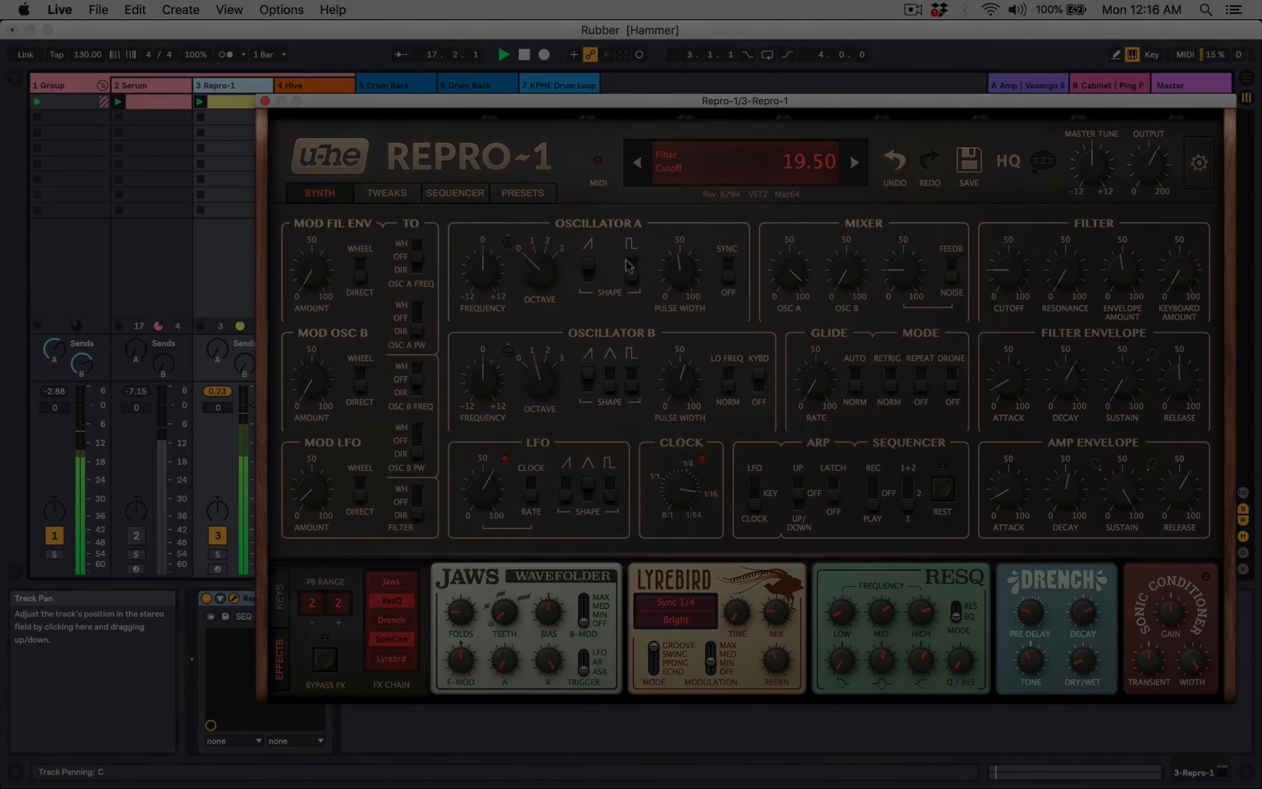
{"action": "left_click", "coordinate": [629, 267]}
{"action": "left_click", "coordinate": [588, 268]}
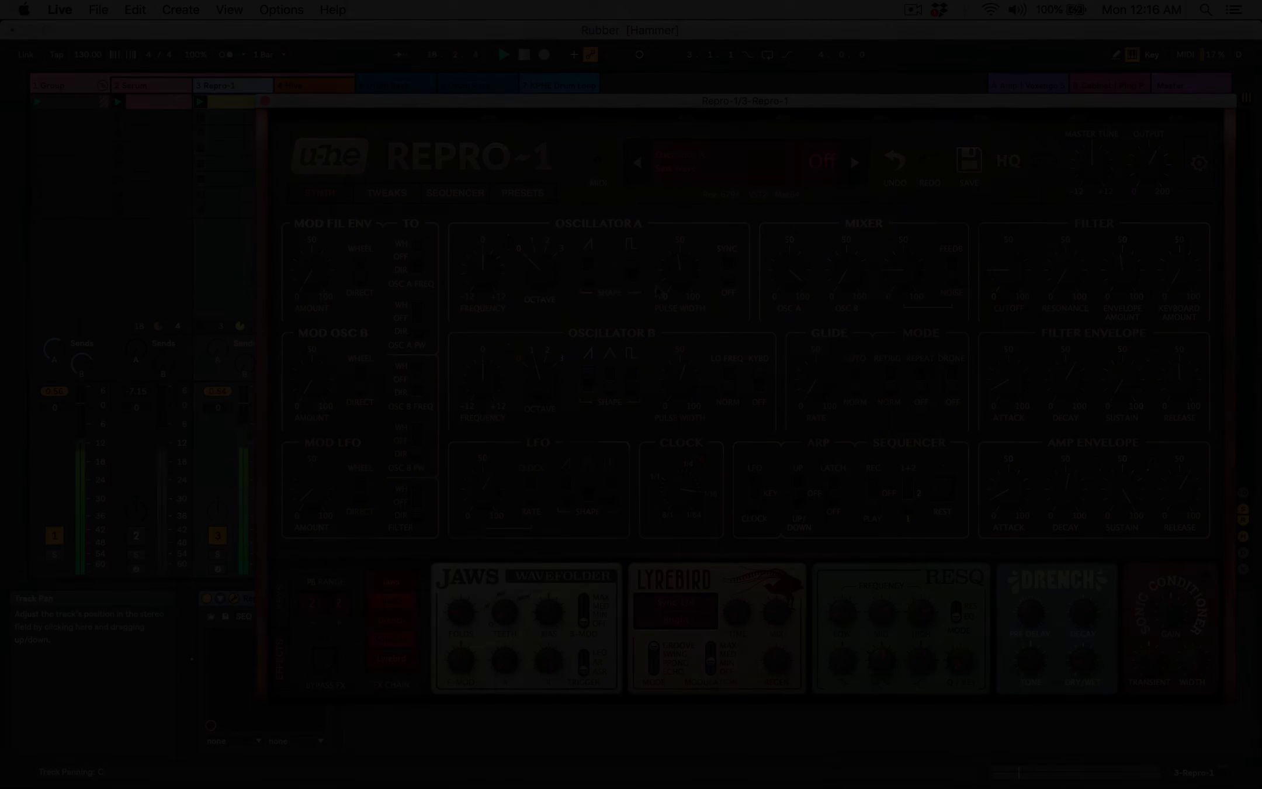